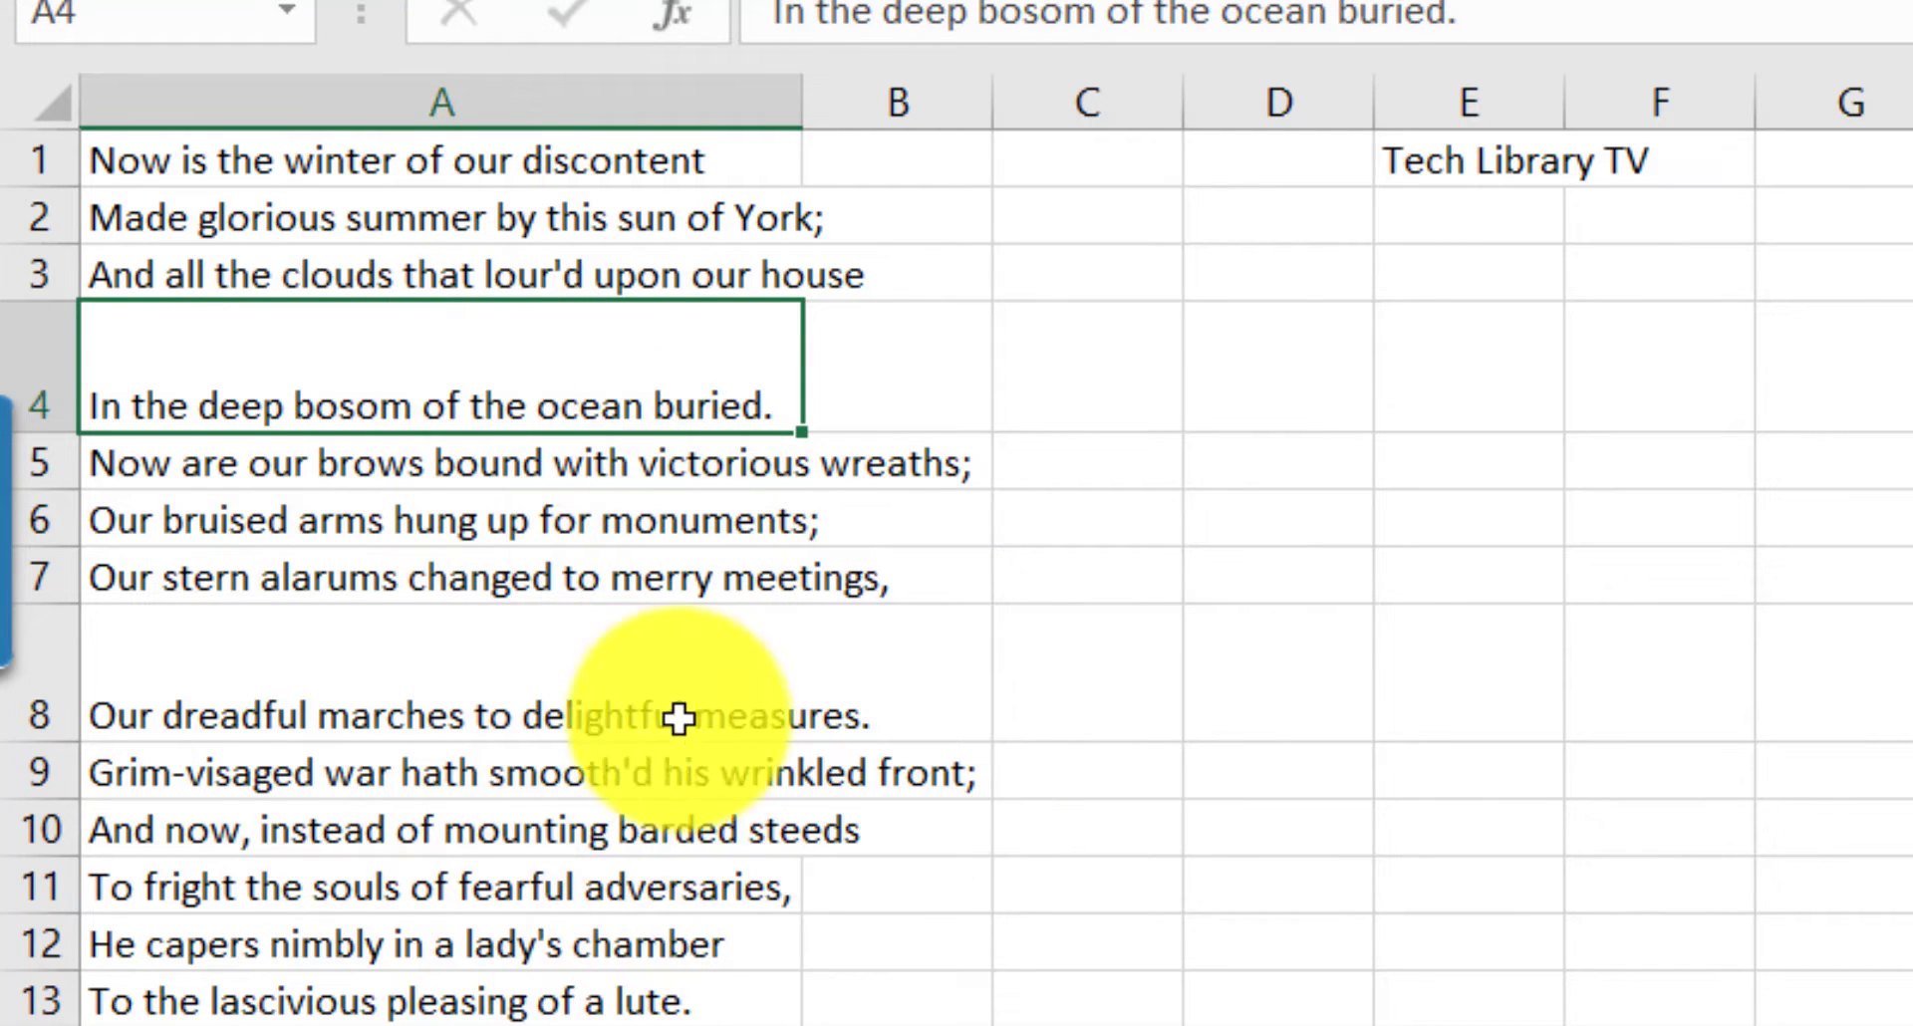
Step: Try fitting column A's width to the text in cell A9, and undo the width change
{"action": "left_click", "coordinate": [524, 767]}
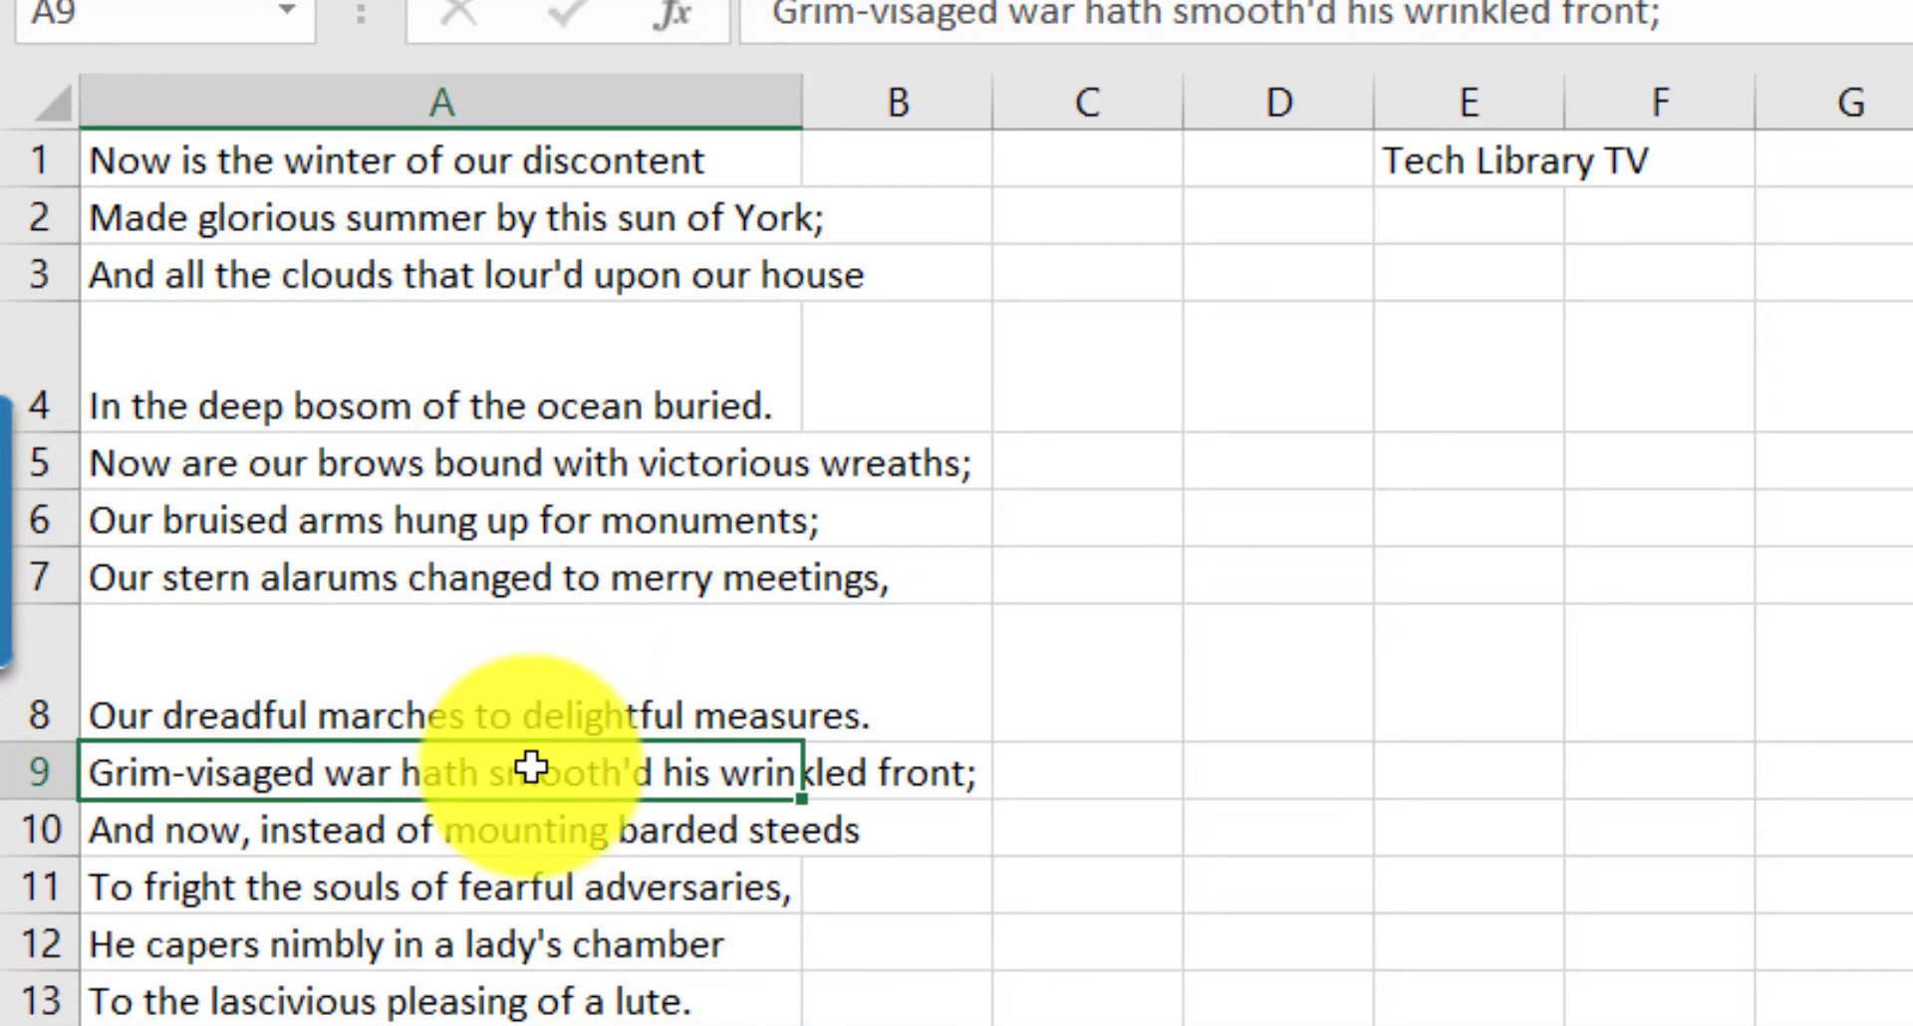
{"action": "key", "text": "alt+h"}
{"action": "key", "text": "o"}
{"action": "key", "text": "i"}
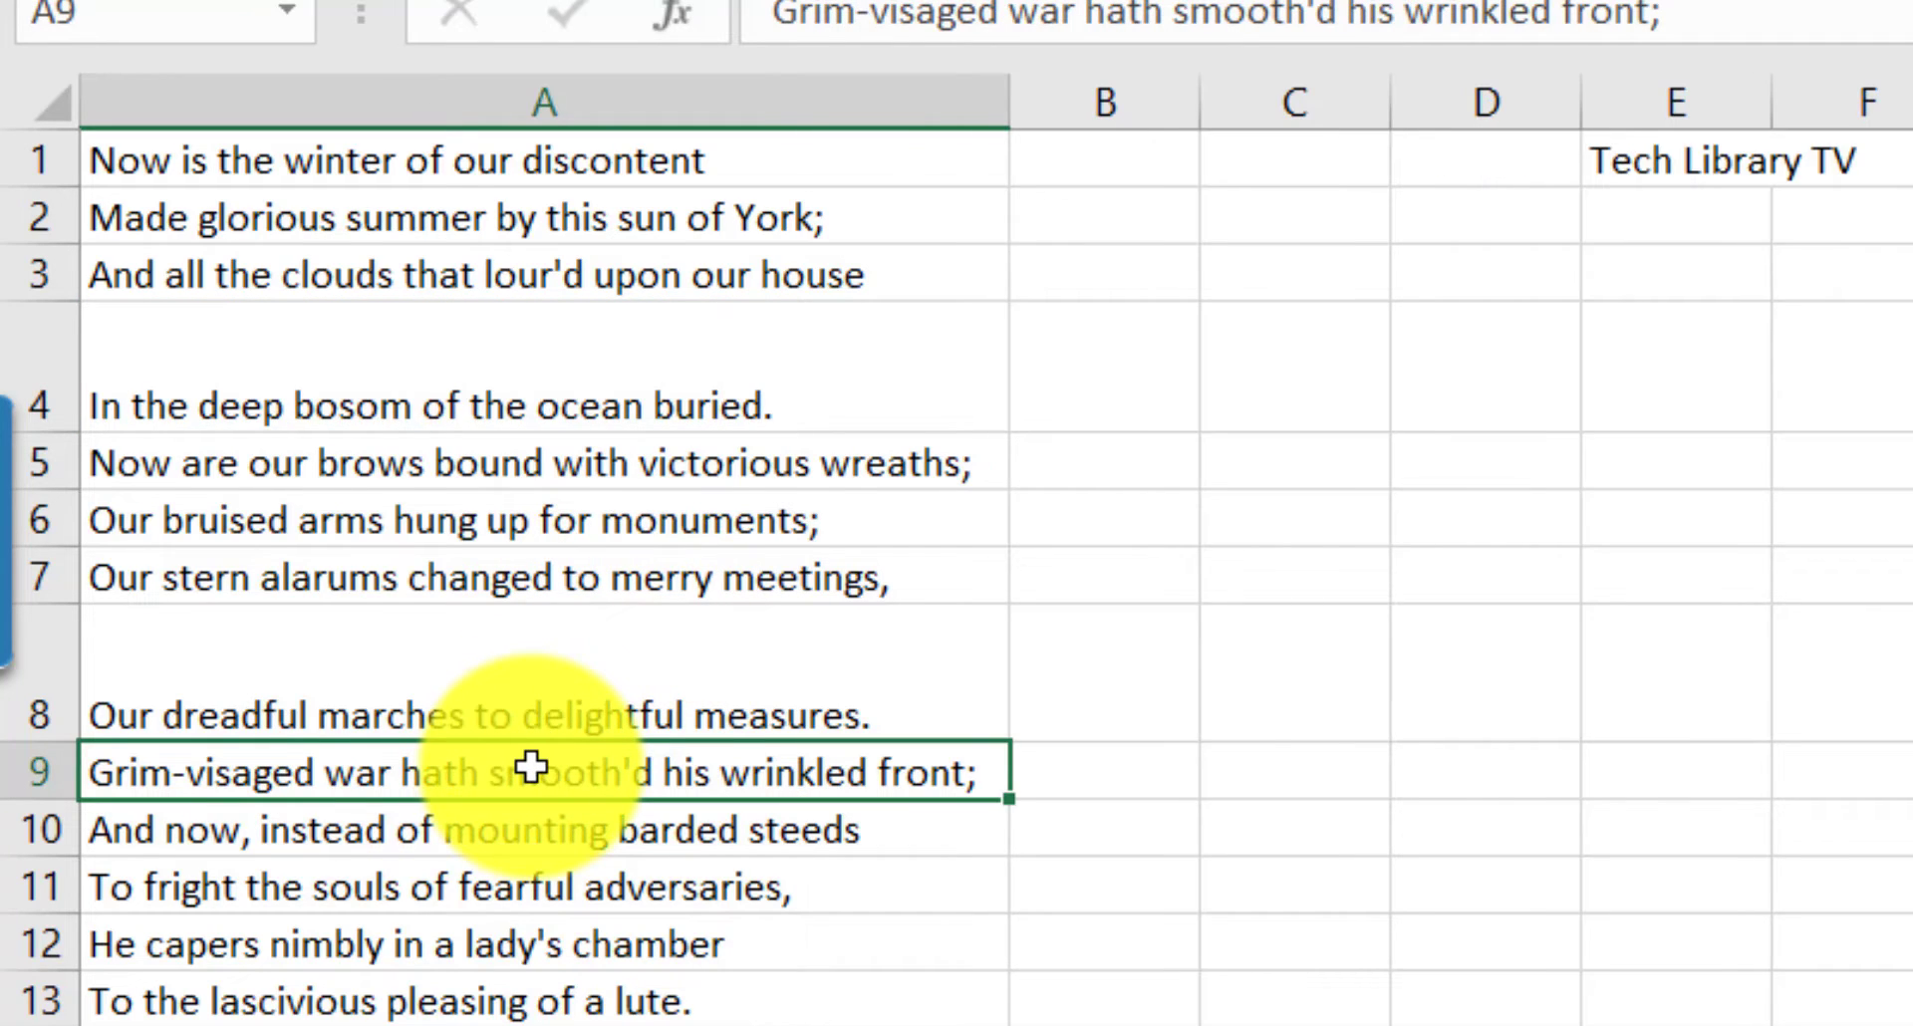
{"action": "key", "text": "ctrl+z"}
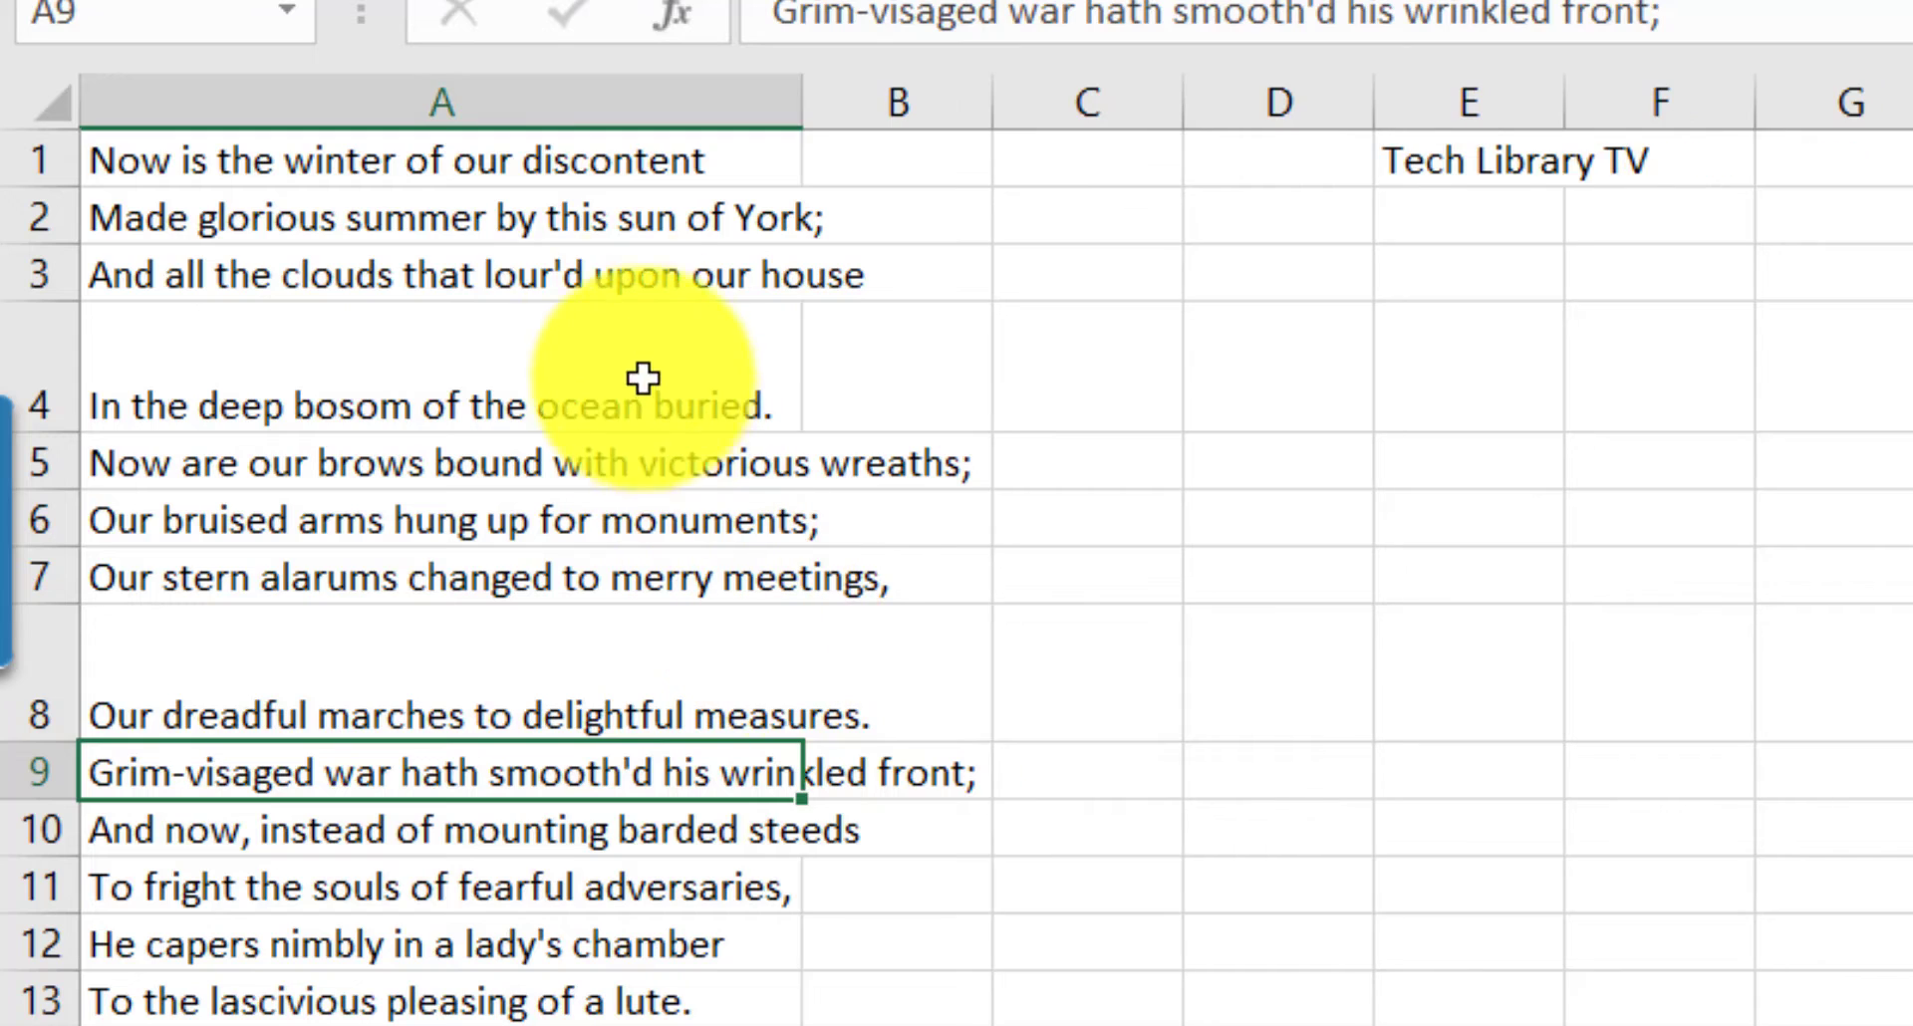
Step: Select all of column A and AutoFit its width to the longest entry
{"action": "left_click", "coordinate": [642, 377]}
{"action": "left_click", "coordinate": [555, 97]}
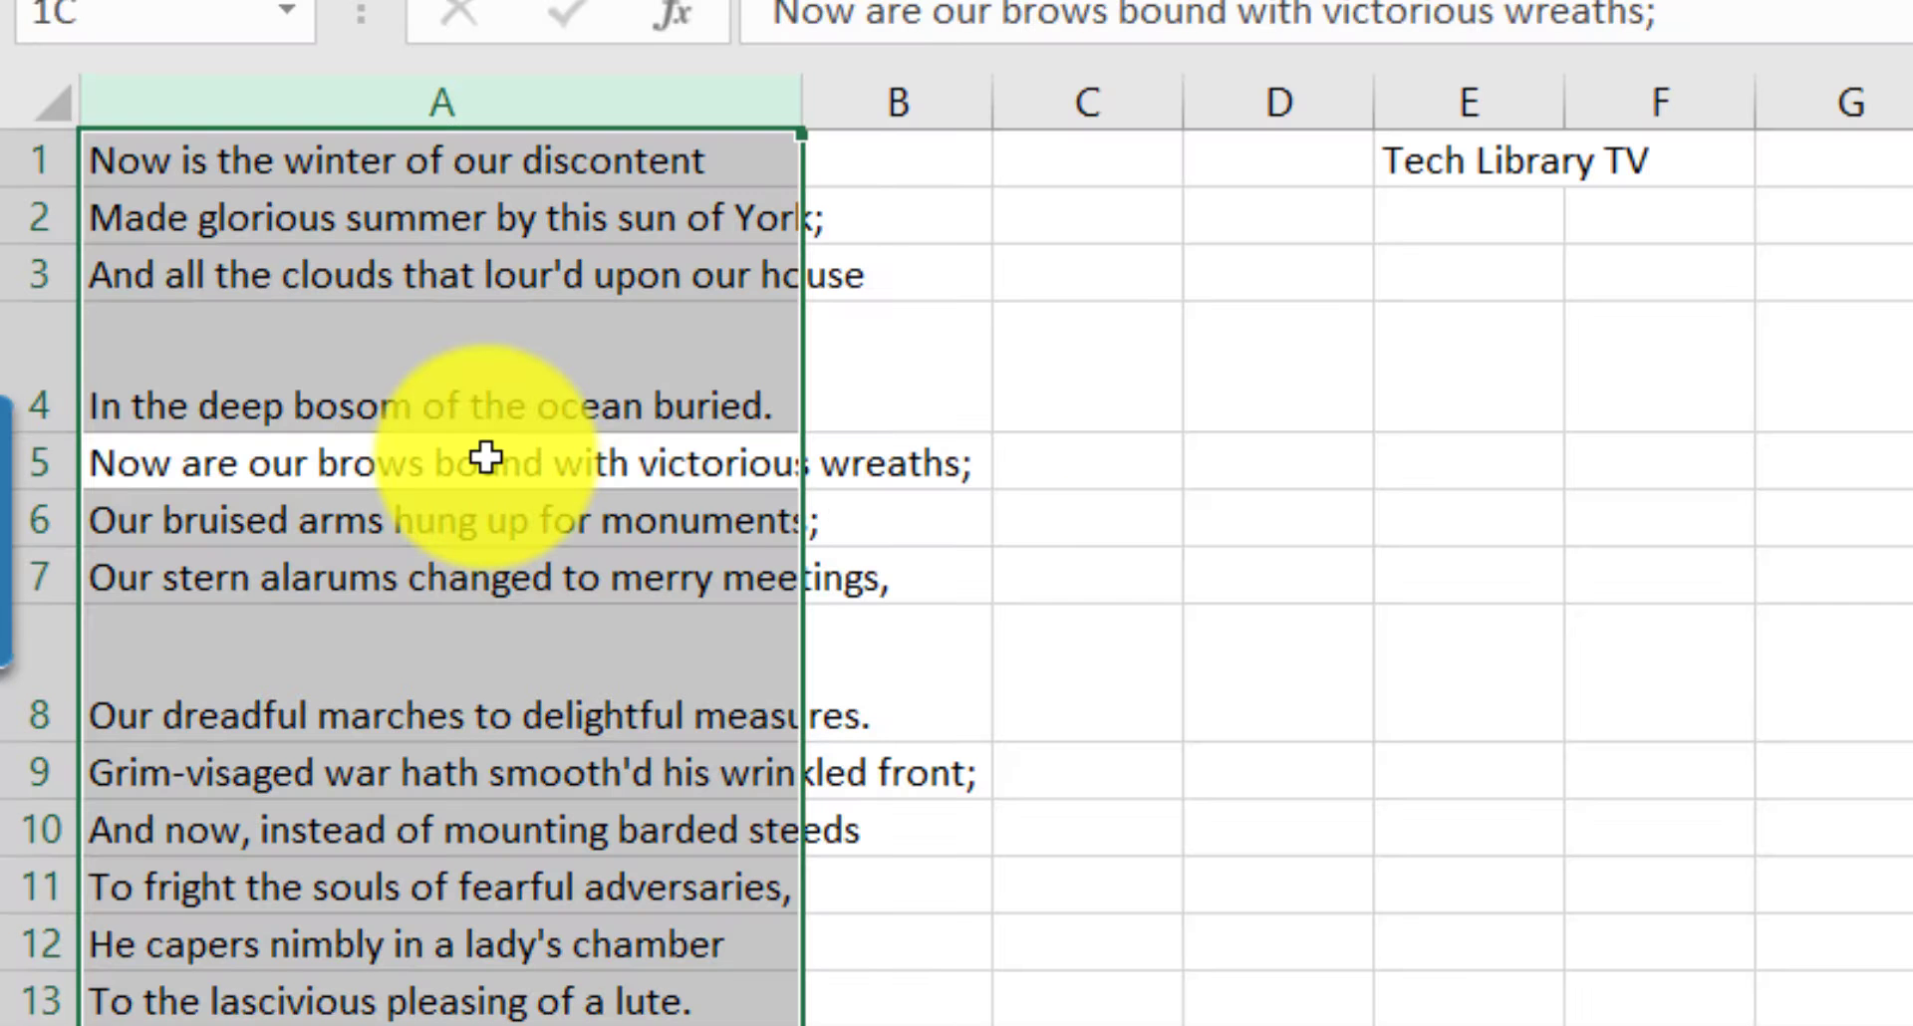
{"action": "key", "text": "ctrl+space"}
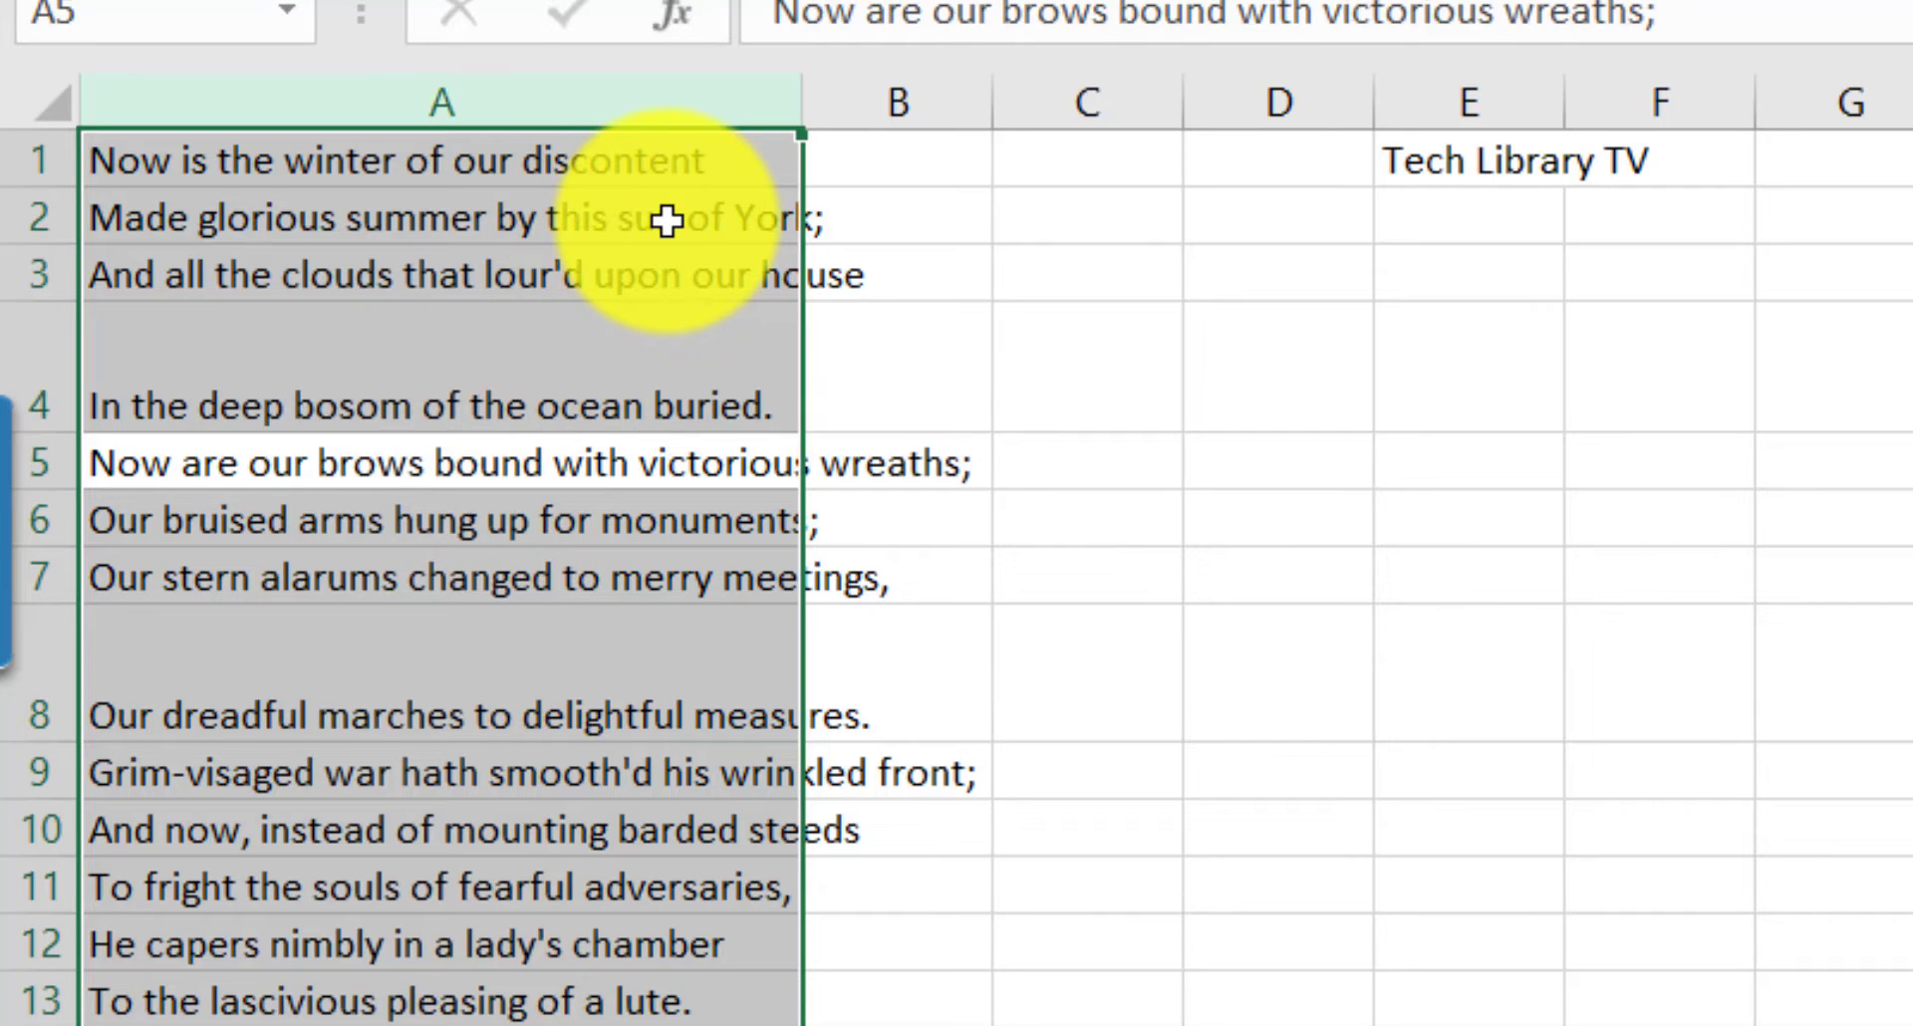
{"action": "key", "text": "alt+o"}
{"action": "key", "text": "c"}
{"action": "key", "text": "a"}
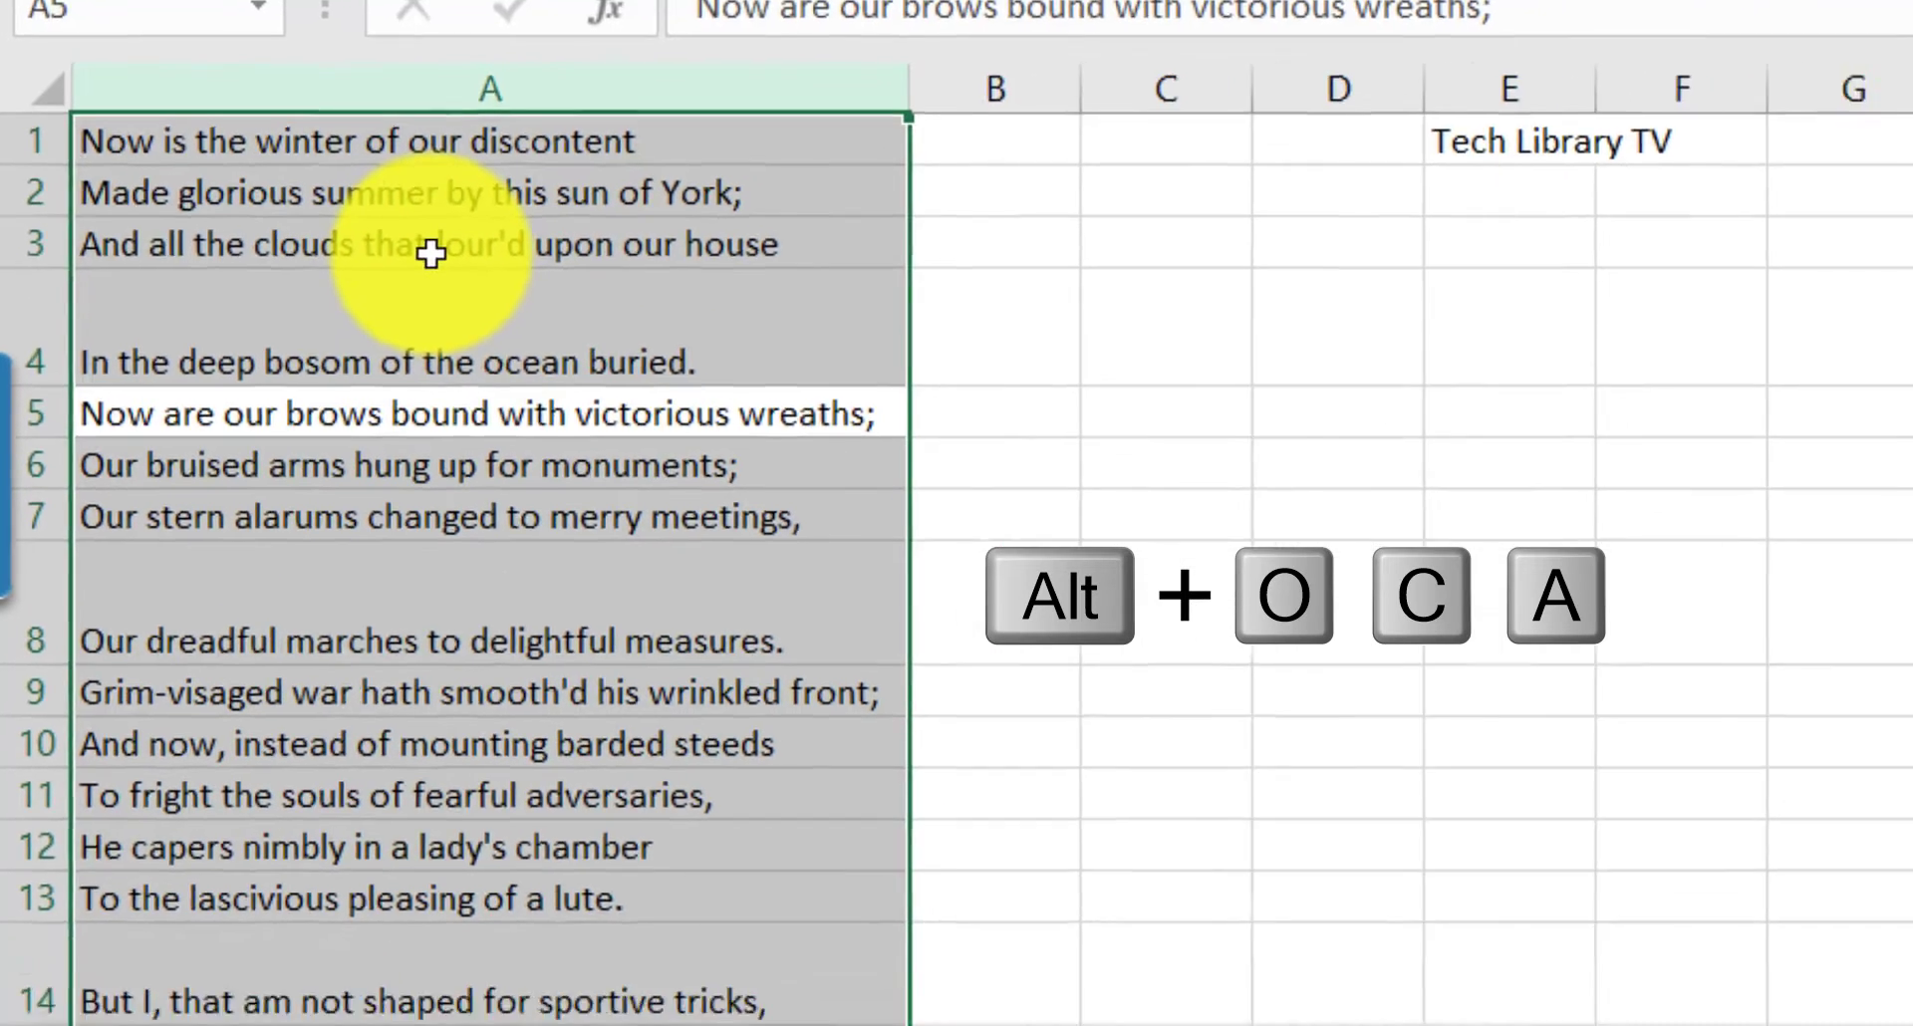
{"action": "left_click", "coordinate": [436, 239]}
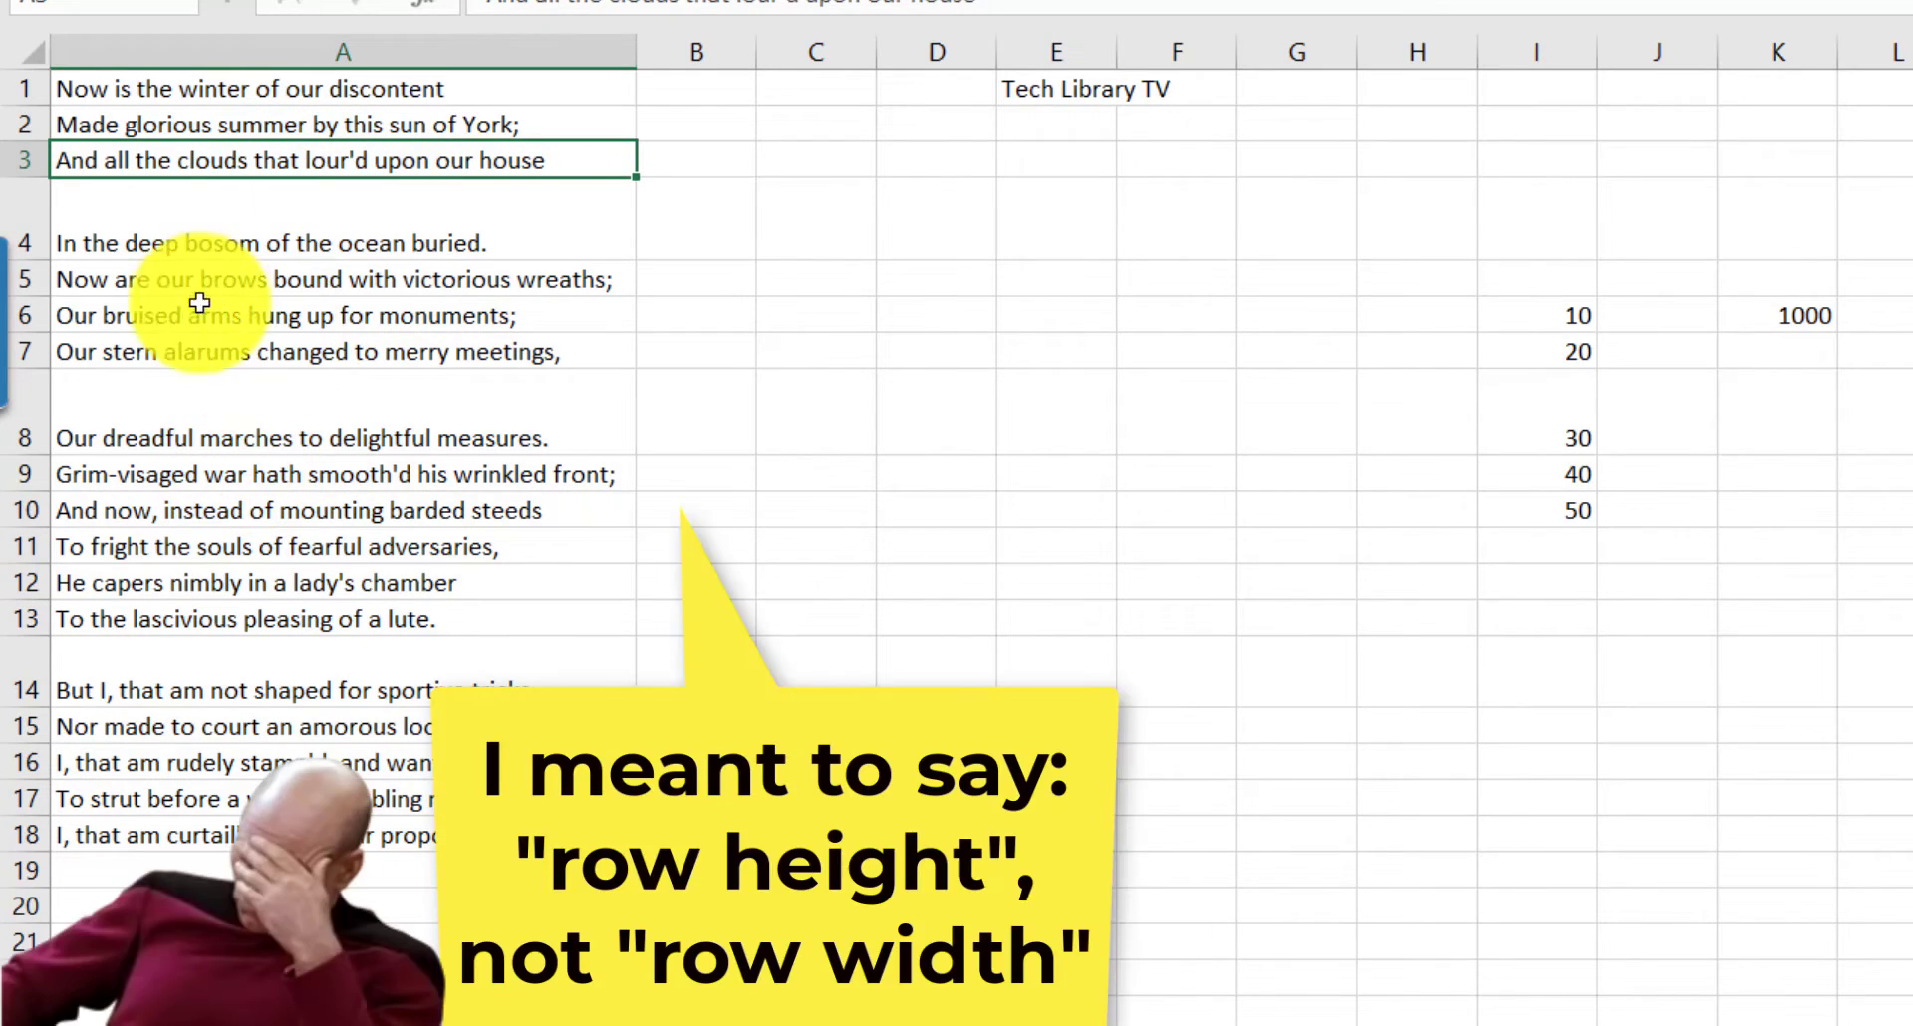
Step: AutoFit the height of row 4, and of the rows from 8 to 16
{"action": "left_click", "coordinate": [144, 223]}
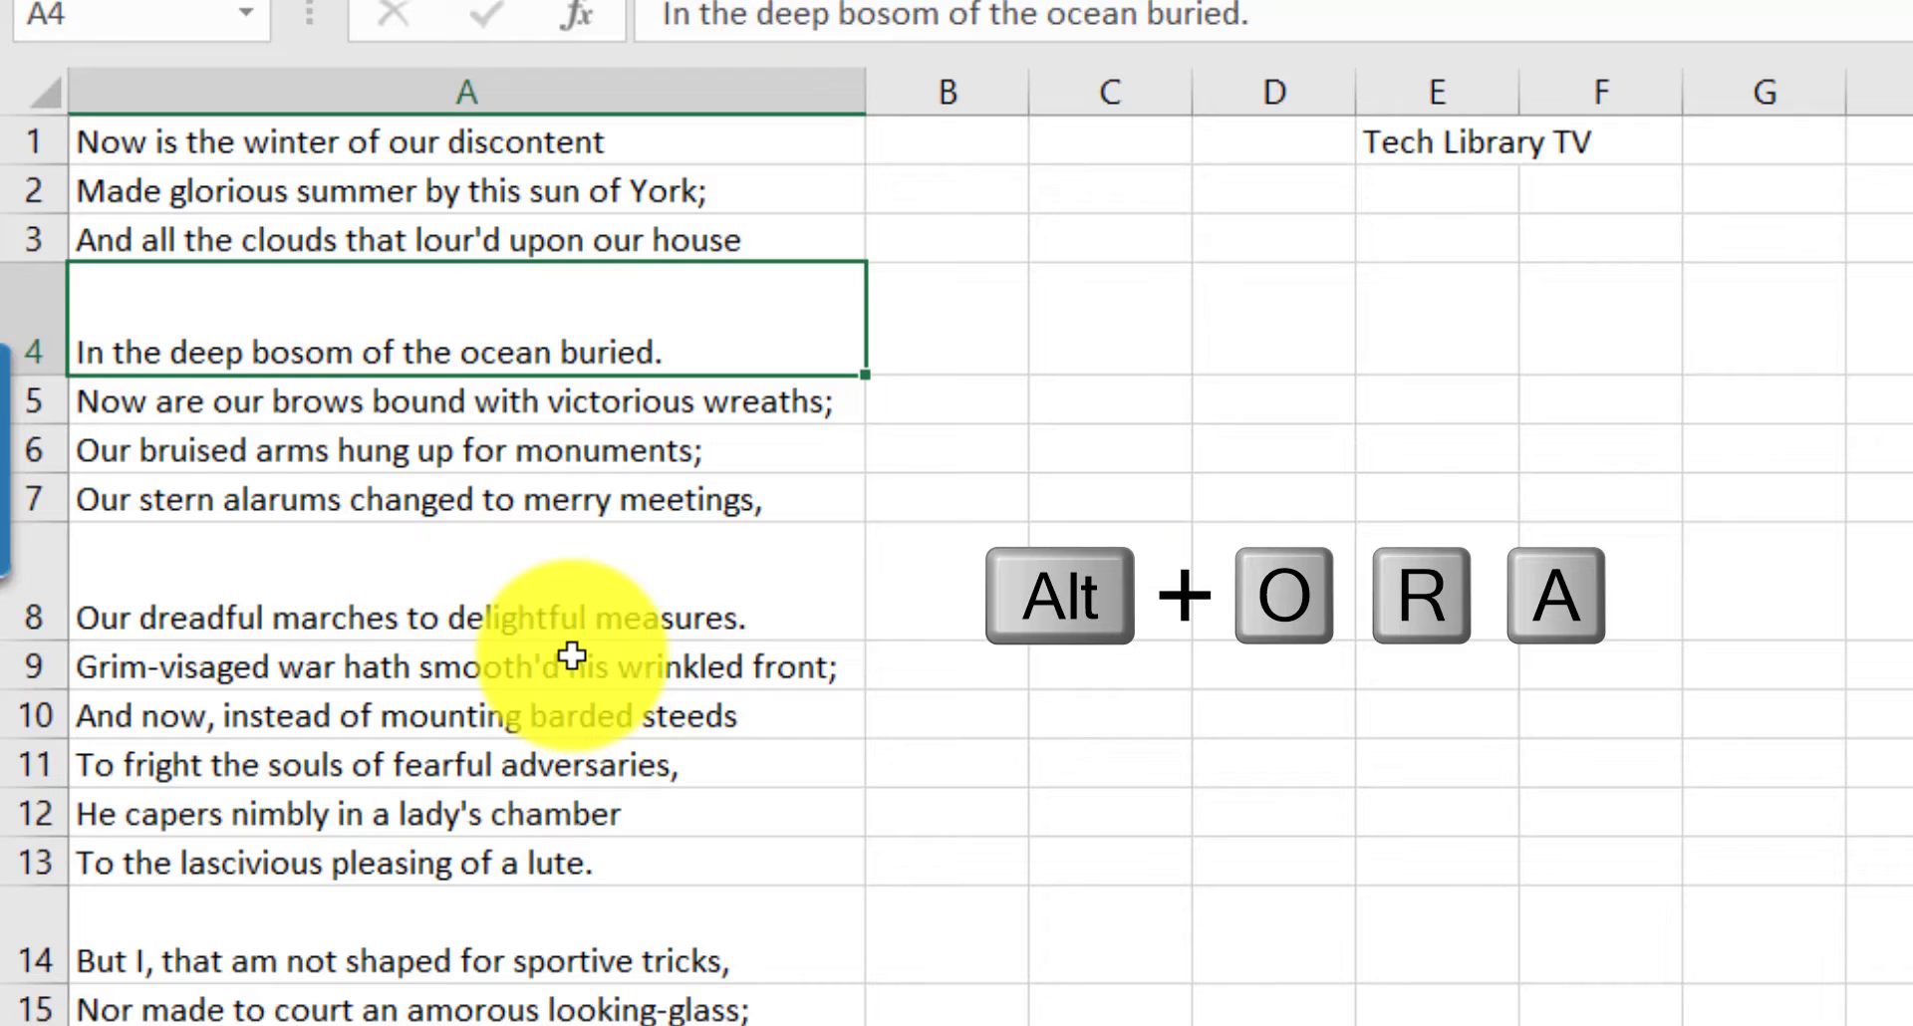
{"action": "key", "text": "alt+o"}
{"action": "key", "text": "r"}
{"action": "key", "text": "a"}
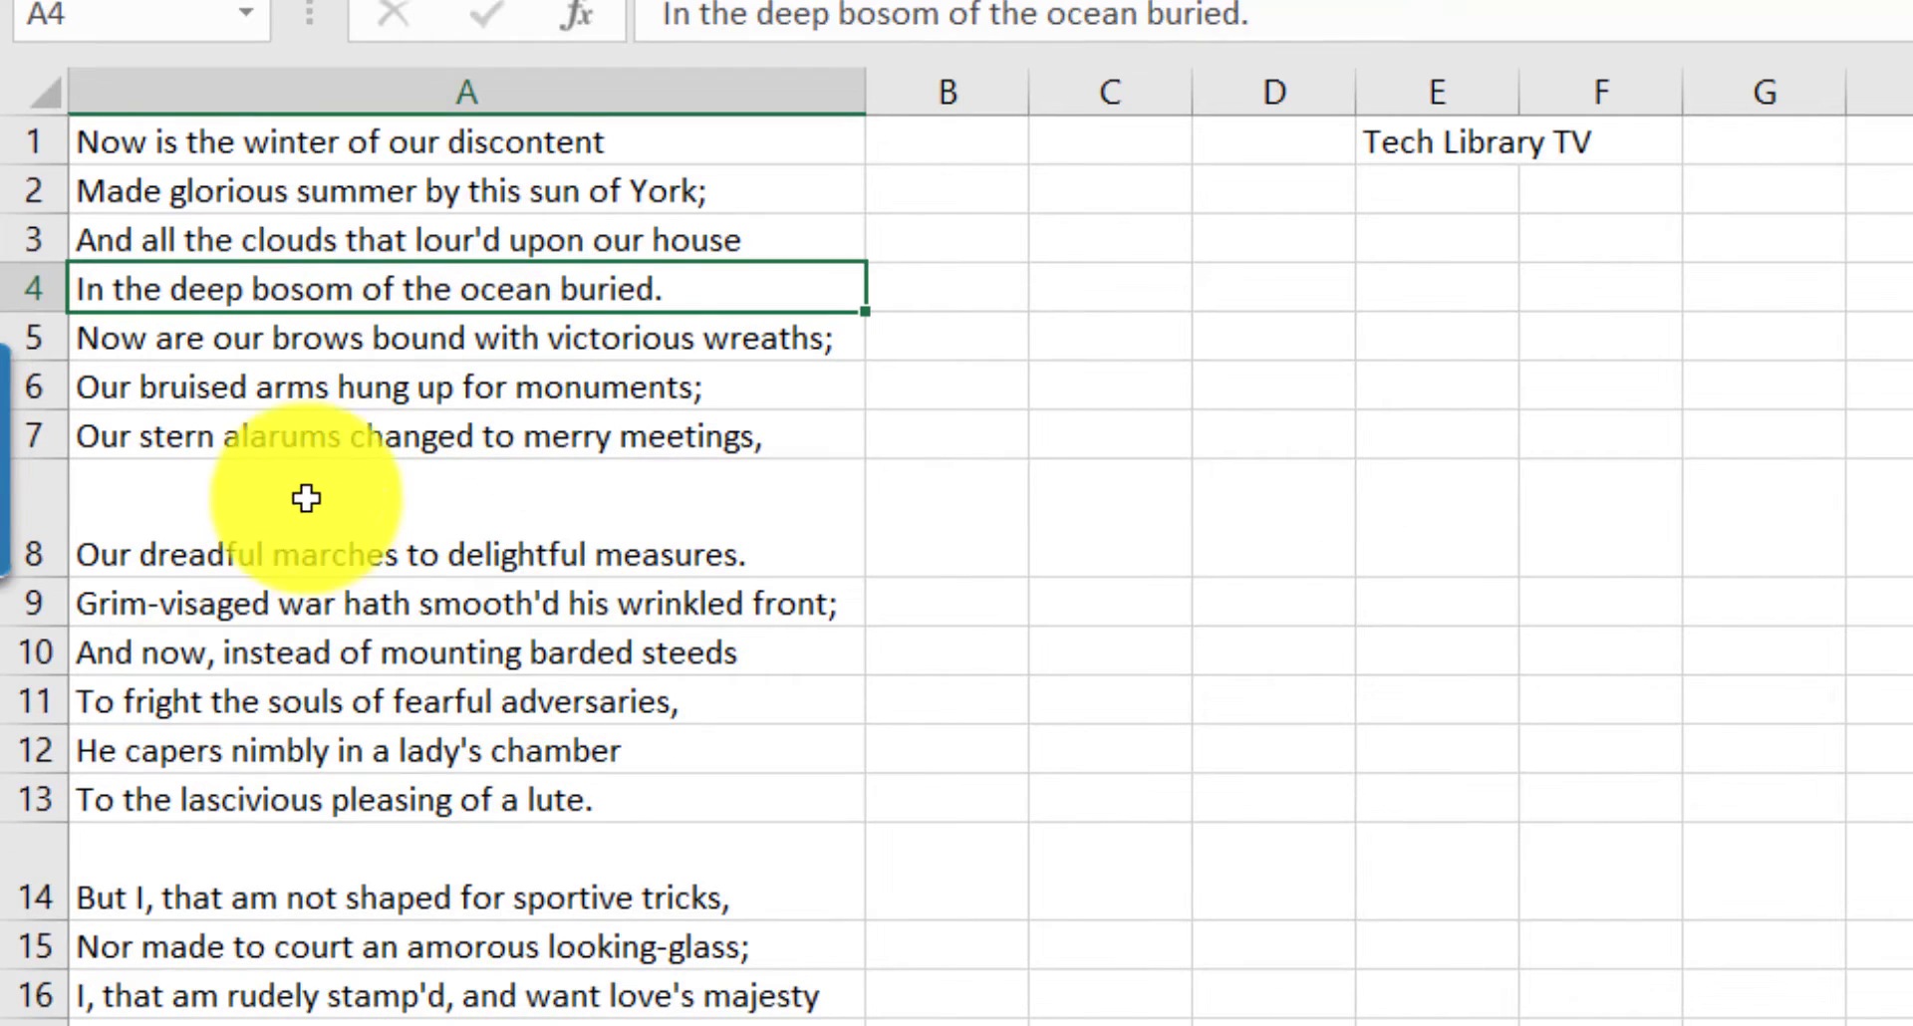
{"action": "left_click_drag", "start_coordinate": [306, 498], "coordinate": [431, 992]}
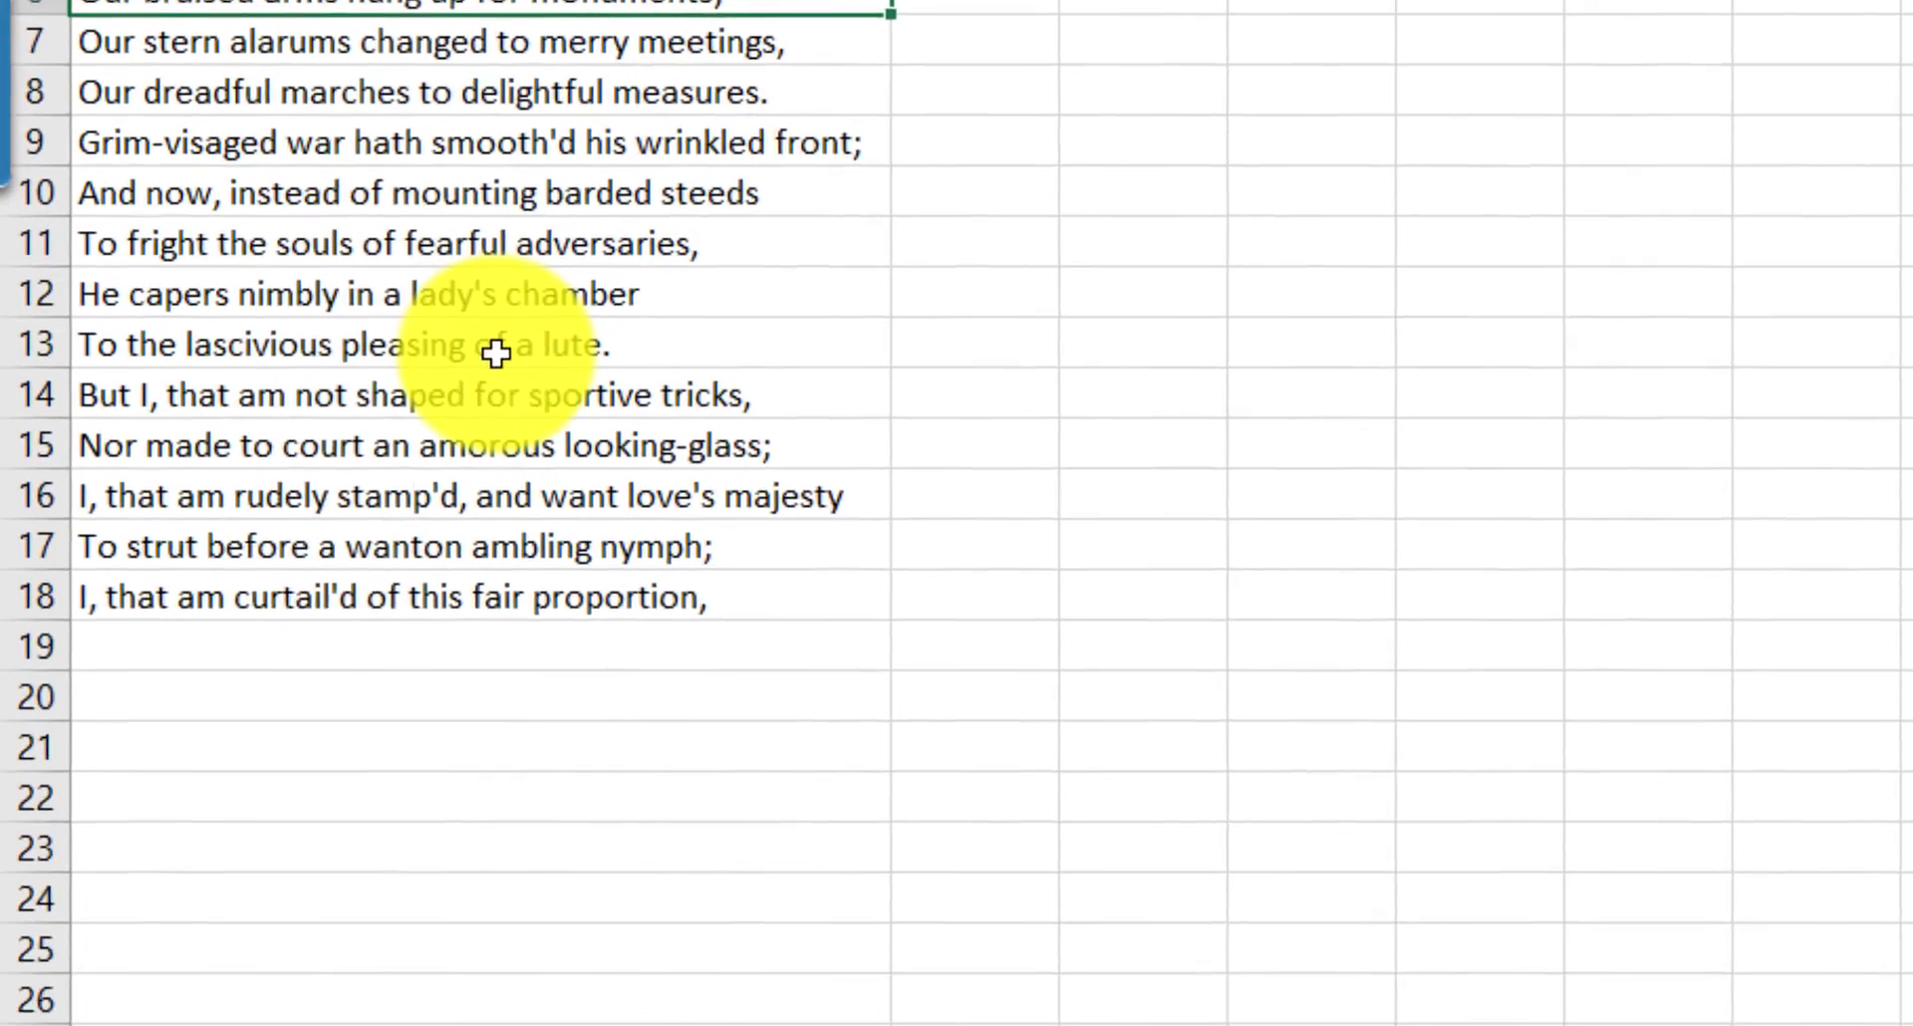
Step: Rename the Sheet1 worksheet as "Excel Tricks"
{"action": "key", "text": "alt+o"}
{"action": "key", "text": "h"}
{"action": "key", "text": "r"}
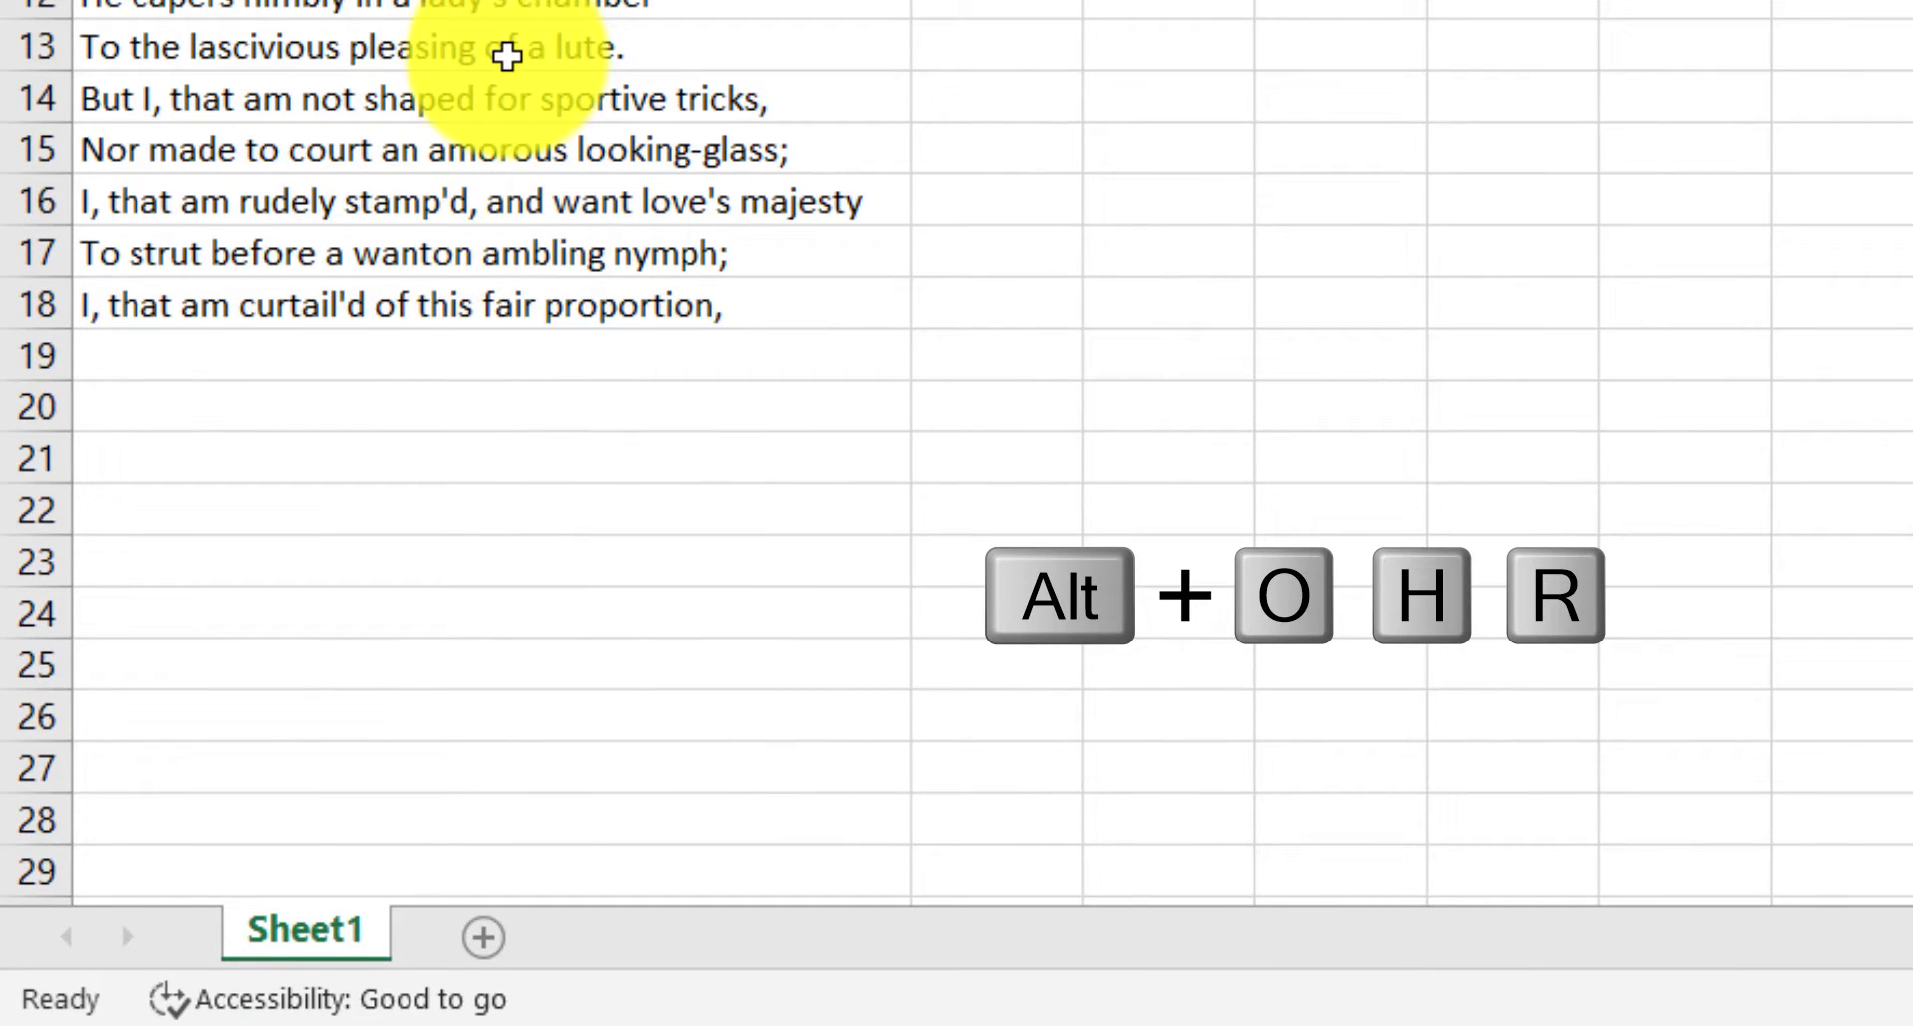
{"action": "key", "text": "alt+o"}
{"action": "key", "text": "h"}
{"action": "key", "text": "r"}
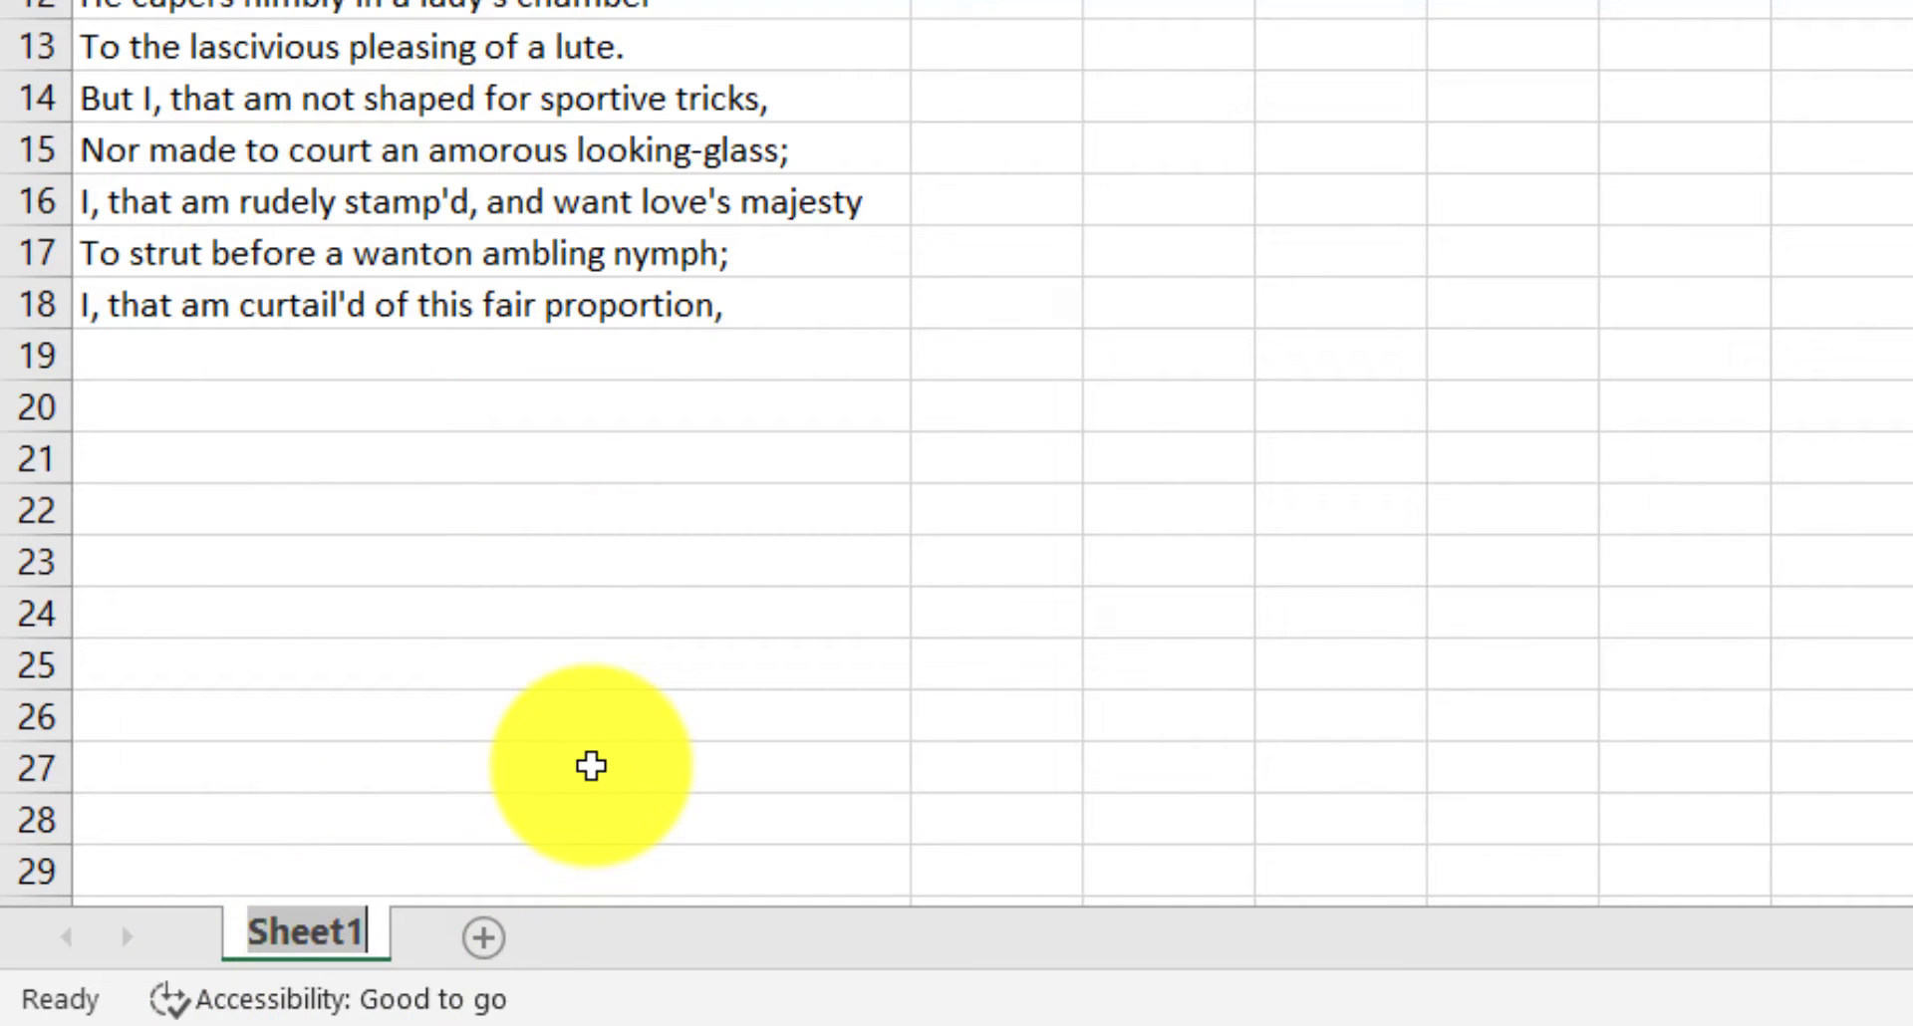
{"action": "type", "text": "eX"}
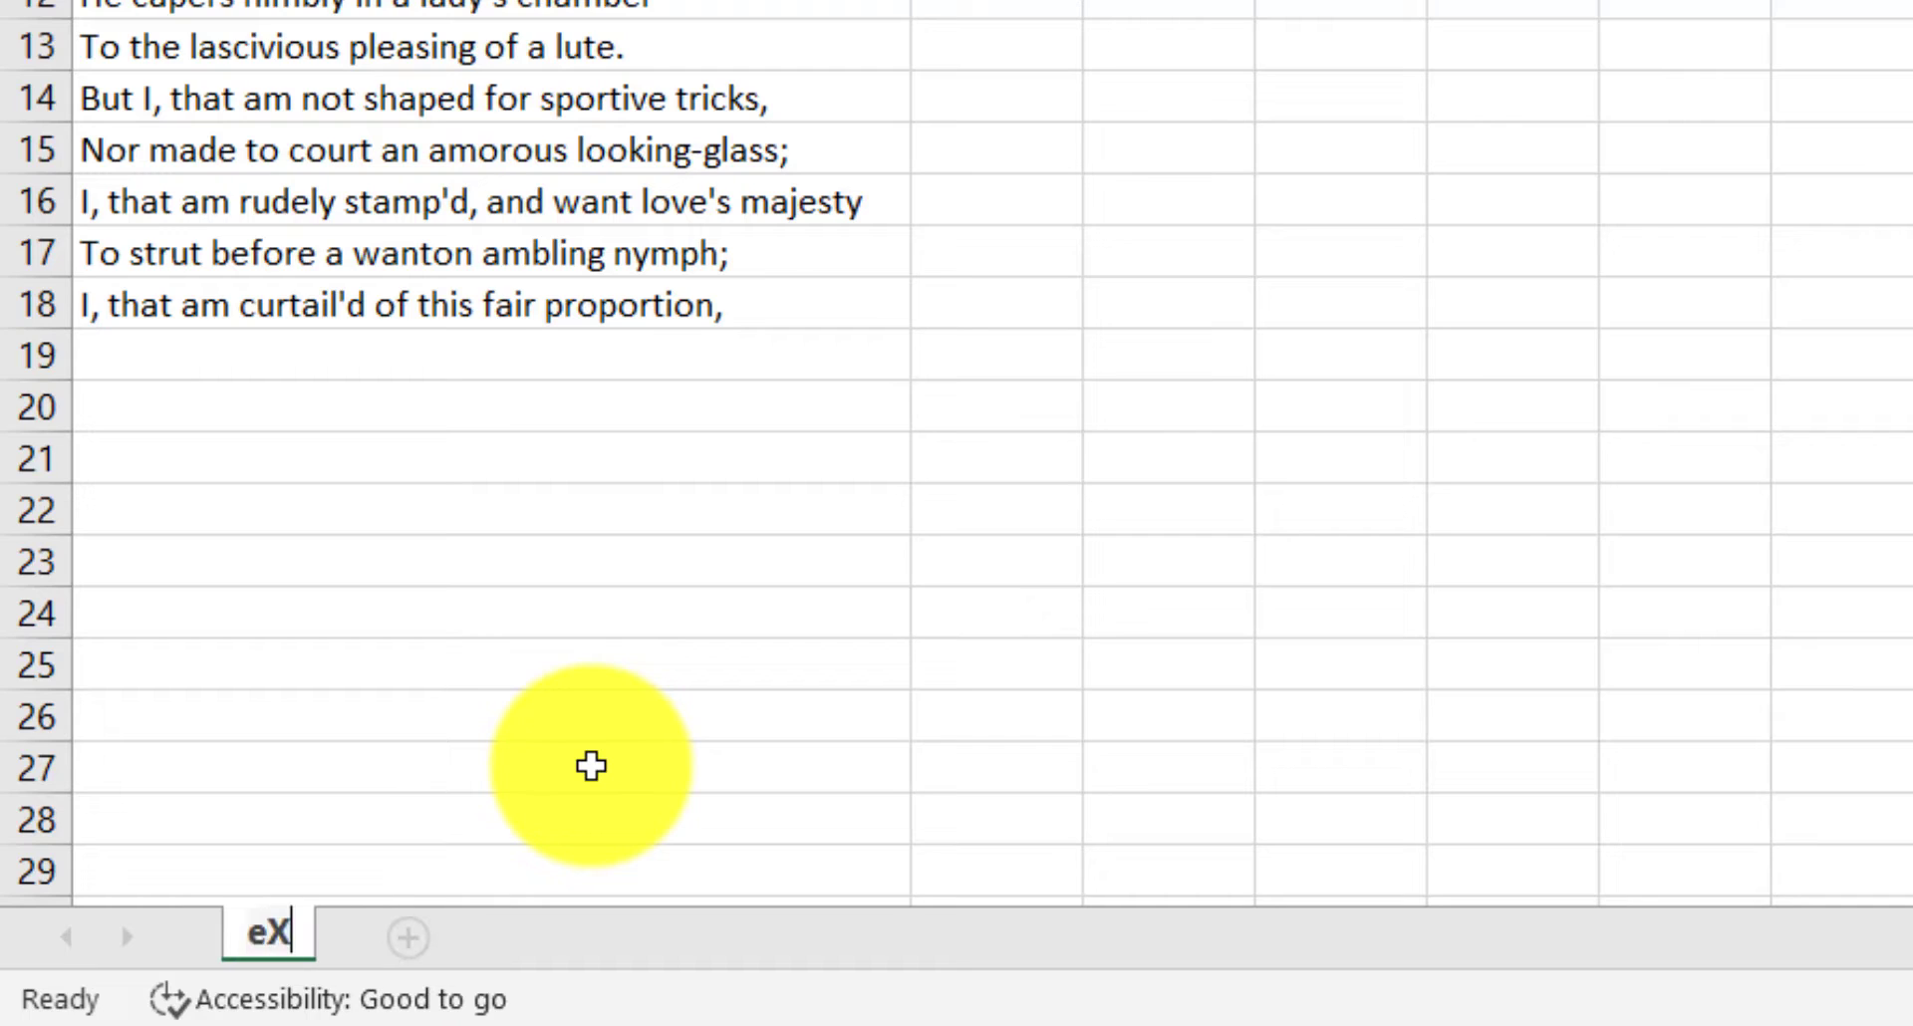
{"action": "key", "text": "BackSpace"}
{"action": "key", "text": "BackSpace"}
{"action": "type", "text": "Excel Tricks"}
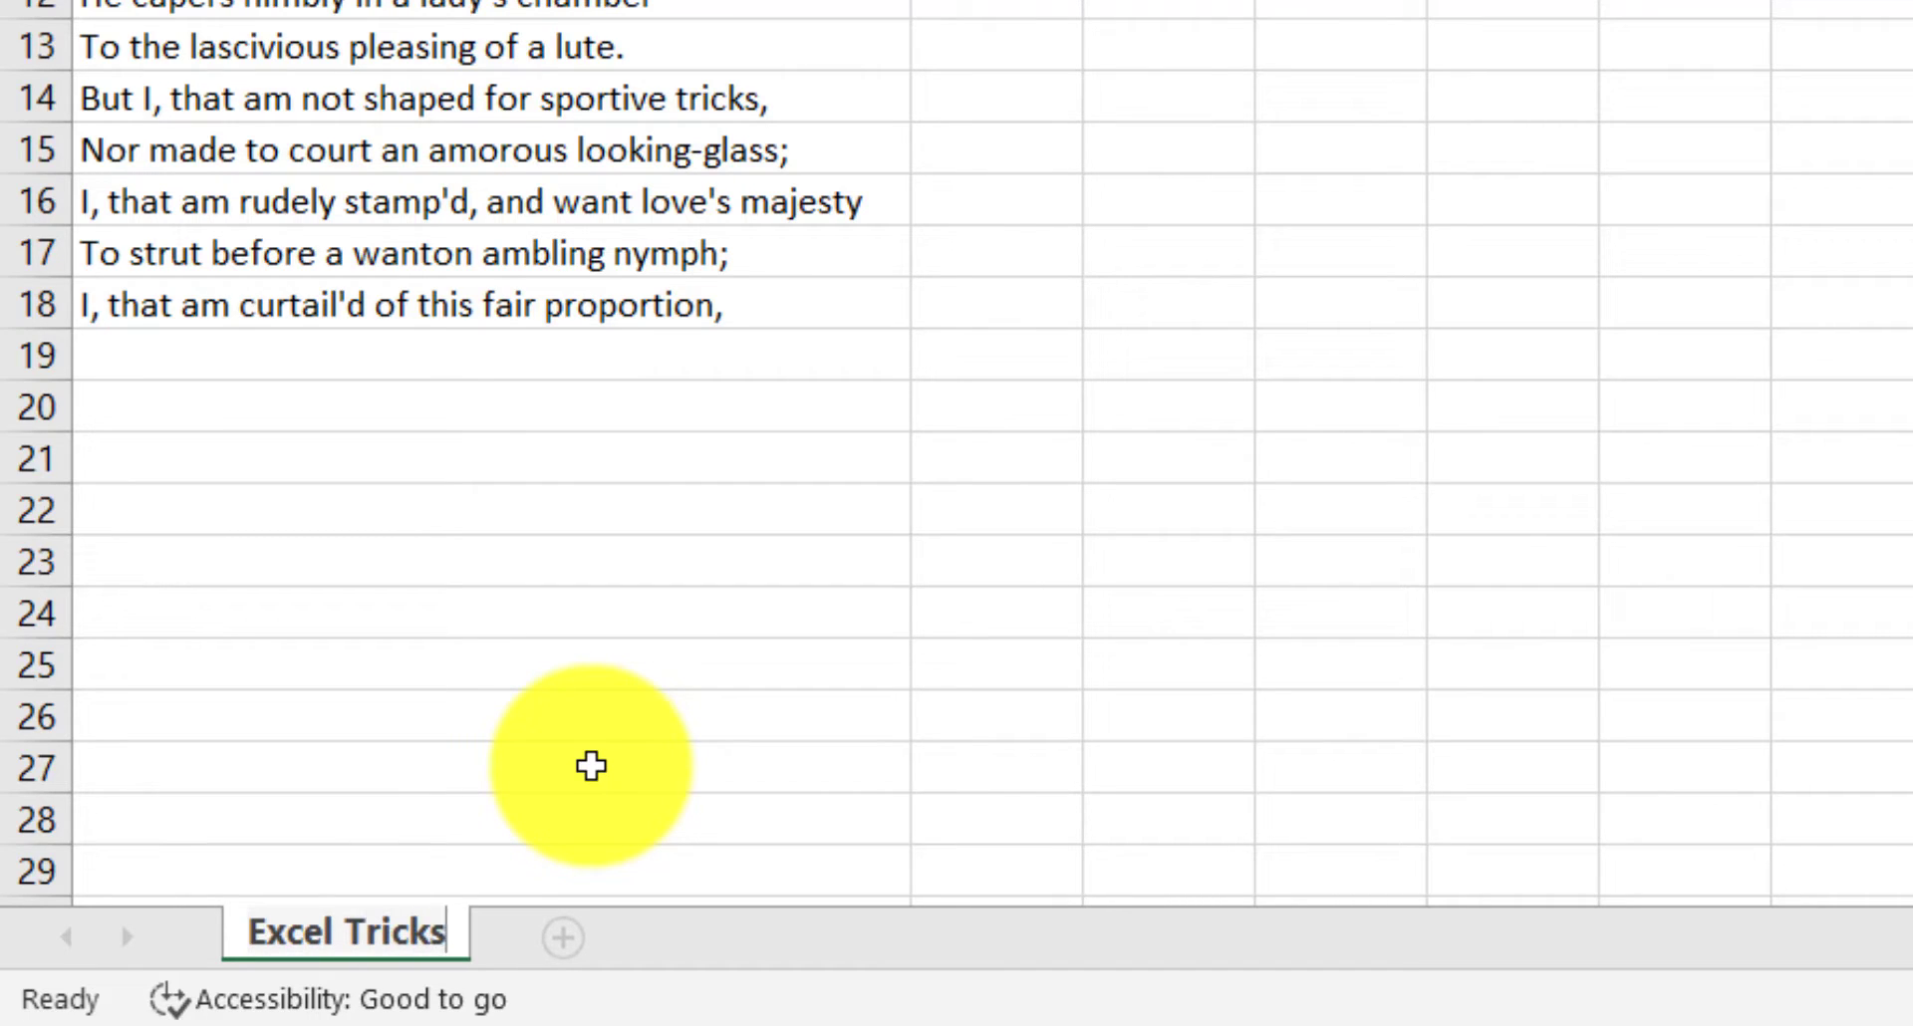
{"action": "key", "text": "Return"}
{"action": "left_click", "coordinate": [677, 527]}
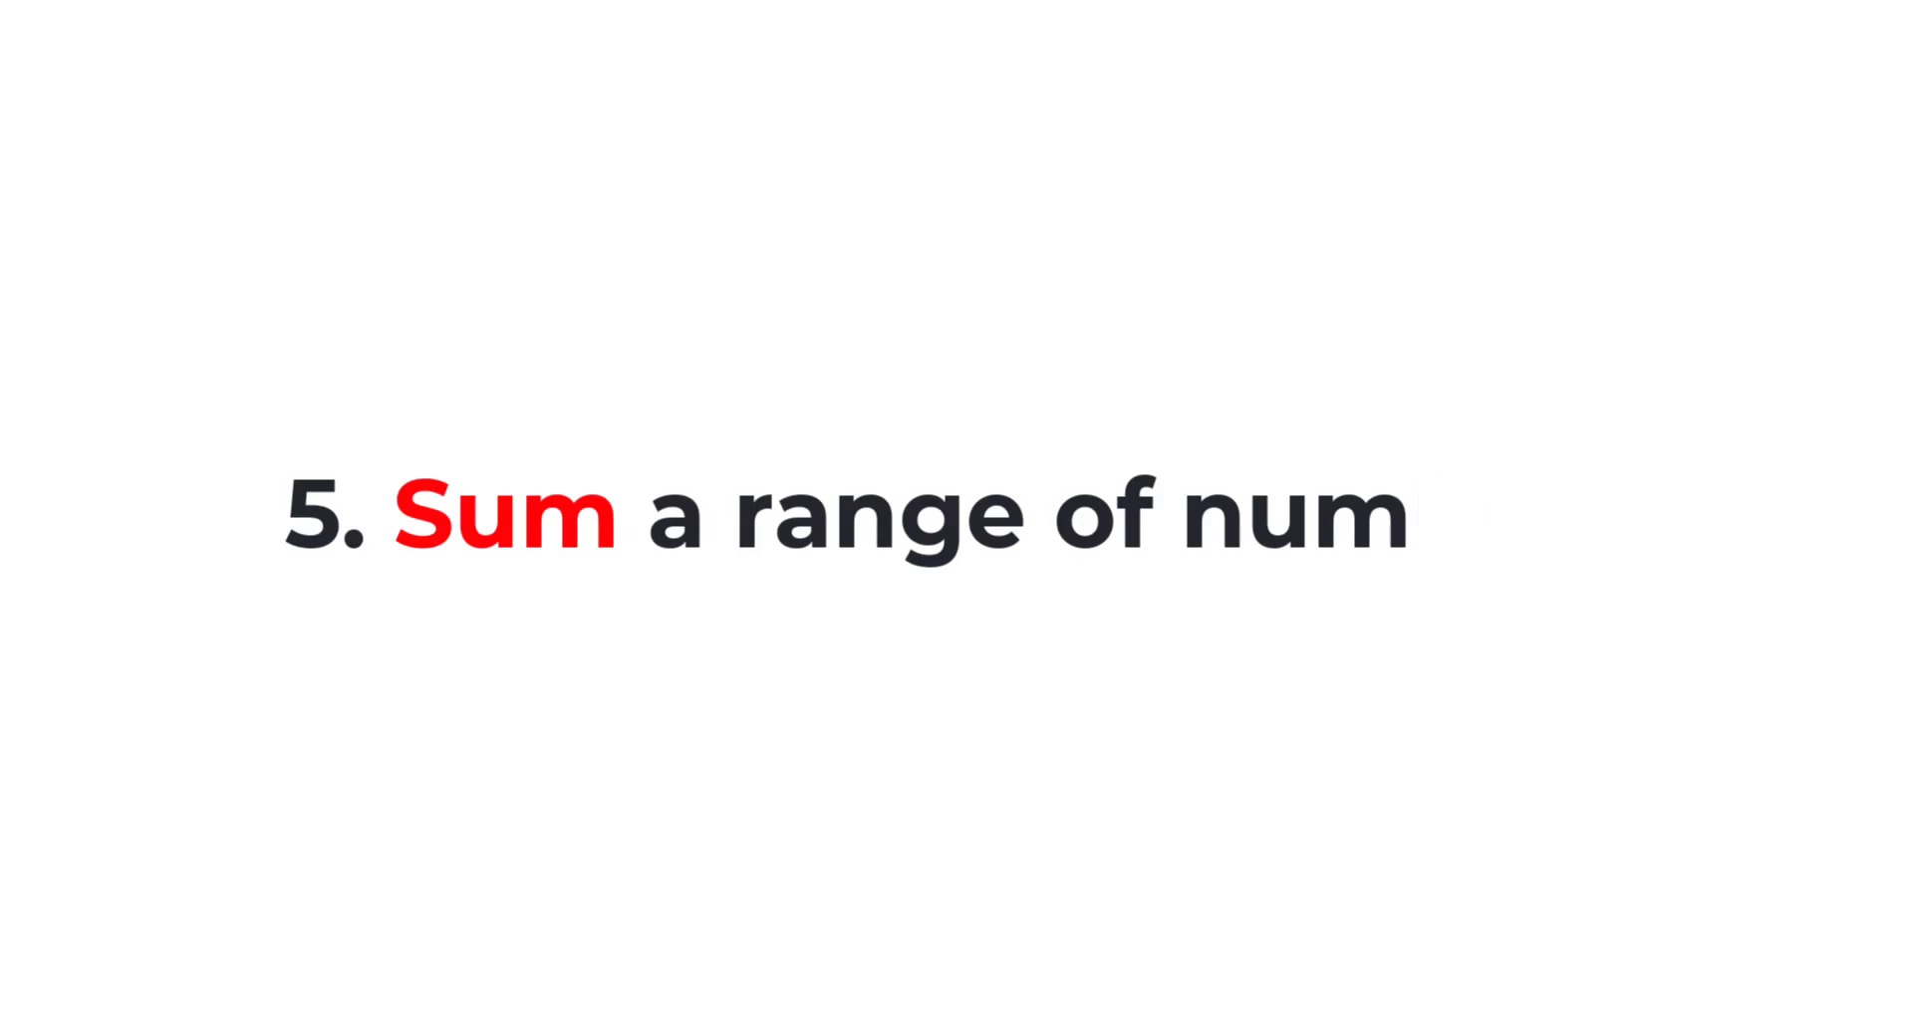
Step: Insert an AutoSum formula, =SUM(I6:I10), in the empty cell directly below the column of numbers
{"action": "left_click_drag", "start_coordinate": [748, 307], "coordinate": [743, 577]}
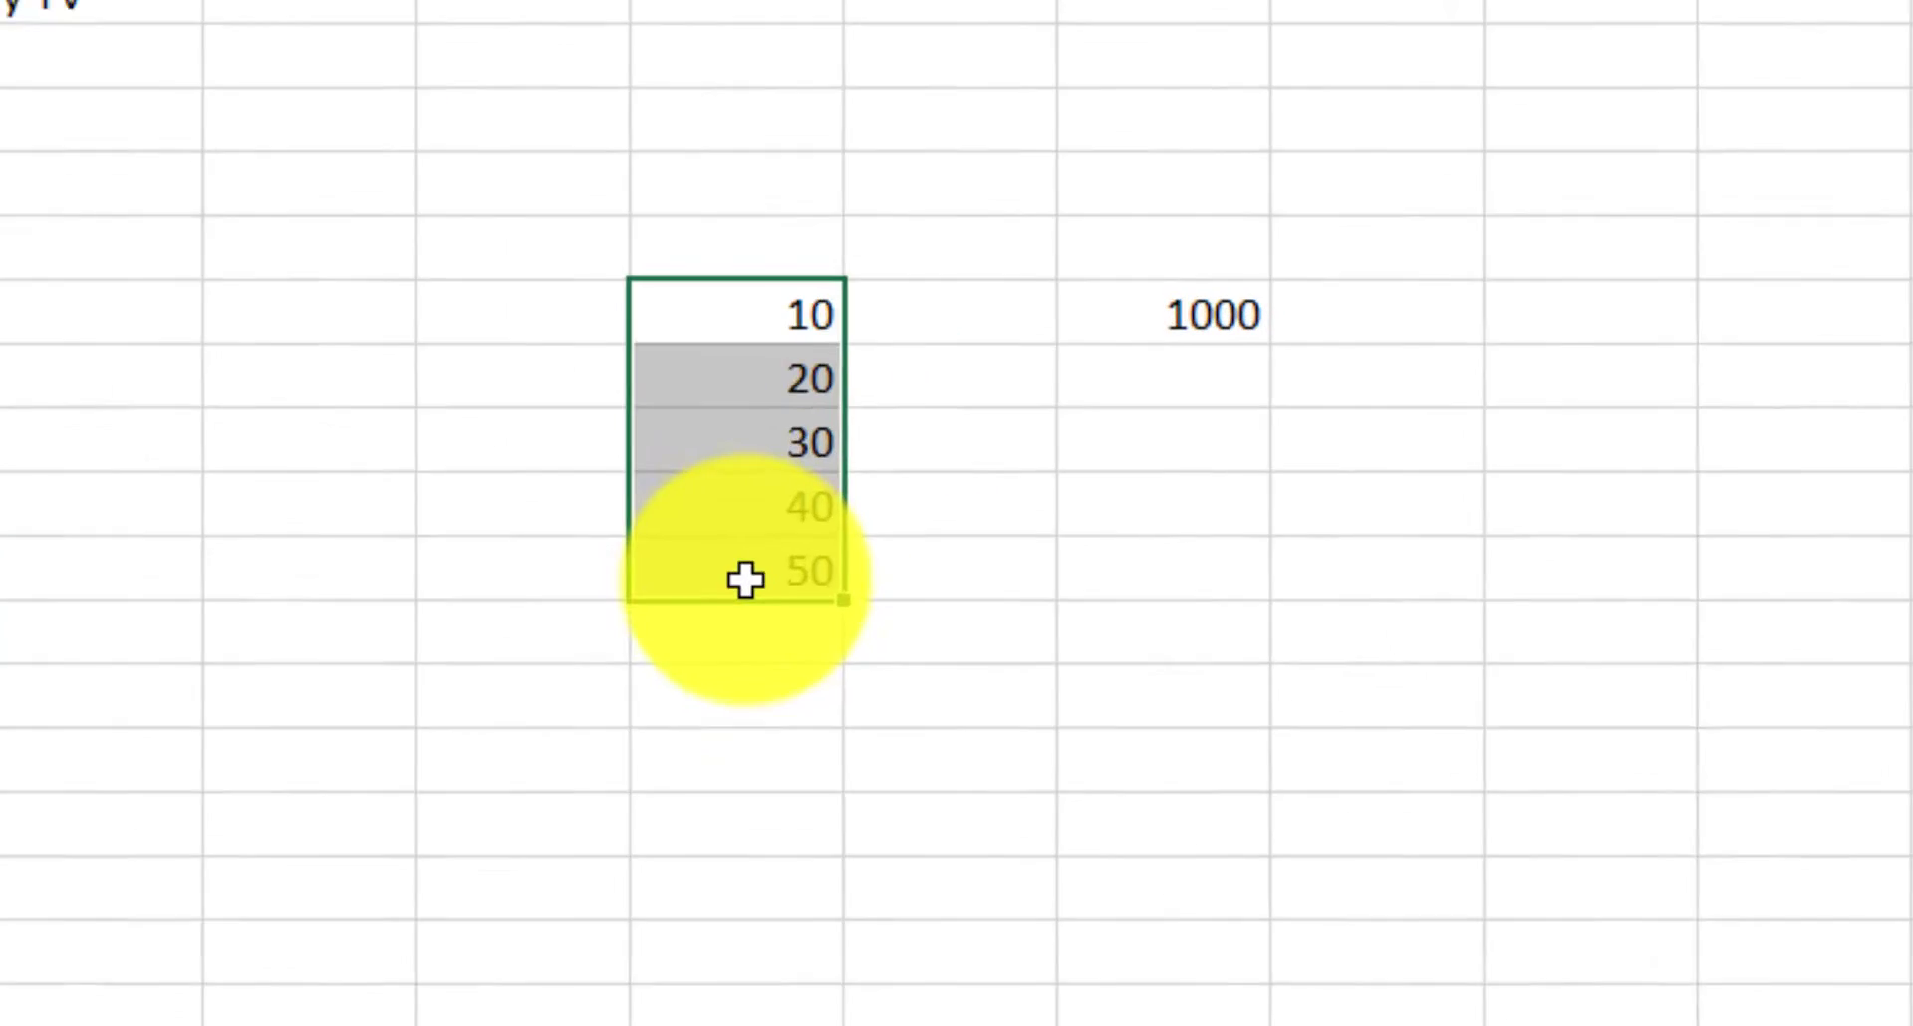
{"action": "left_click", "coordinate": [674, 504]}
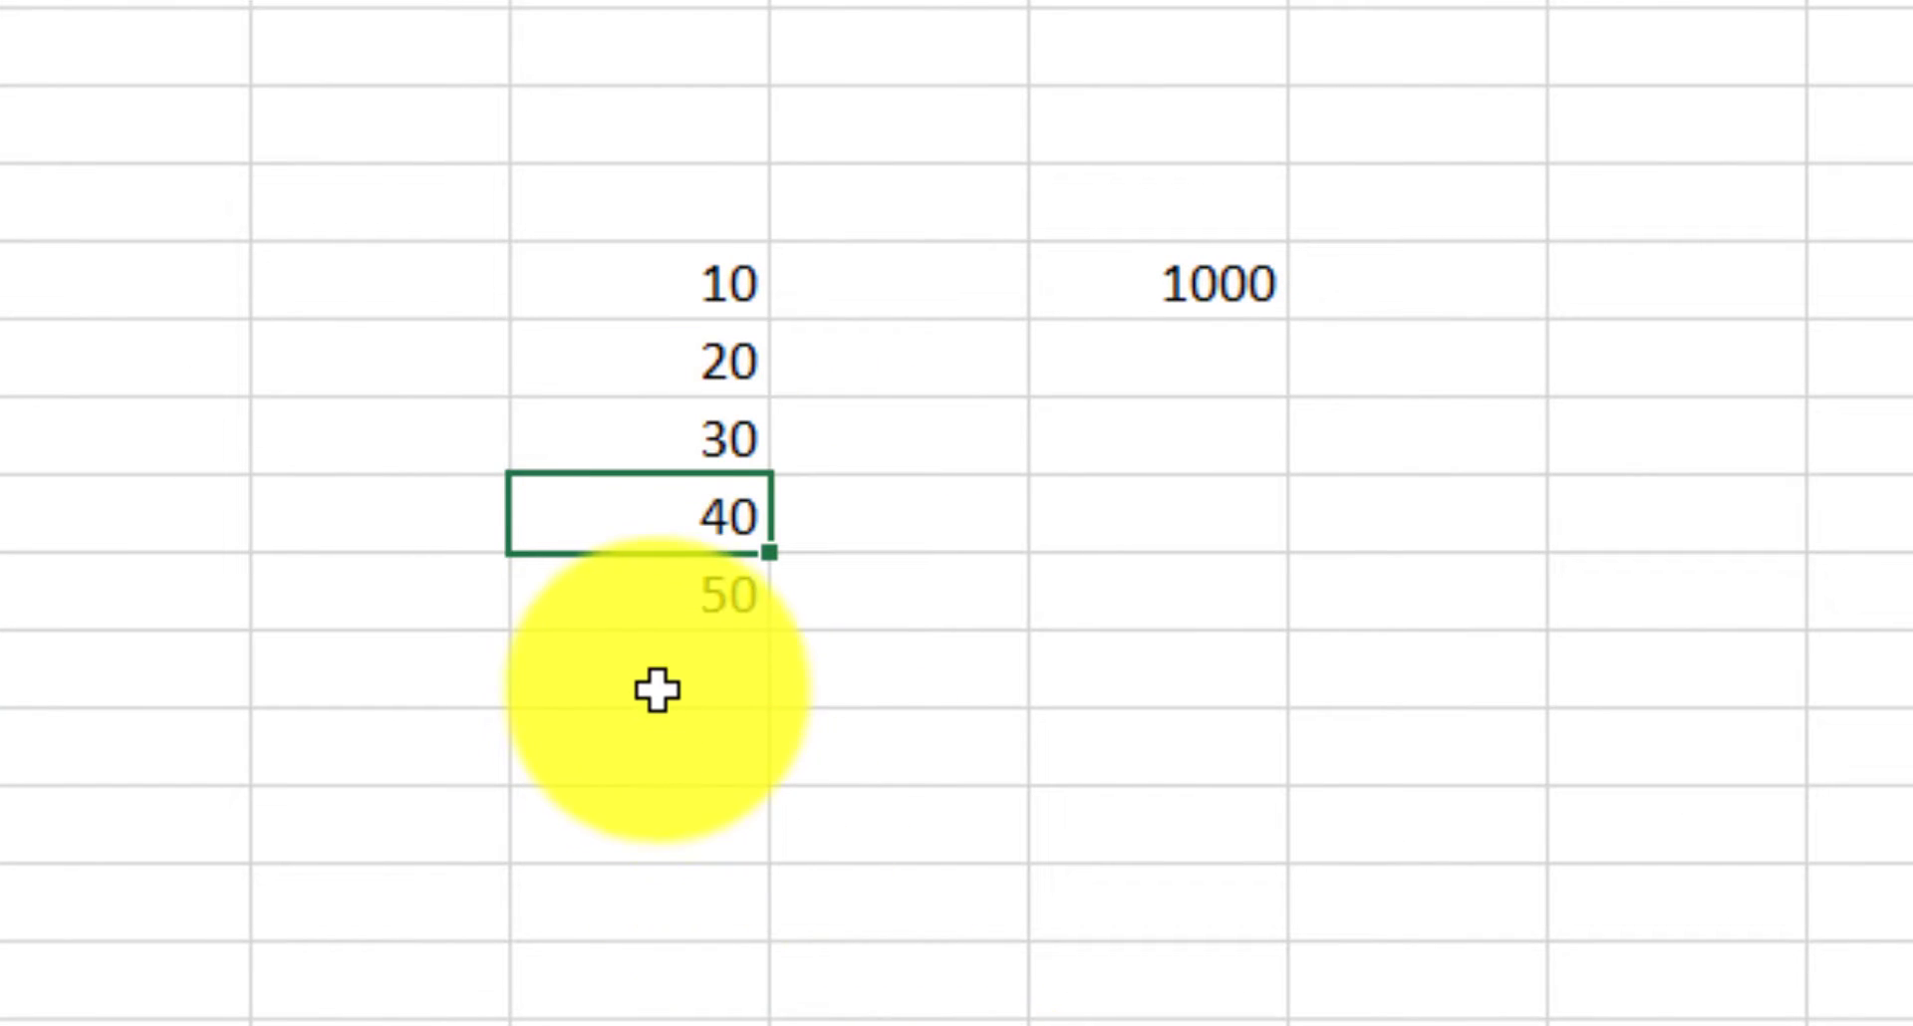
{"action": "left_click", "coordinate": [657, 664]}
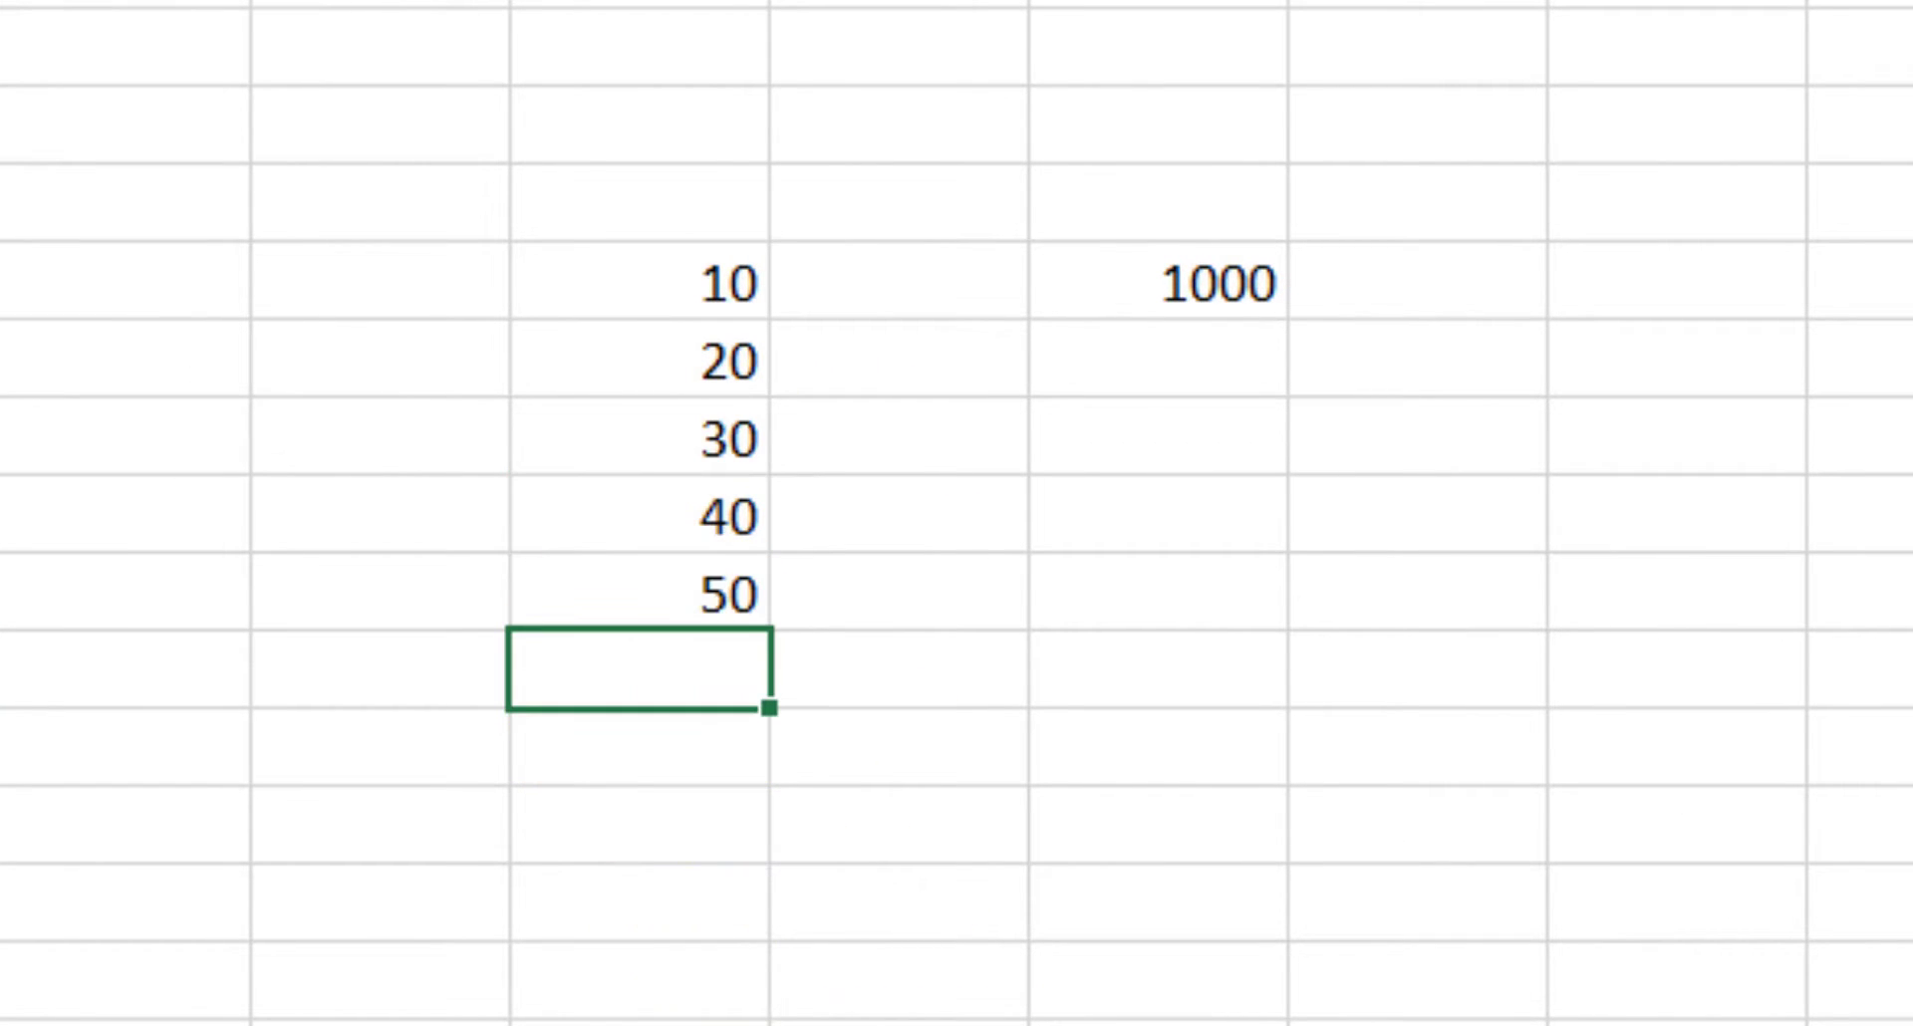
{"action": "key", "text": "alt+equal"}
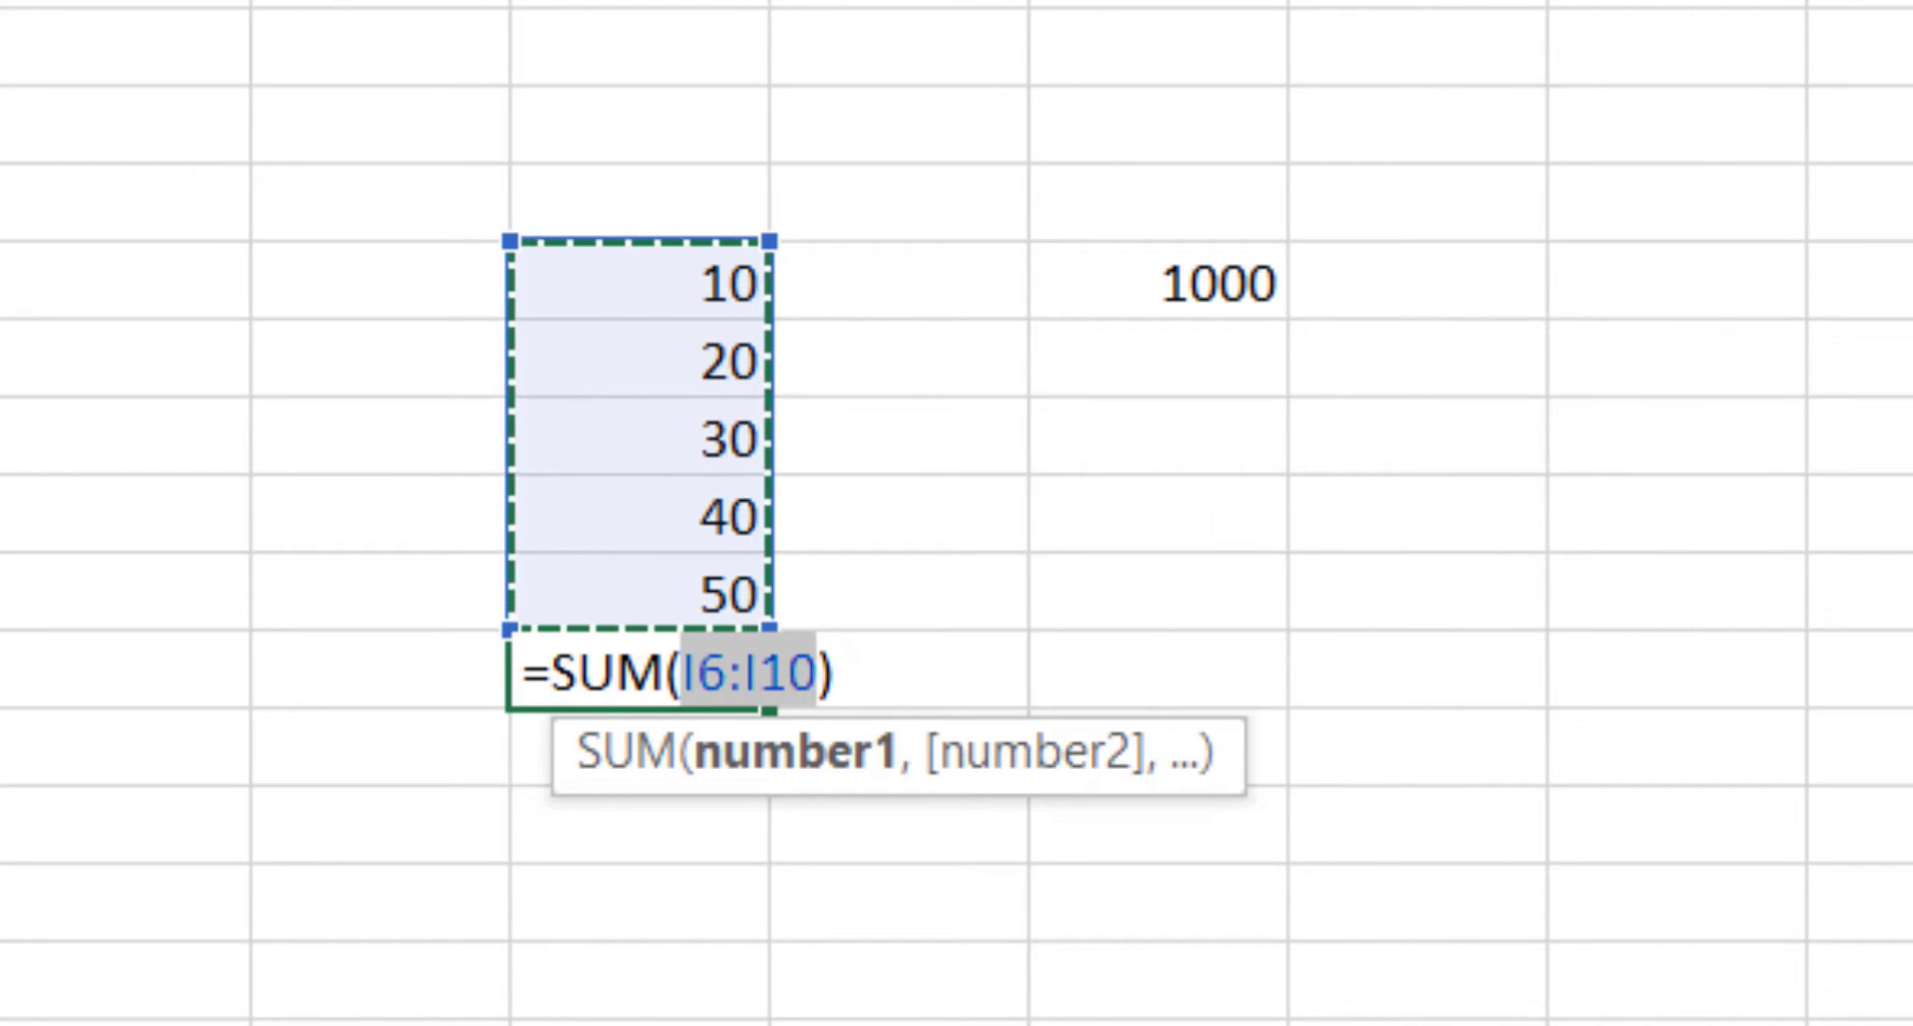
{"action": "key", "text": "Return"}
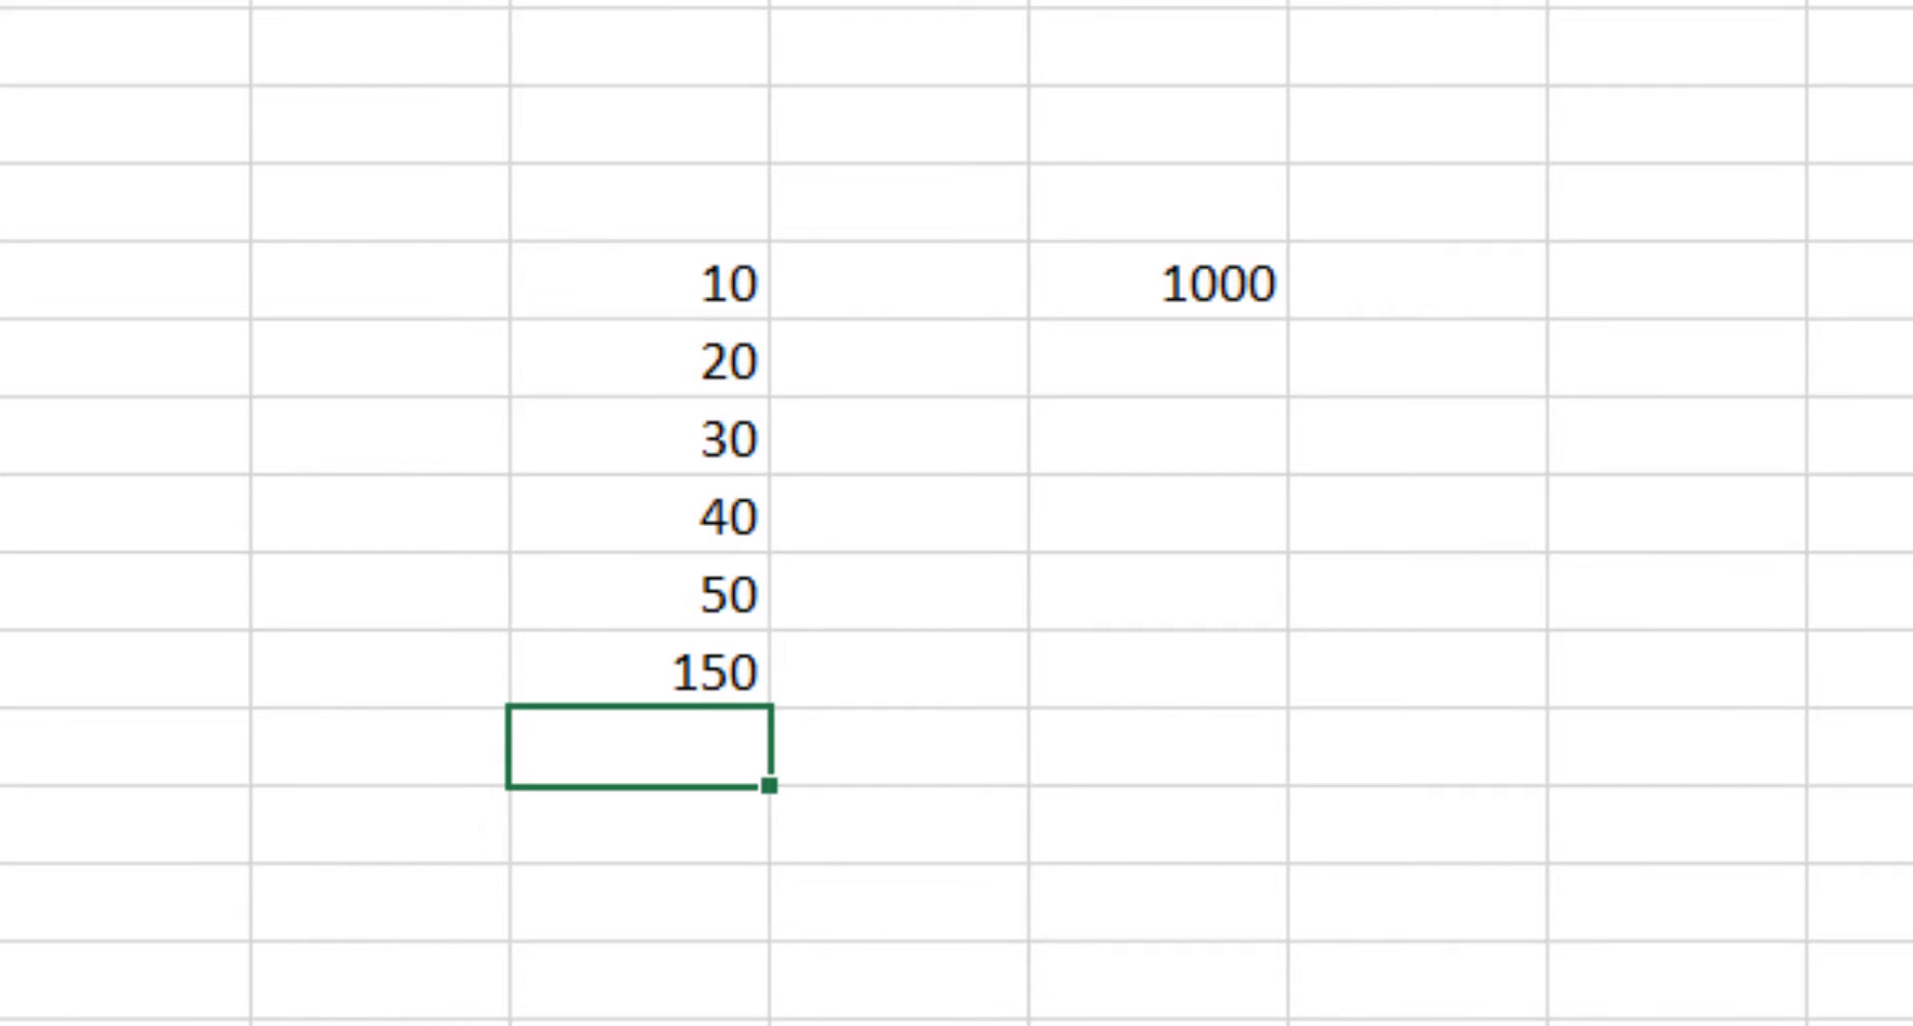
{"action": "key", "text": "Up"}
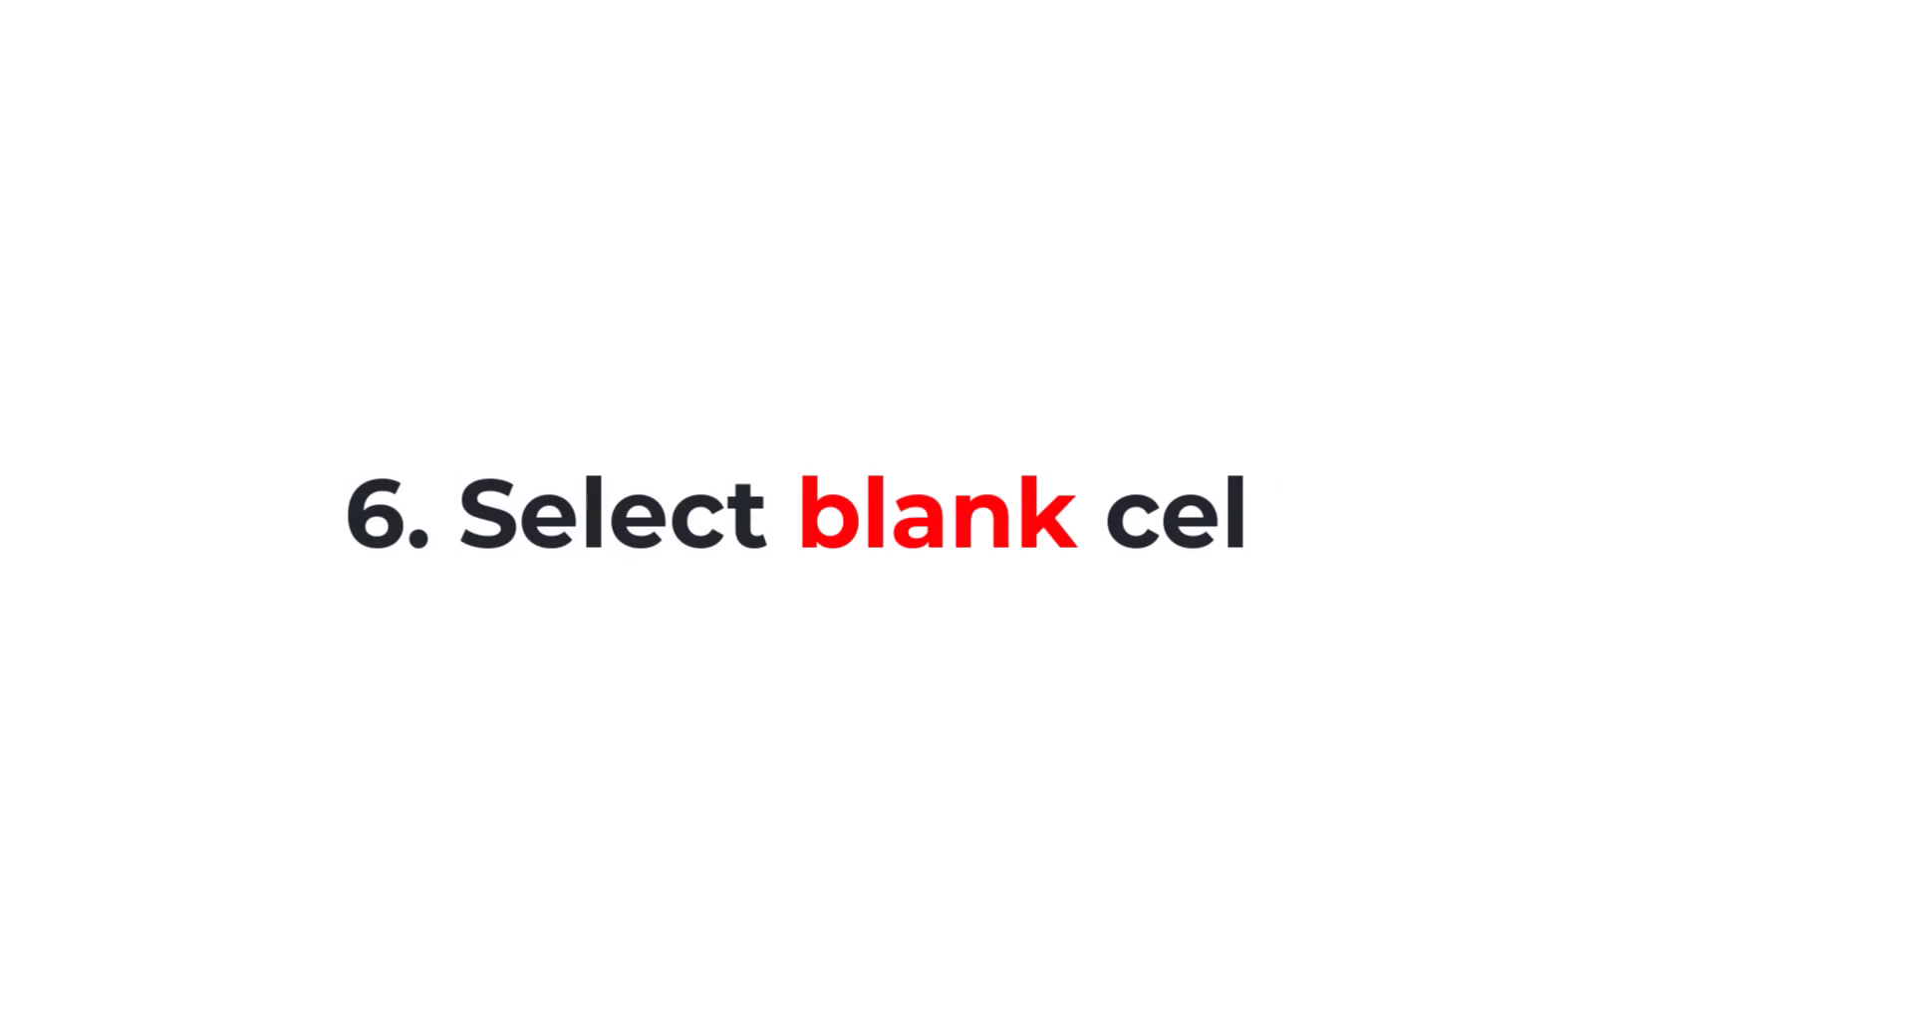
Step: Select the range I6:K11 containing the numbers and the blank cells
{"action": "left_click_drag", "start_coordinate": [638, 284], "coordinate": [1183, 696]}
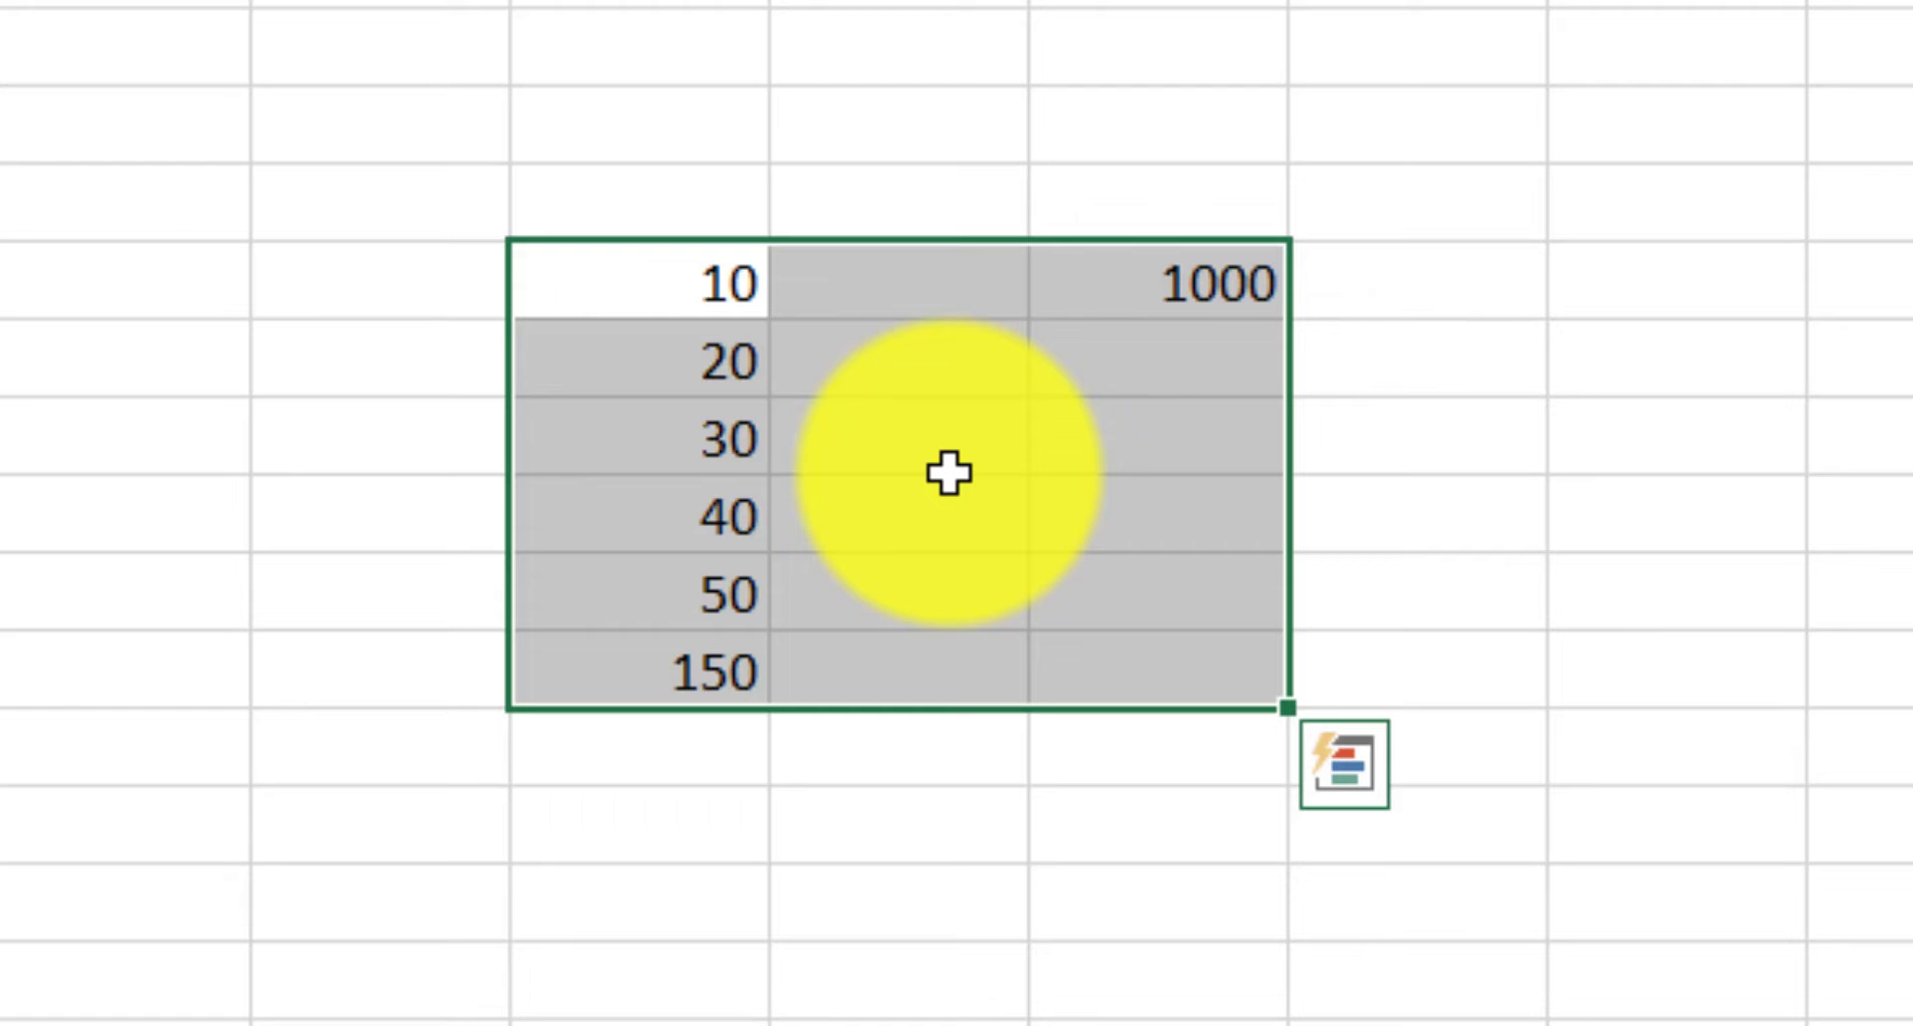
{"action": "key", "text": "F5"}
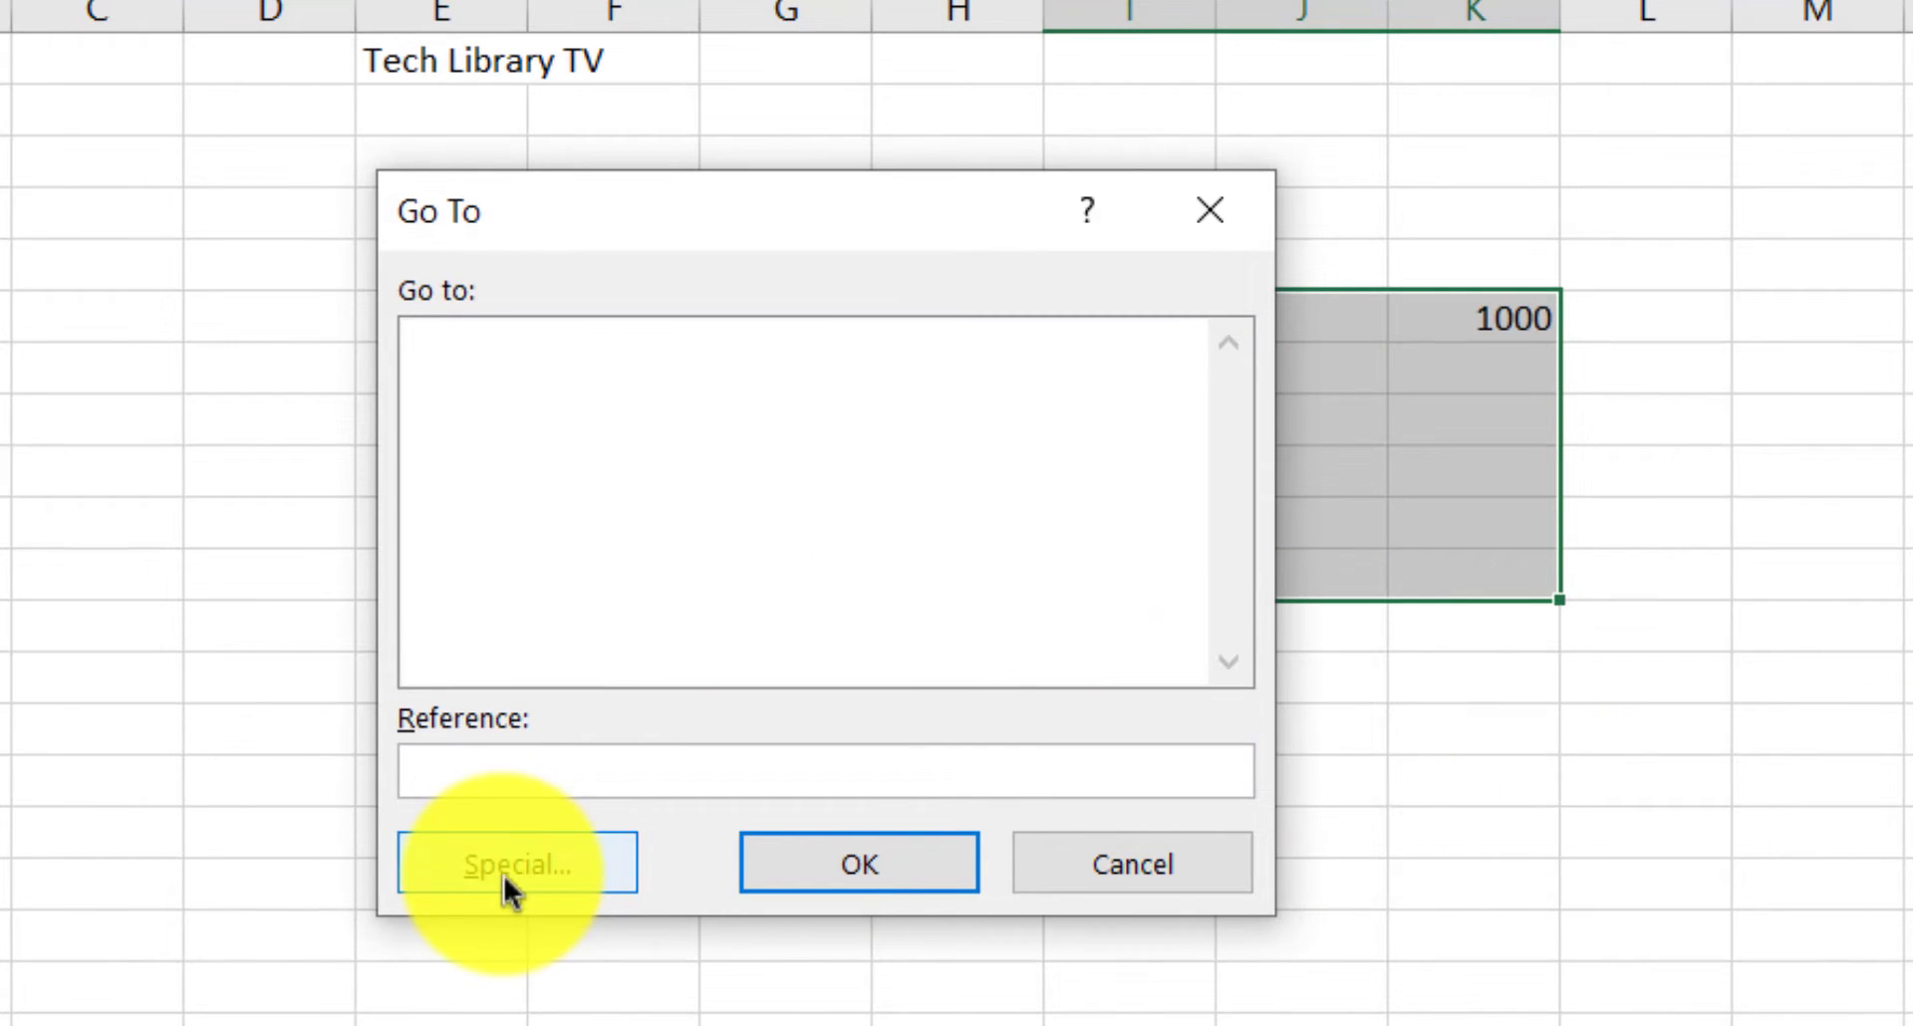
{"action": "key", "text": "alt+s"}
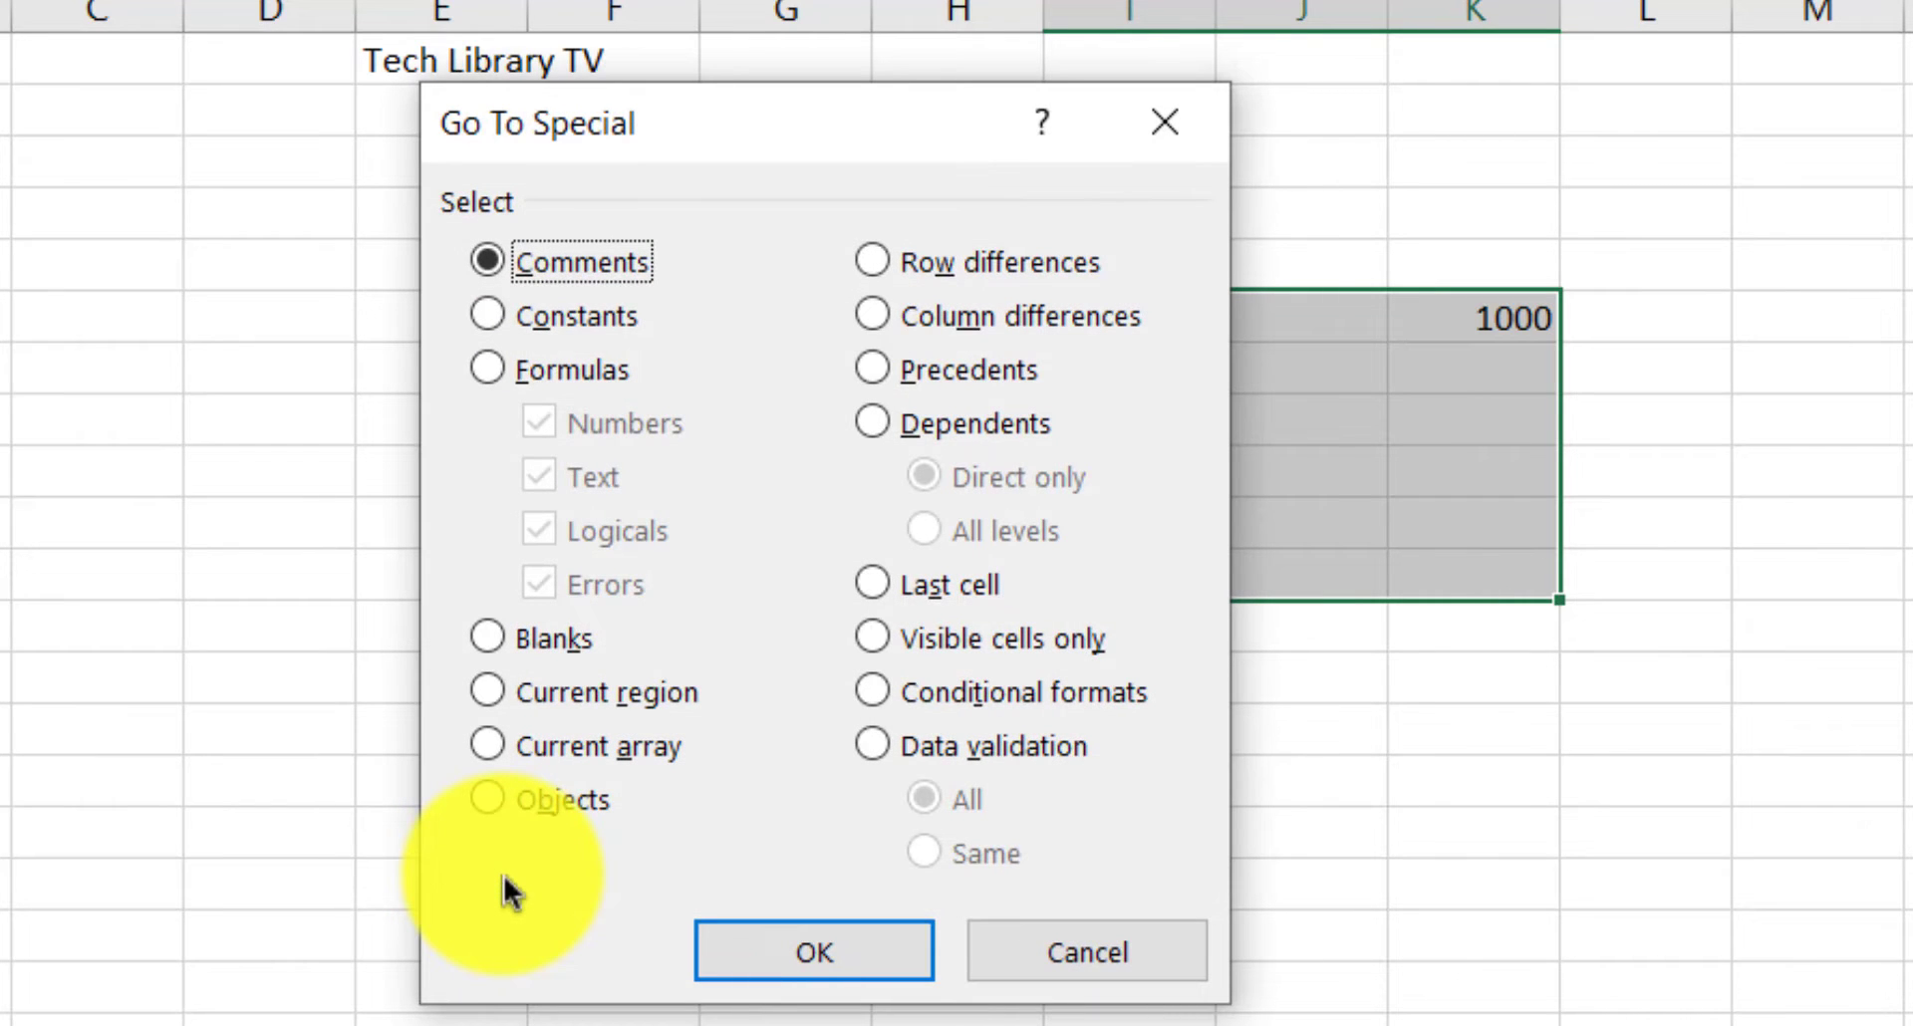
{"action": "key", "text": "k"}
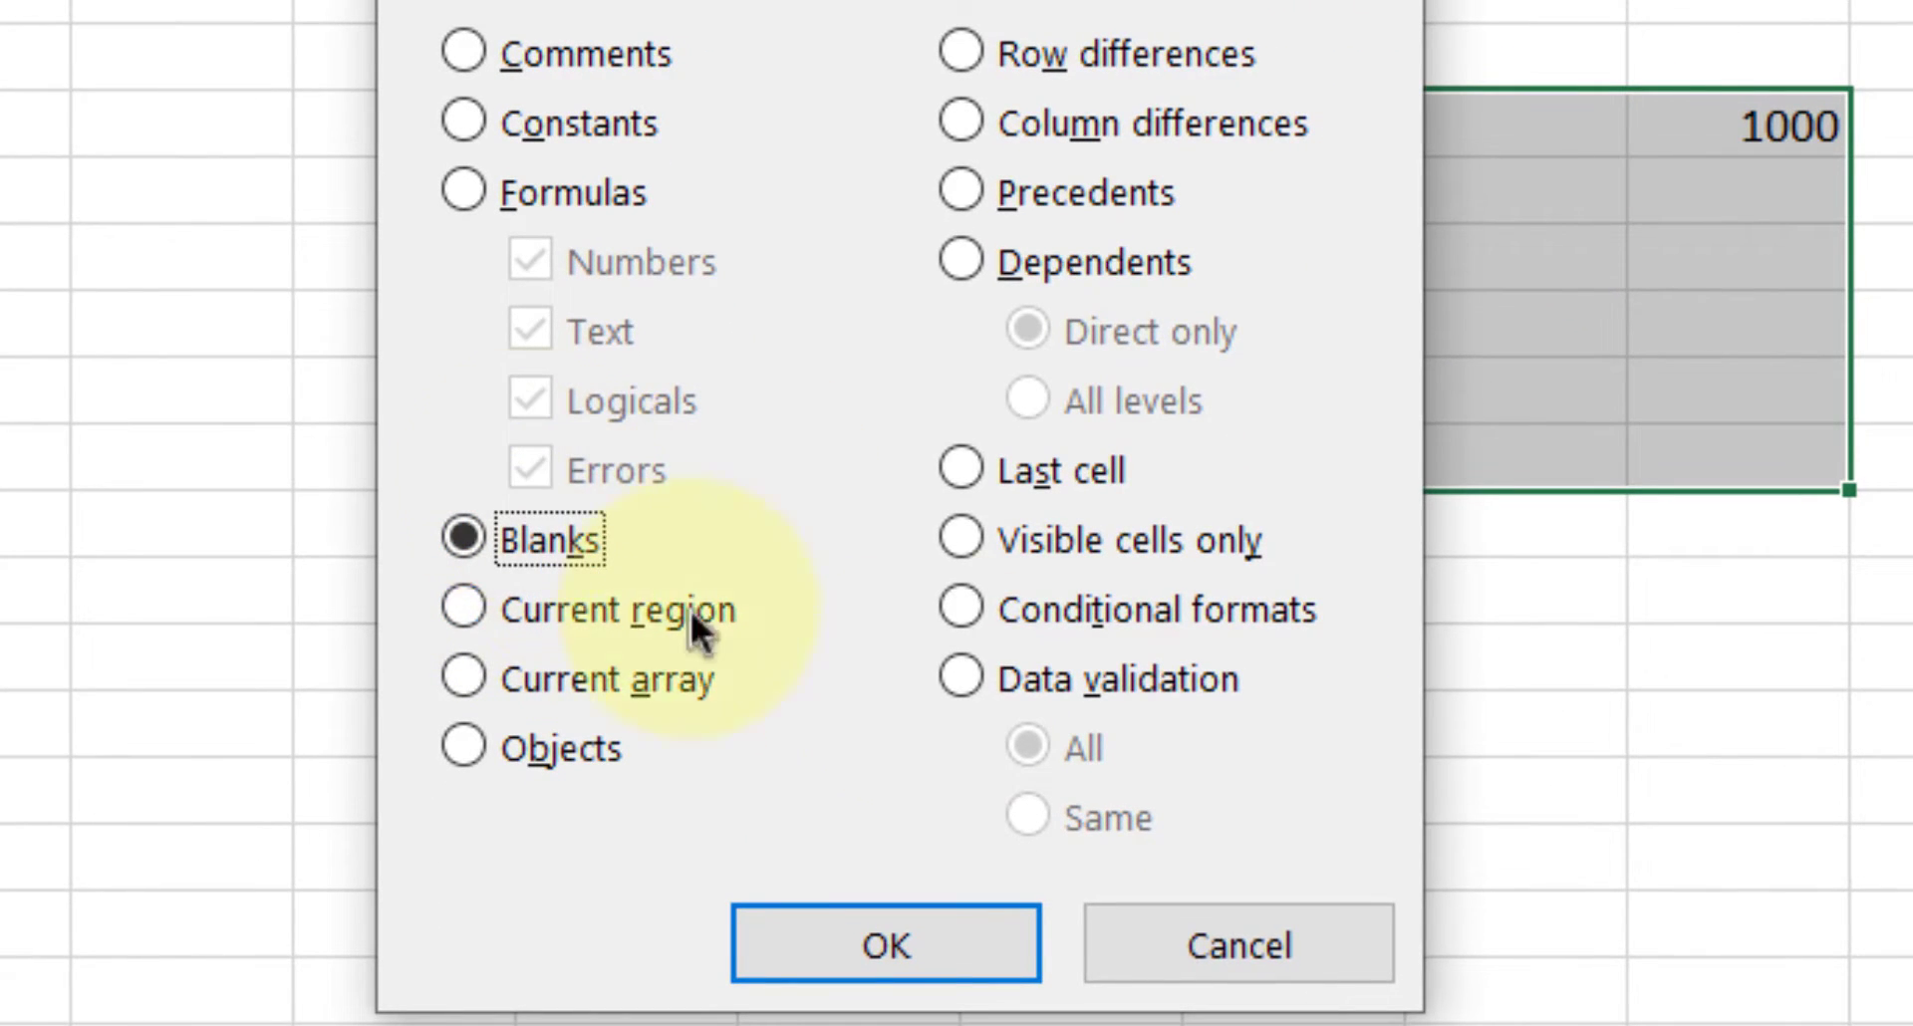
{"action": "key", "text": "Escape"}
Step: Use Go To Special with the Blanks option to select only the blank cells within the selected range
{"action": "key", "text": "F5"}
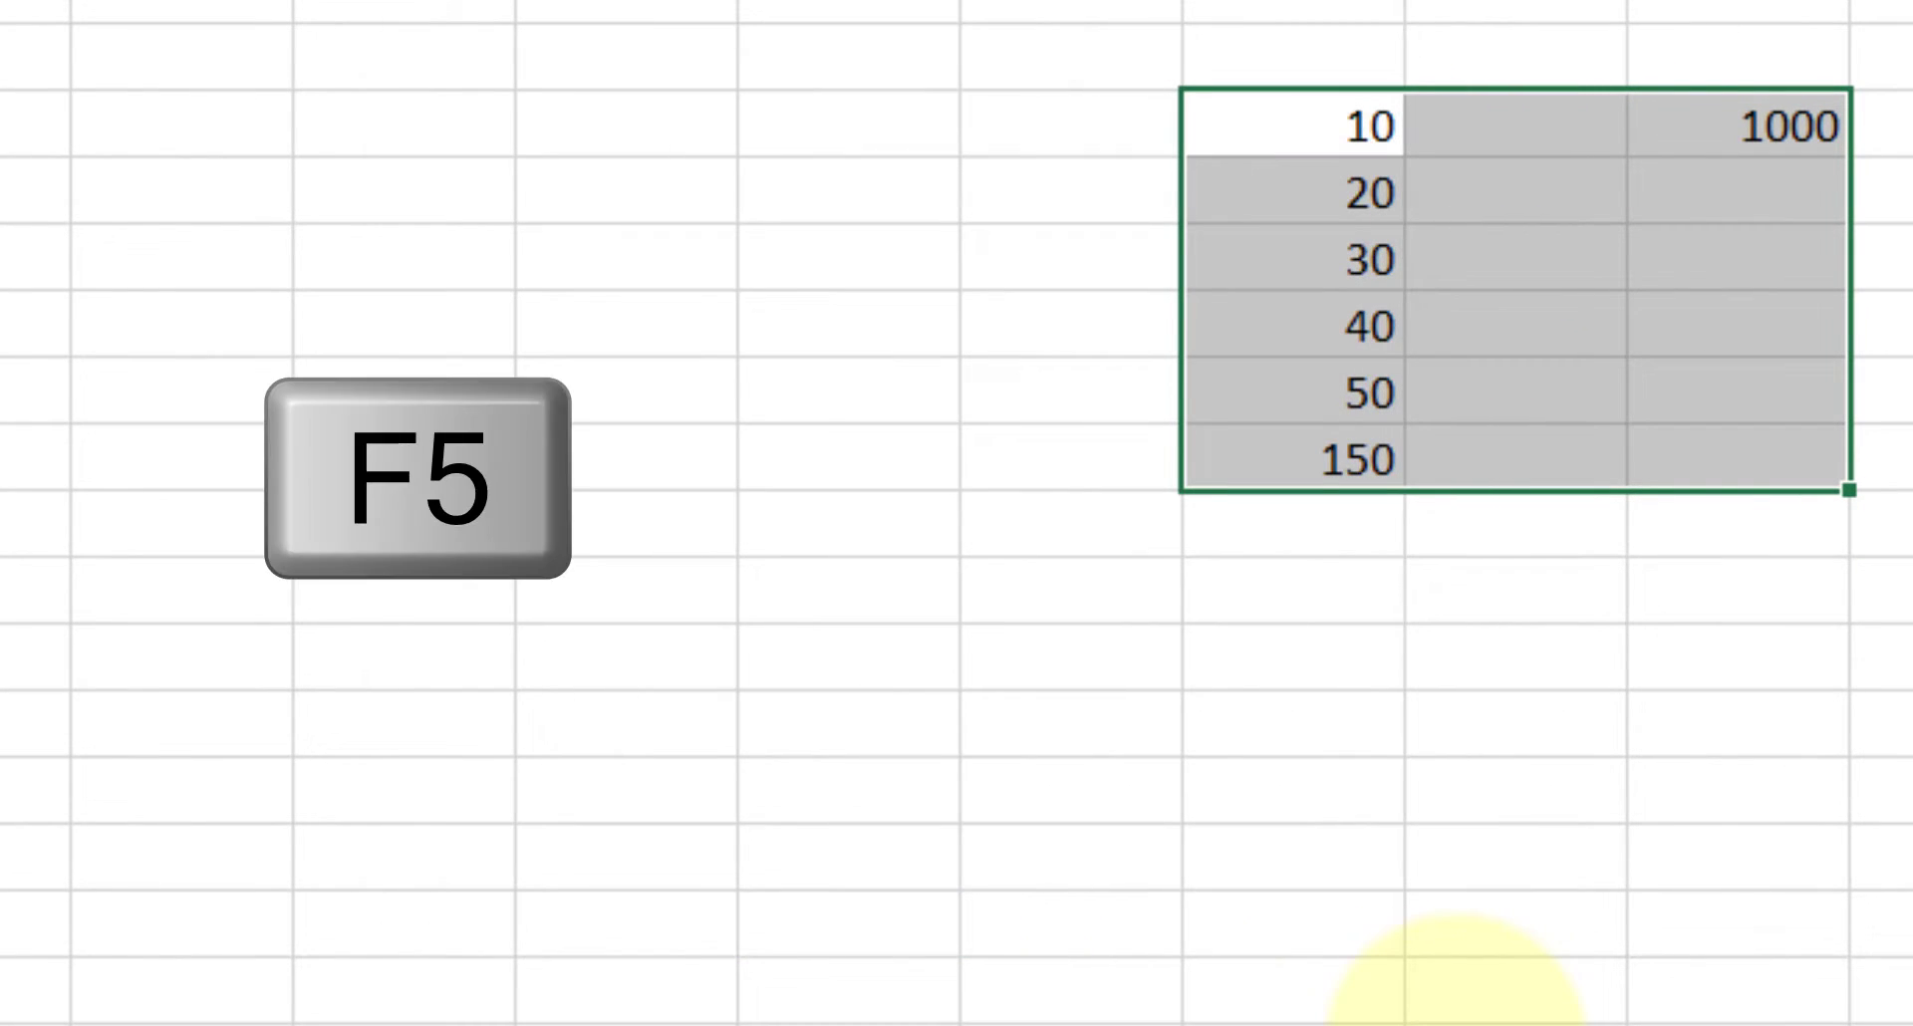
{"action": "key", "text": "alt+s"}
{"action": "key", "text": "k"}
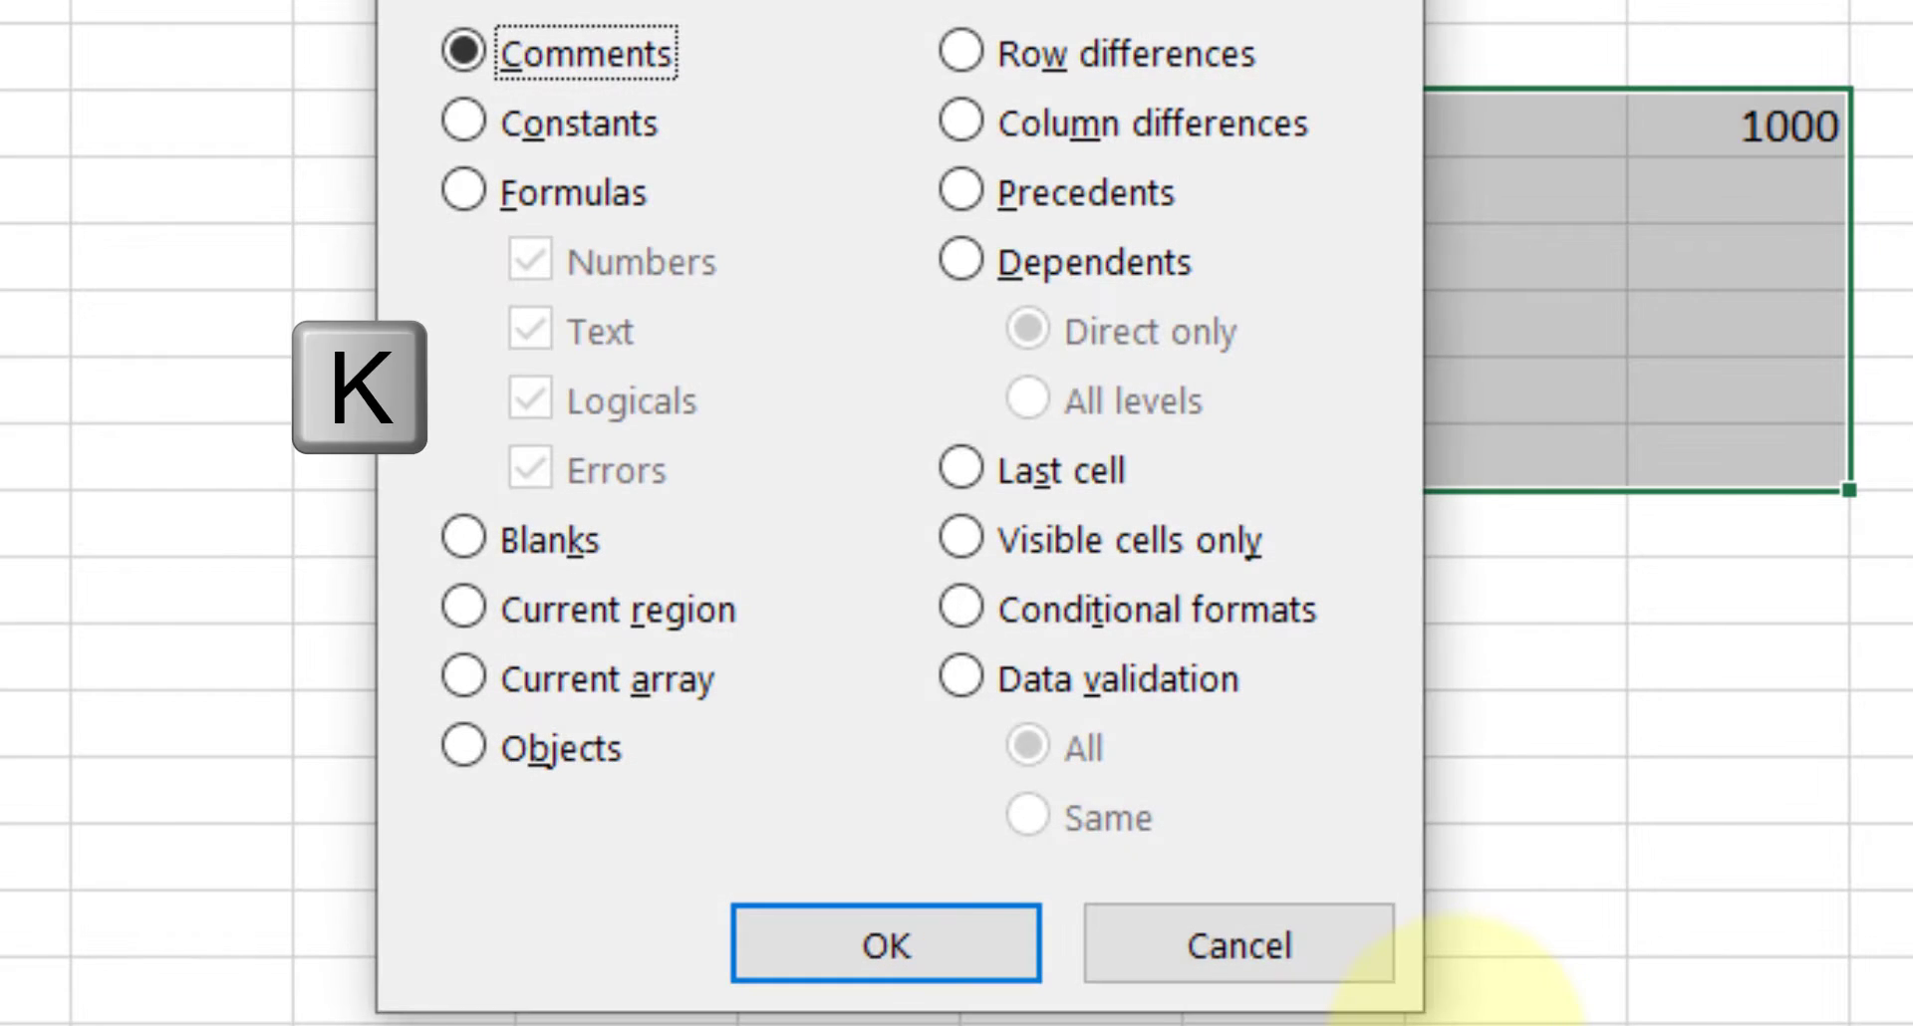
{"action": "key", "text": "Return"}
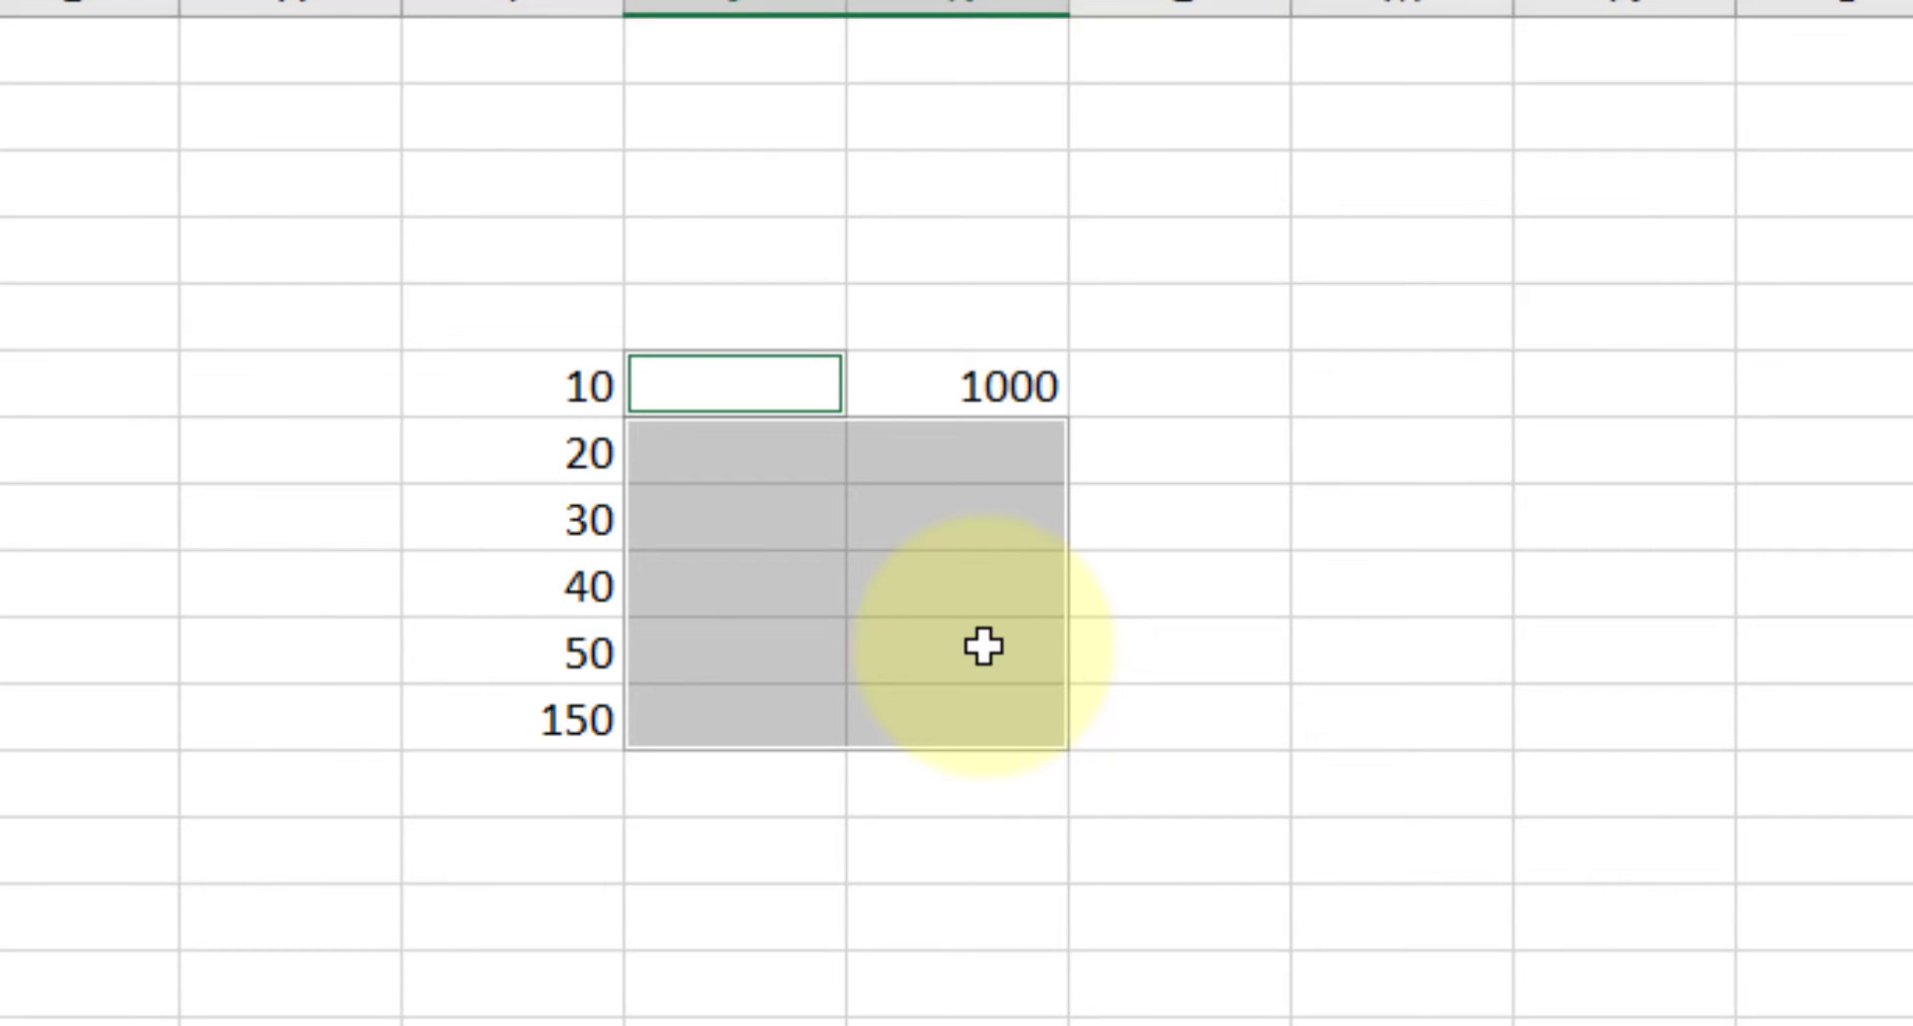
Step: Fill all the selected blank cells with the value 20 in a single entry
{"action": "type", "text": "20"}
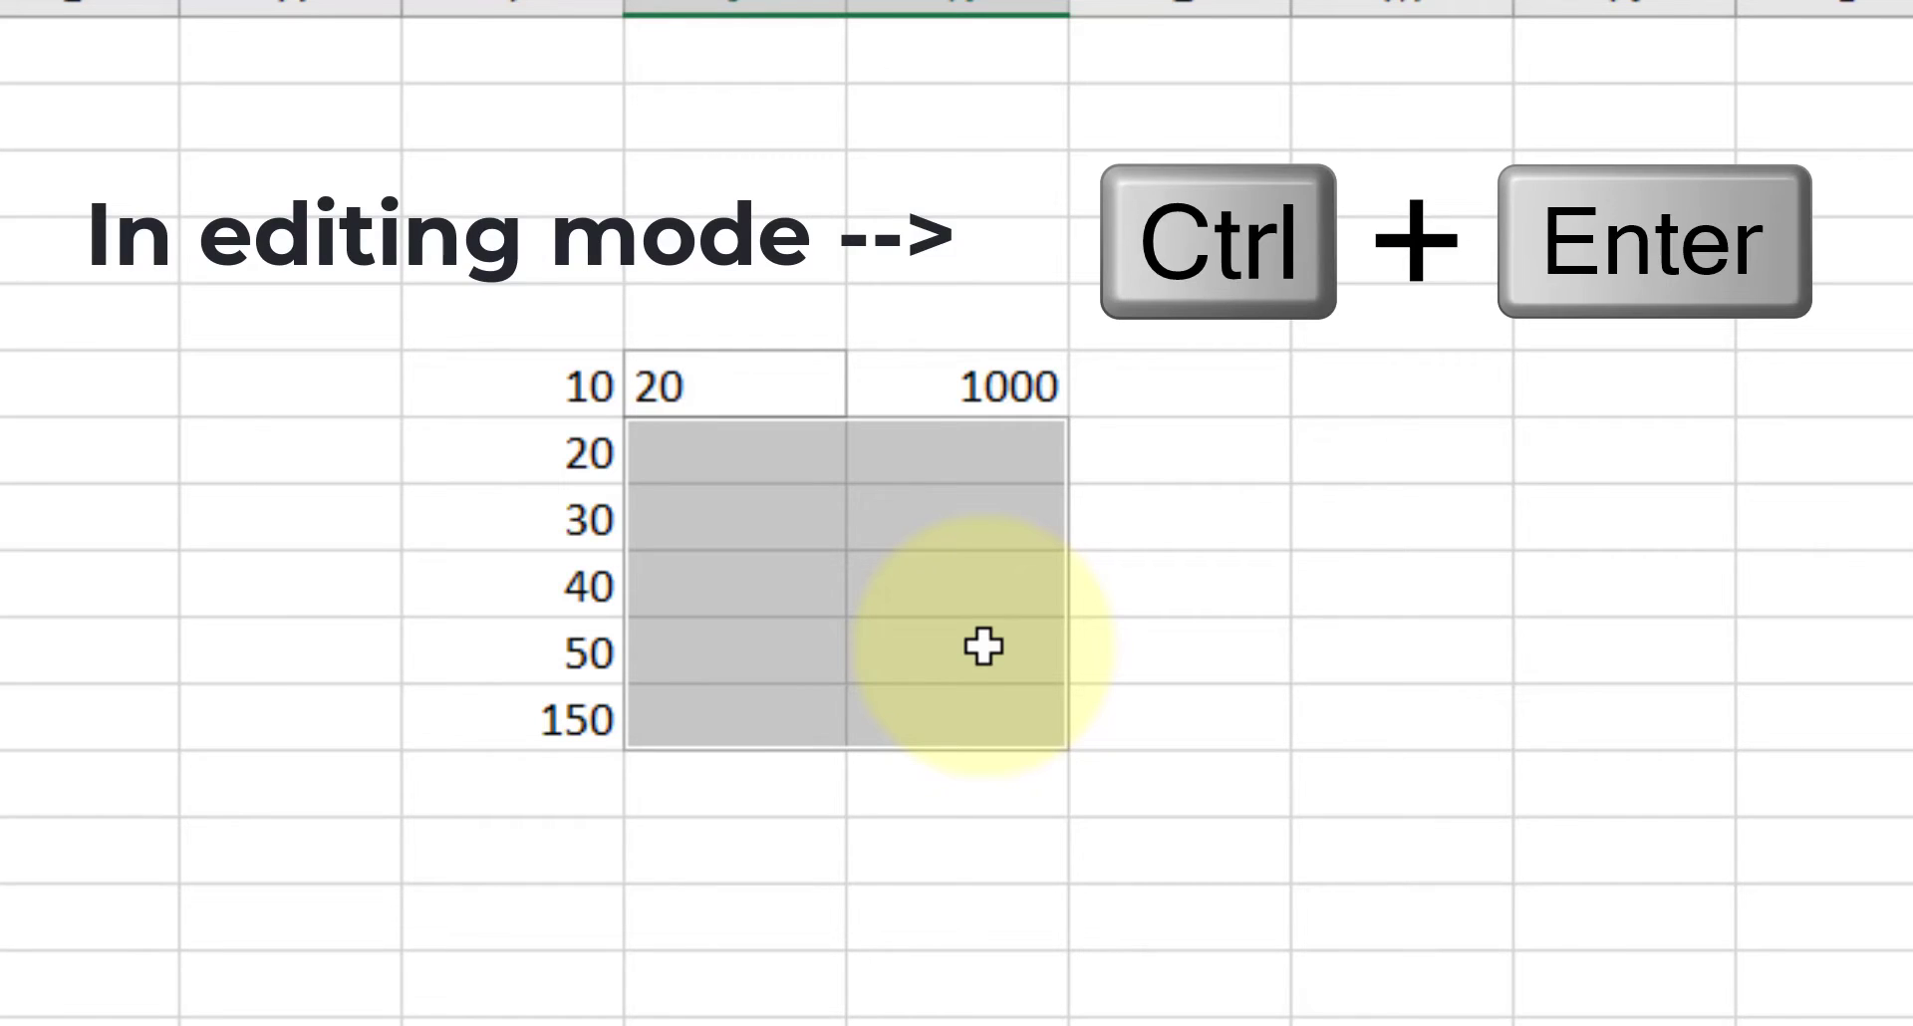
{"action": "key", "text": "ctrl+Return"}
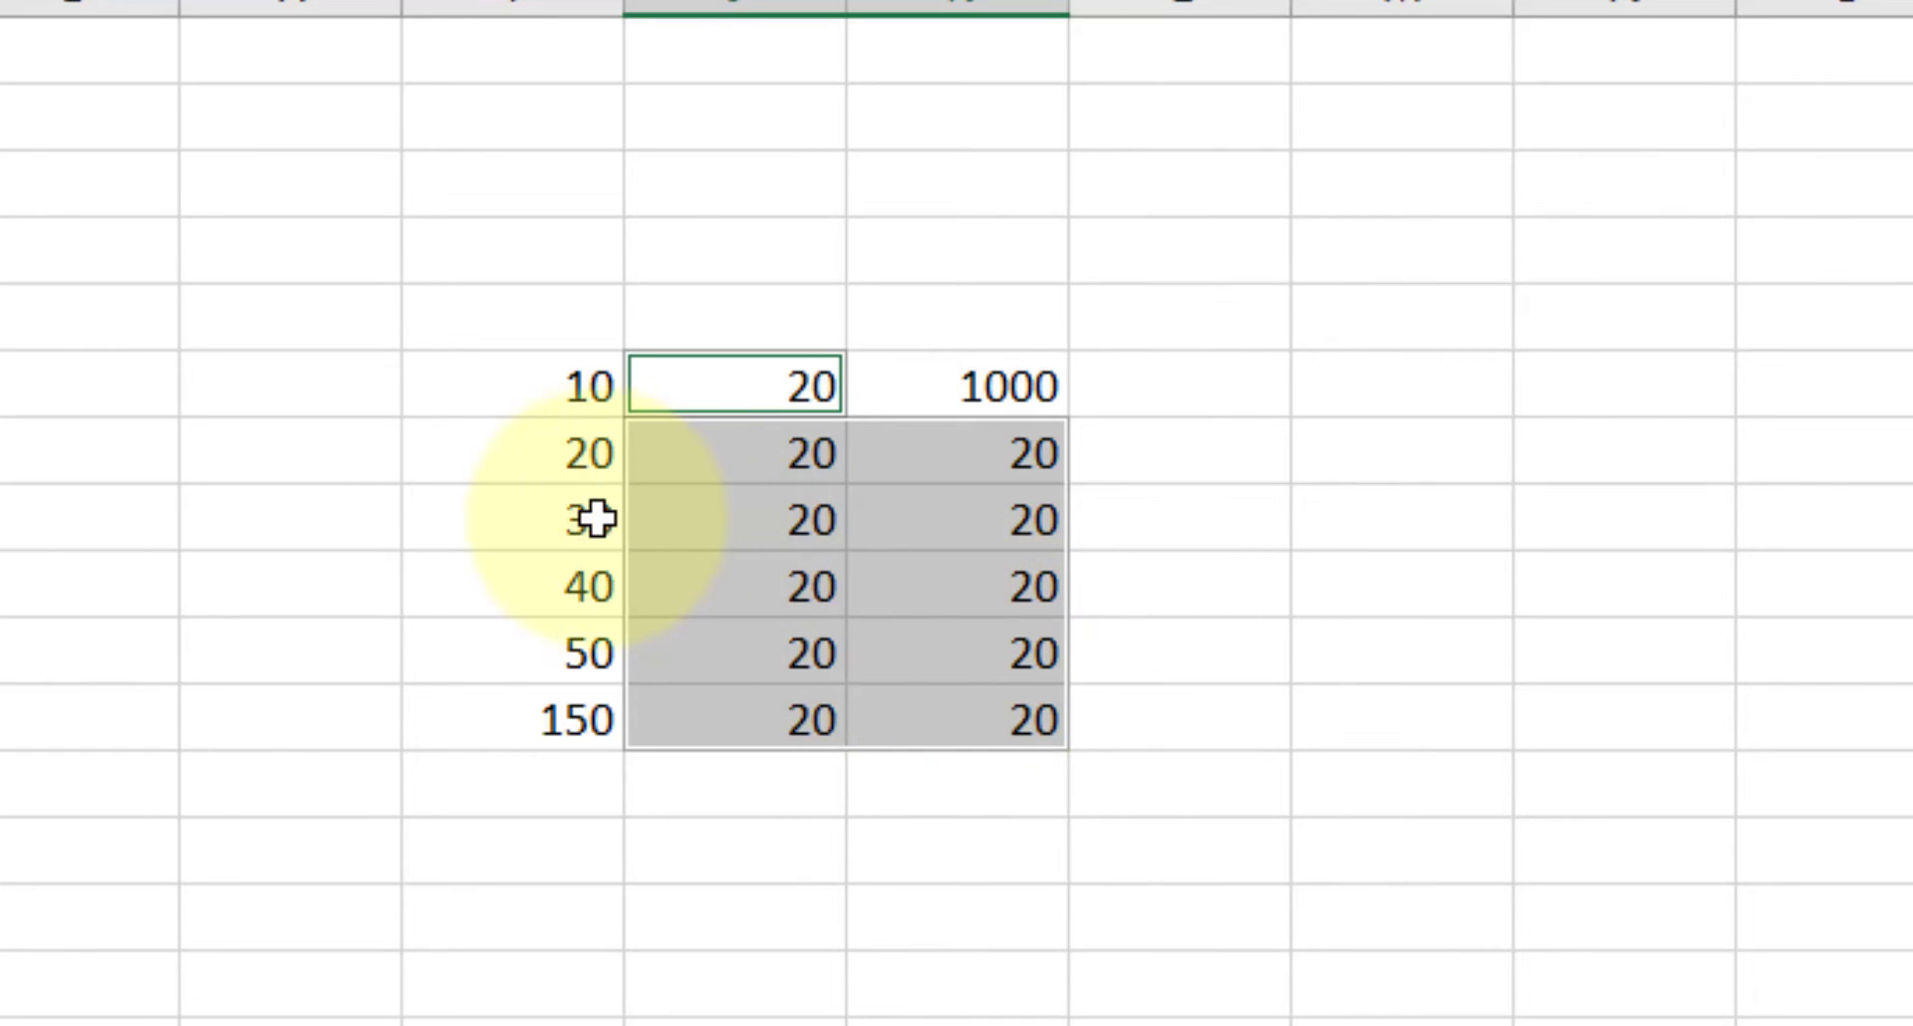
Step: Jump from cell I9 to the row's text in column A, and up to the first entry of that column
{"action": "left_click", "coordinate": [572, 590]}
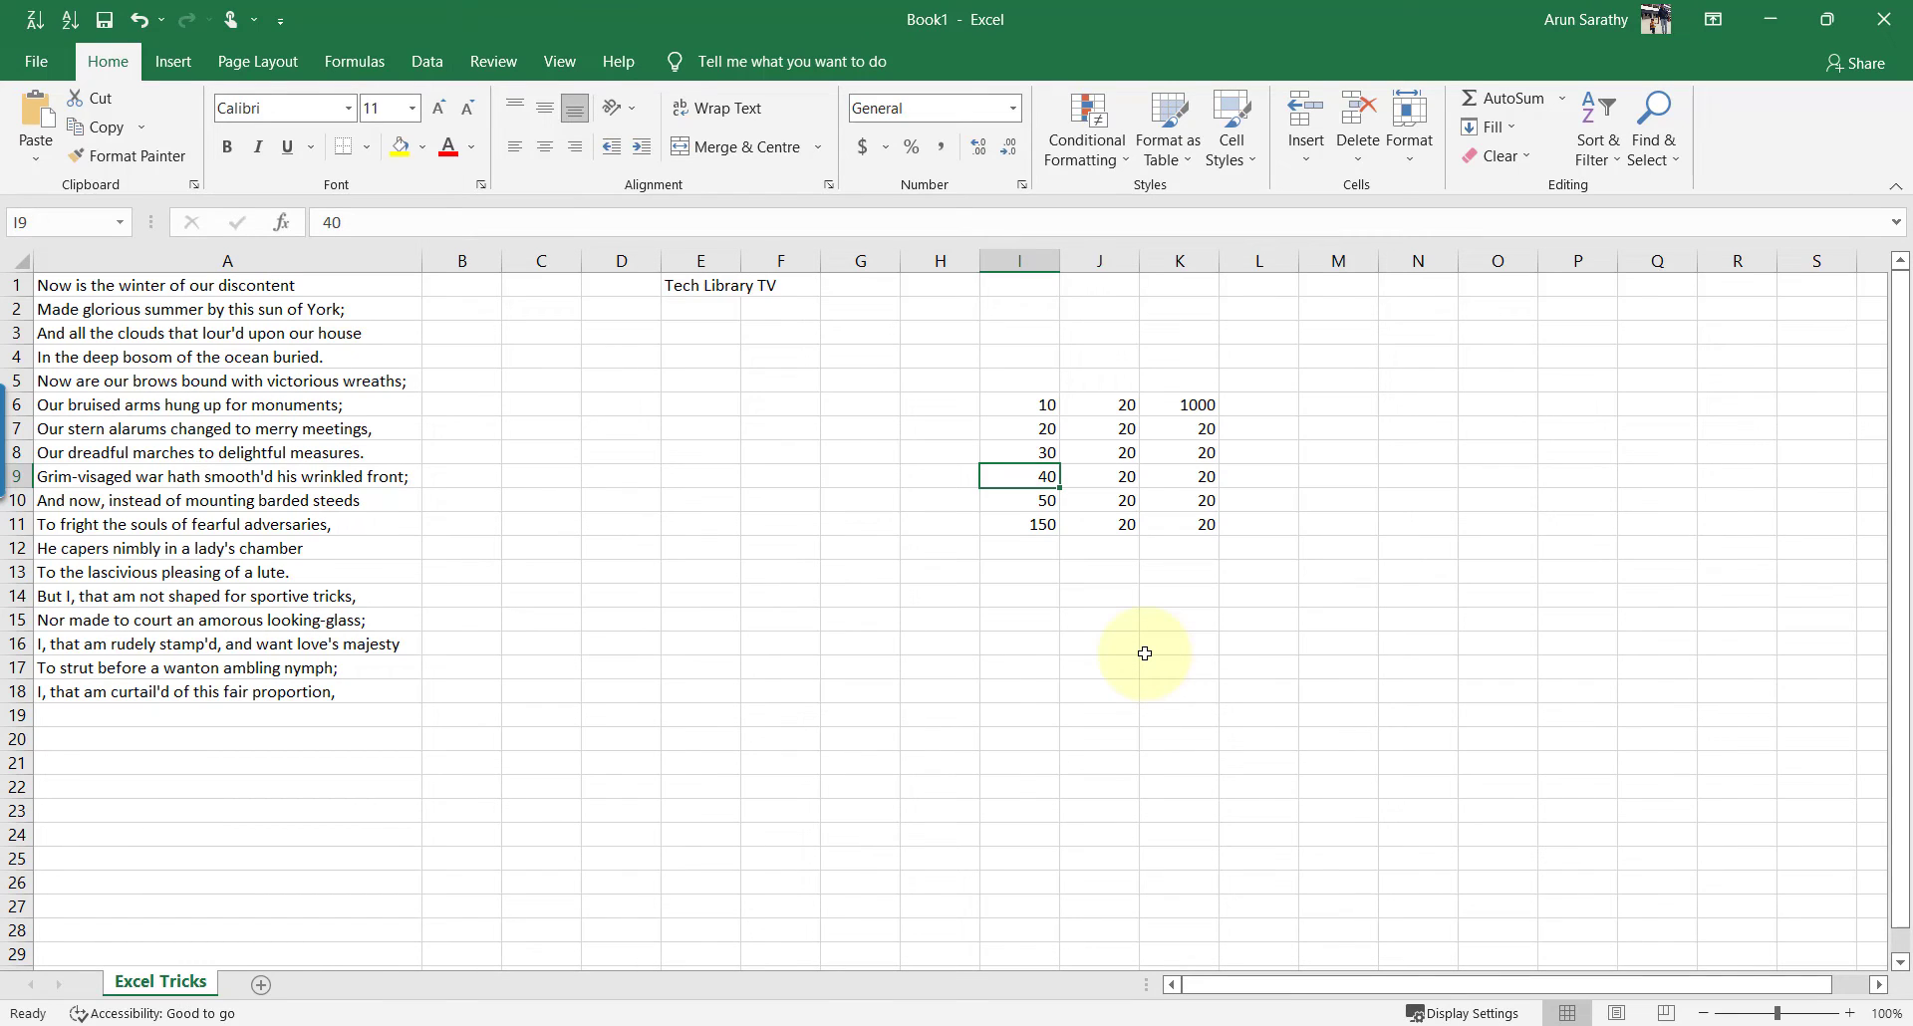
{"action": "key", "text": "End"}
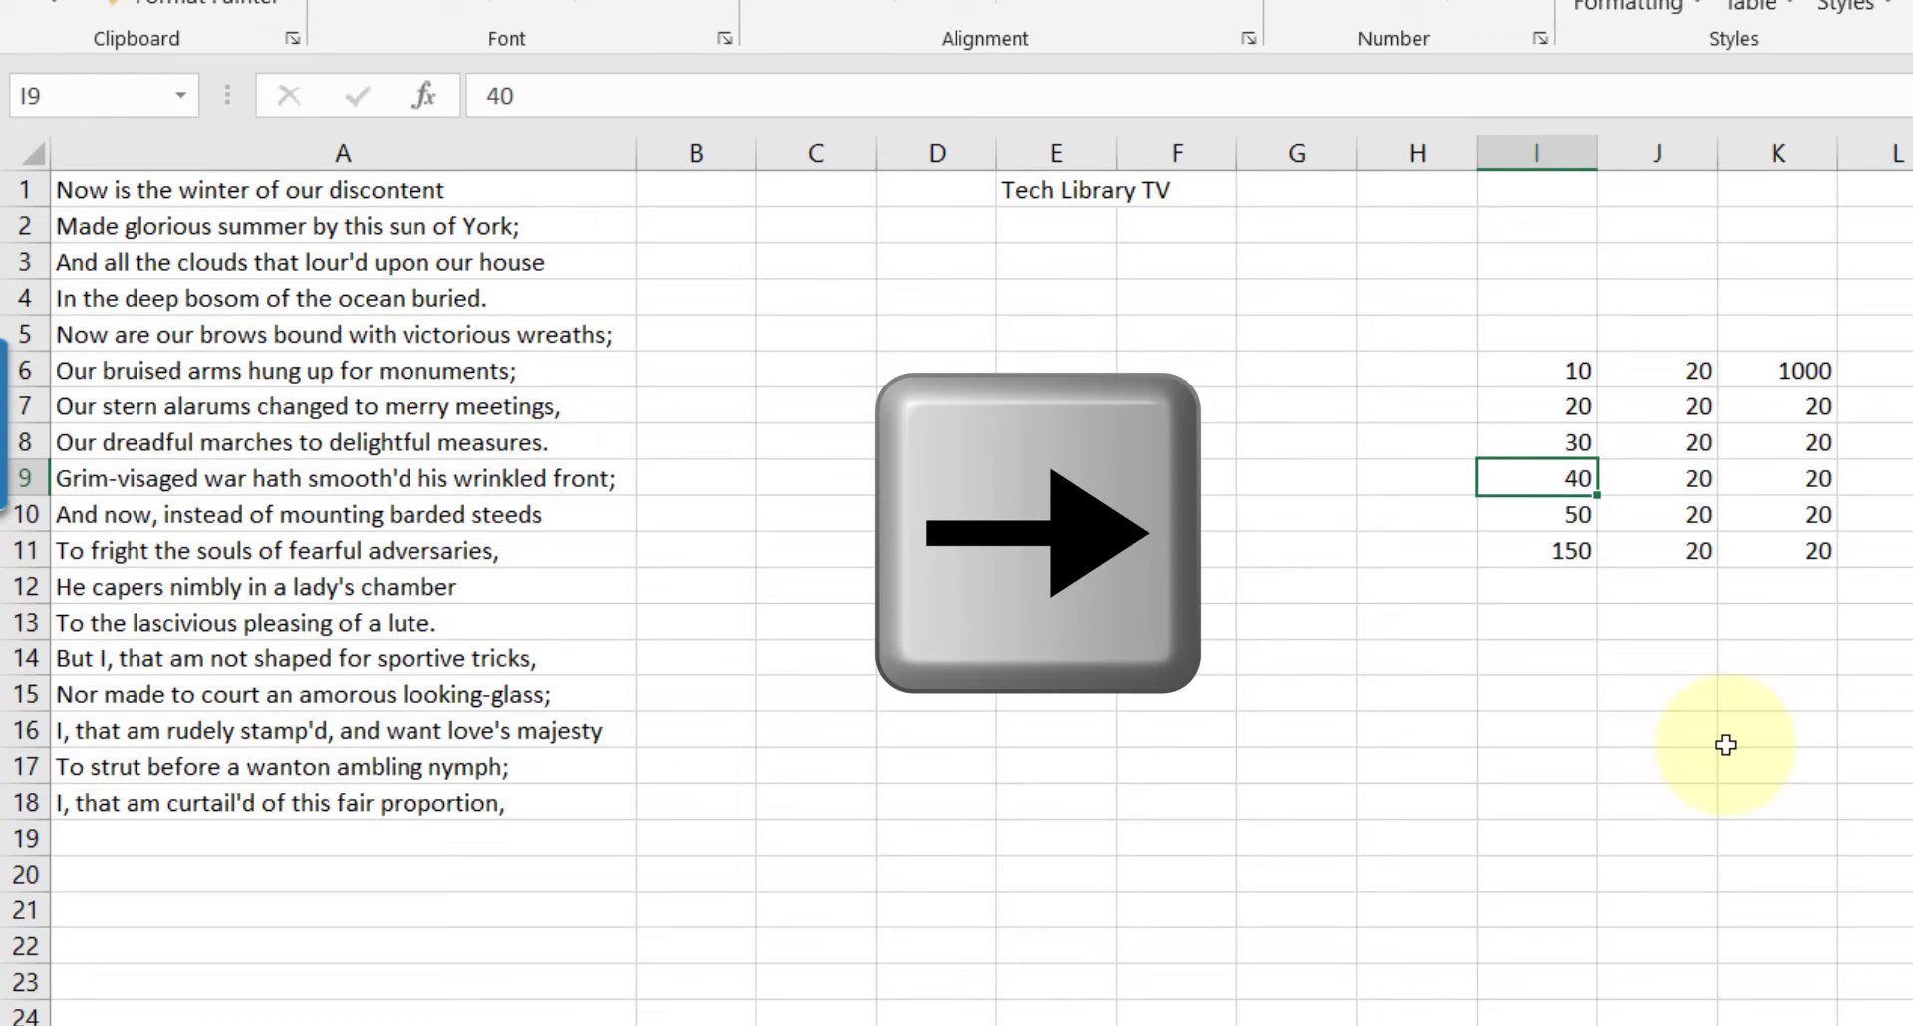
{"action": "key", "text": "End"}
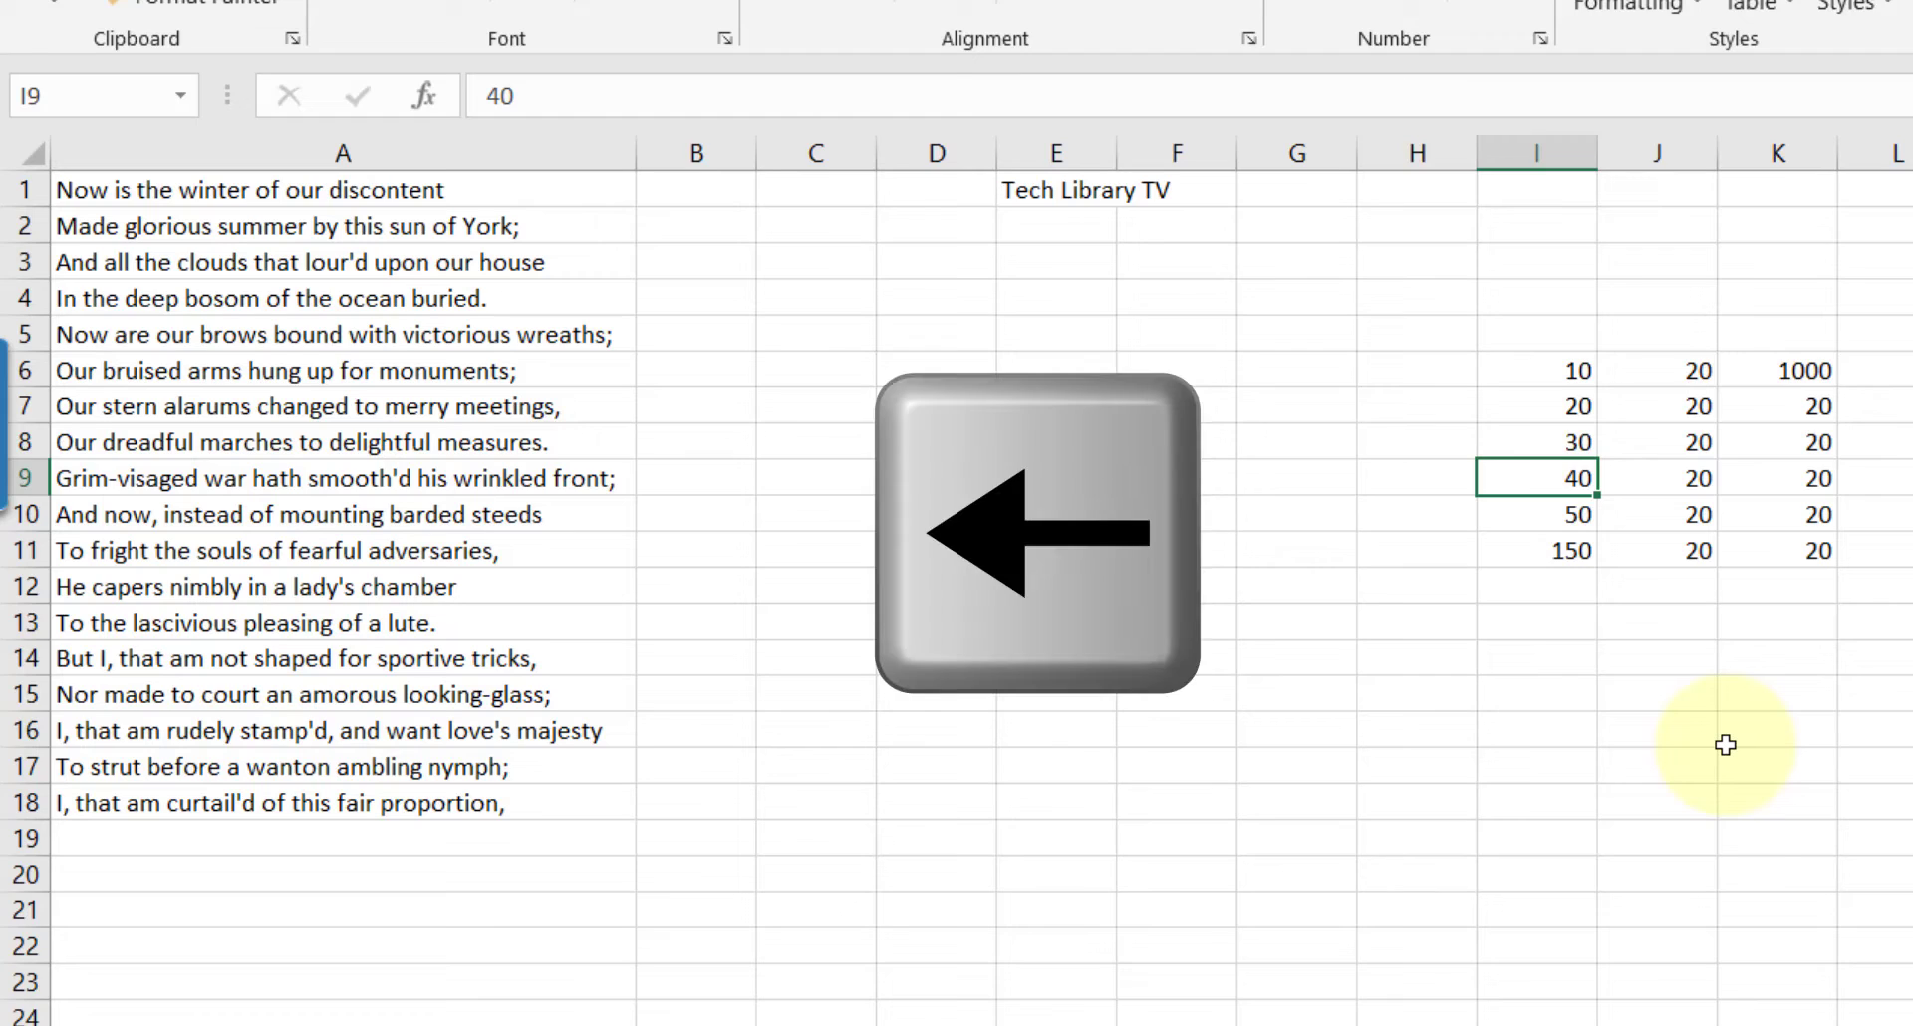
{"action": "key", "text": "Left"}
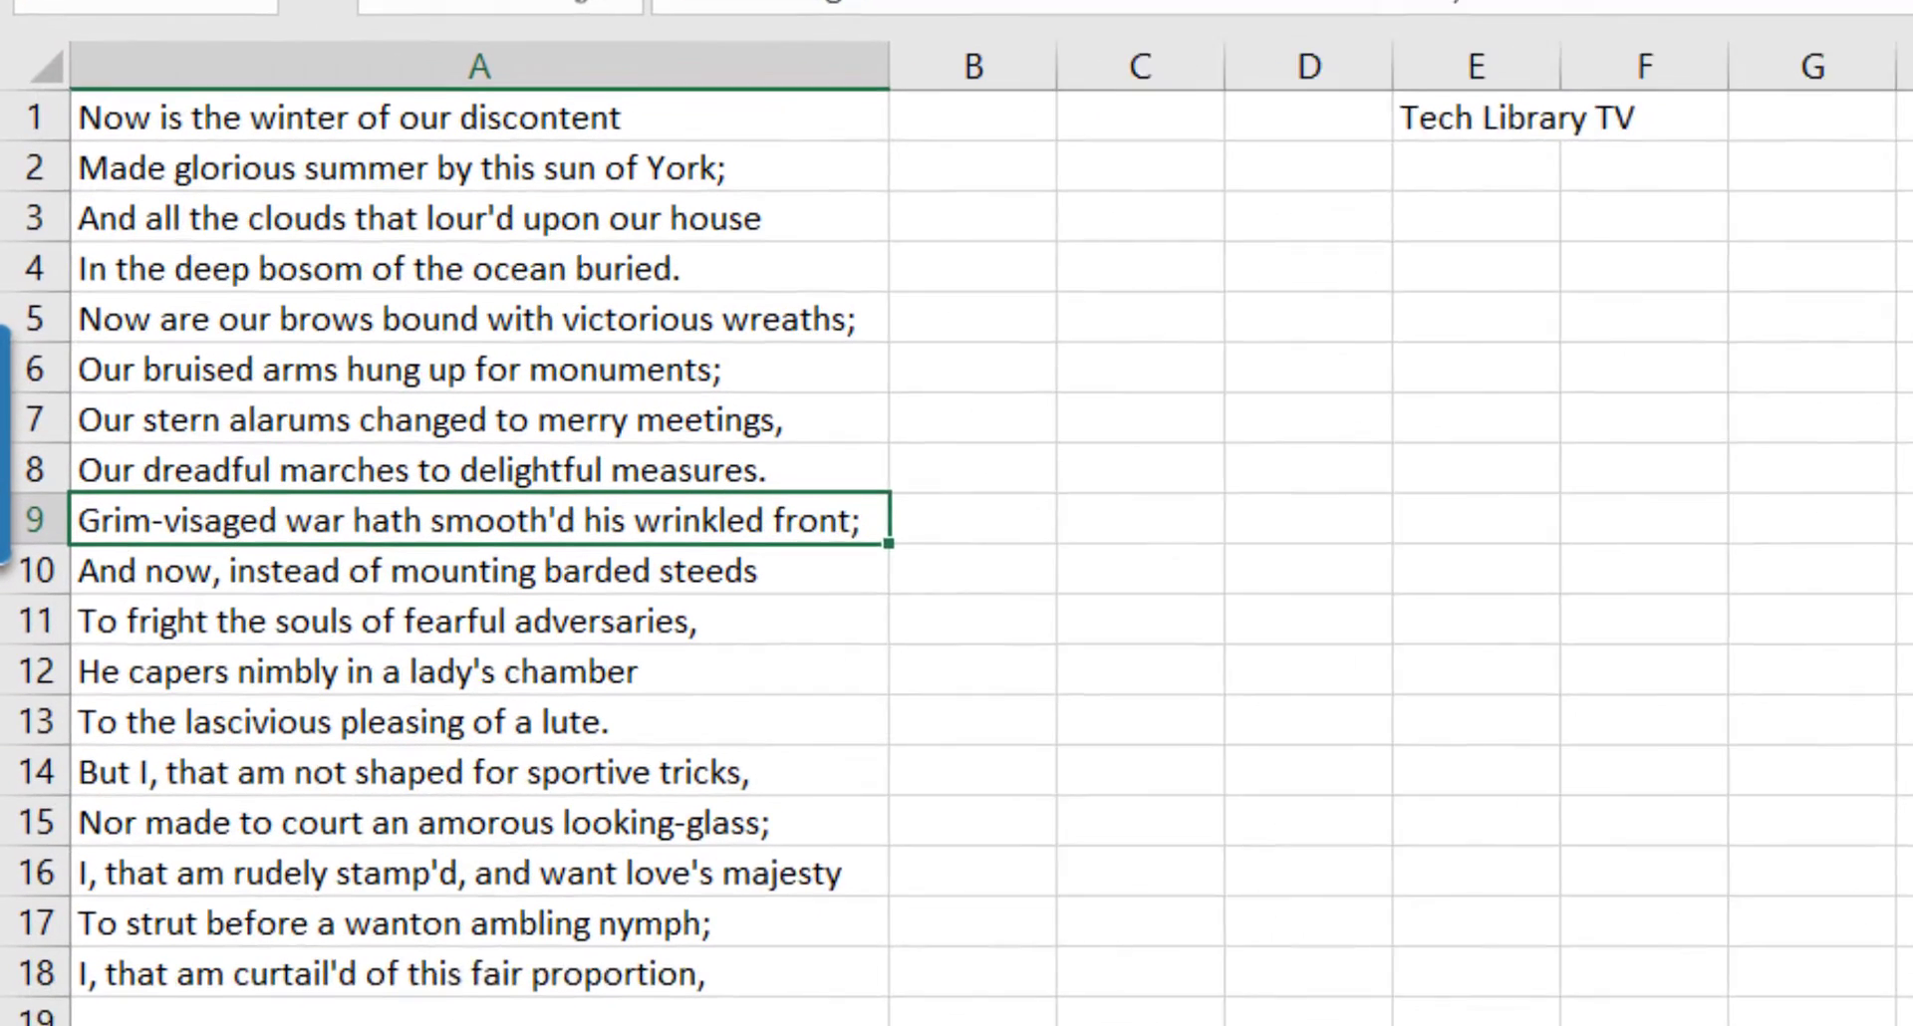
{"action": "key", "text": "End"}
{"action": "key", "text": "Up"}
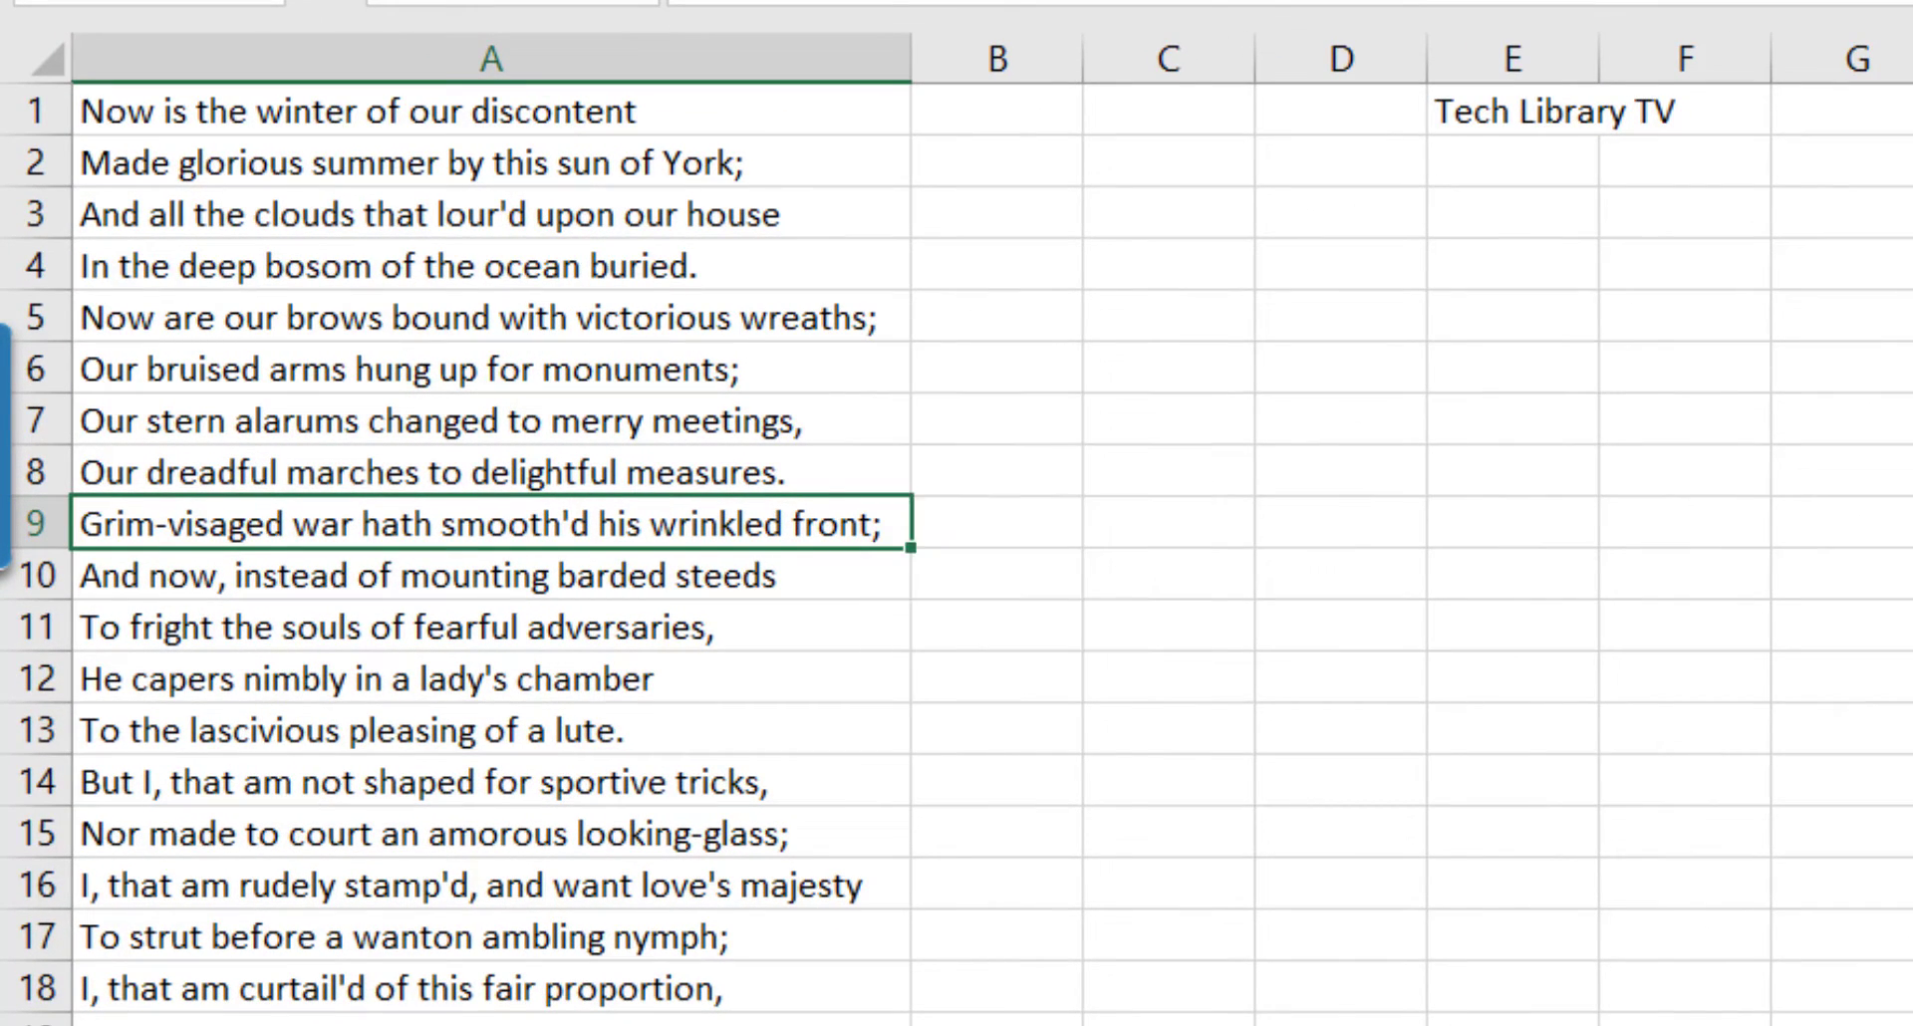
Step: Jump to the first and last entries of column A, and along the last entry's row to the sheet's final column
{"action": "key", "text": "End"}
{"action": "key", "text": "Up"}
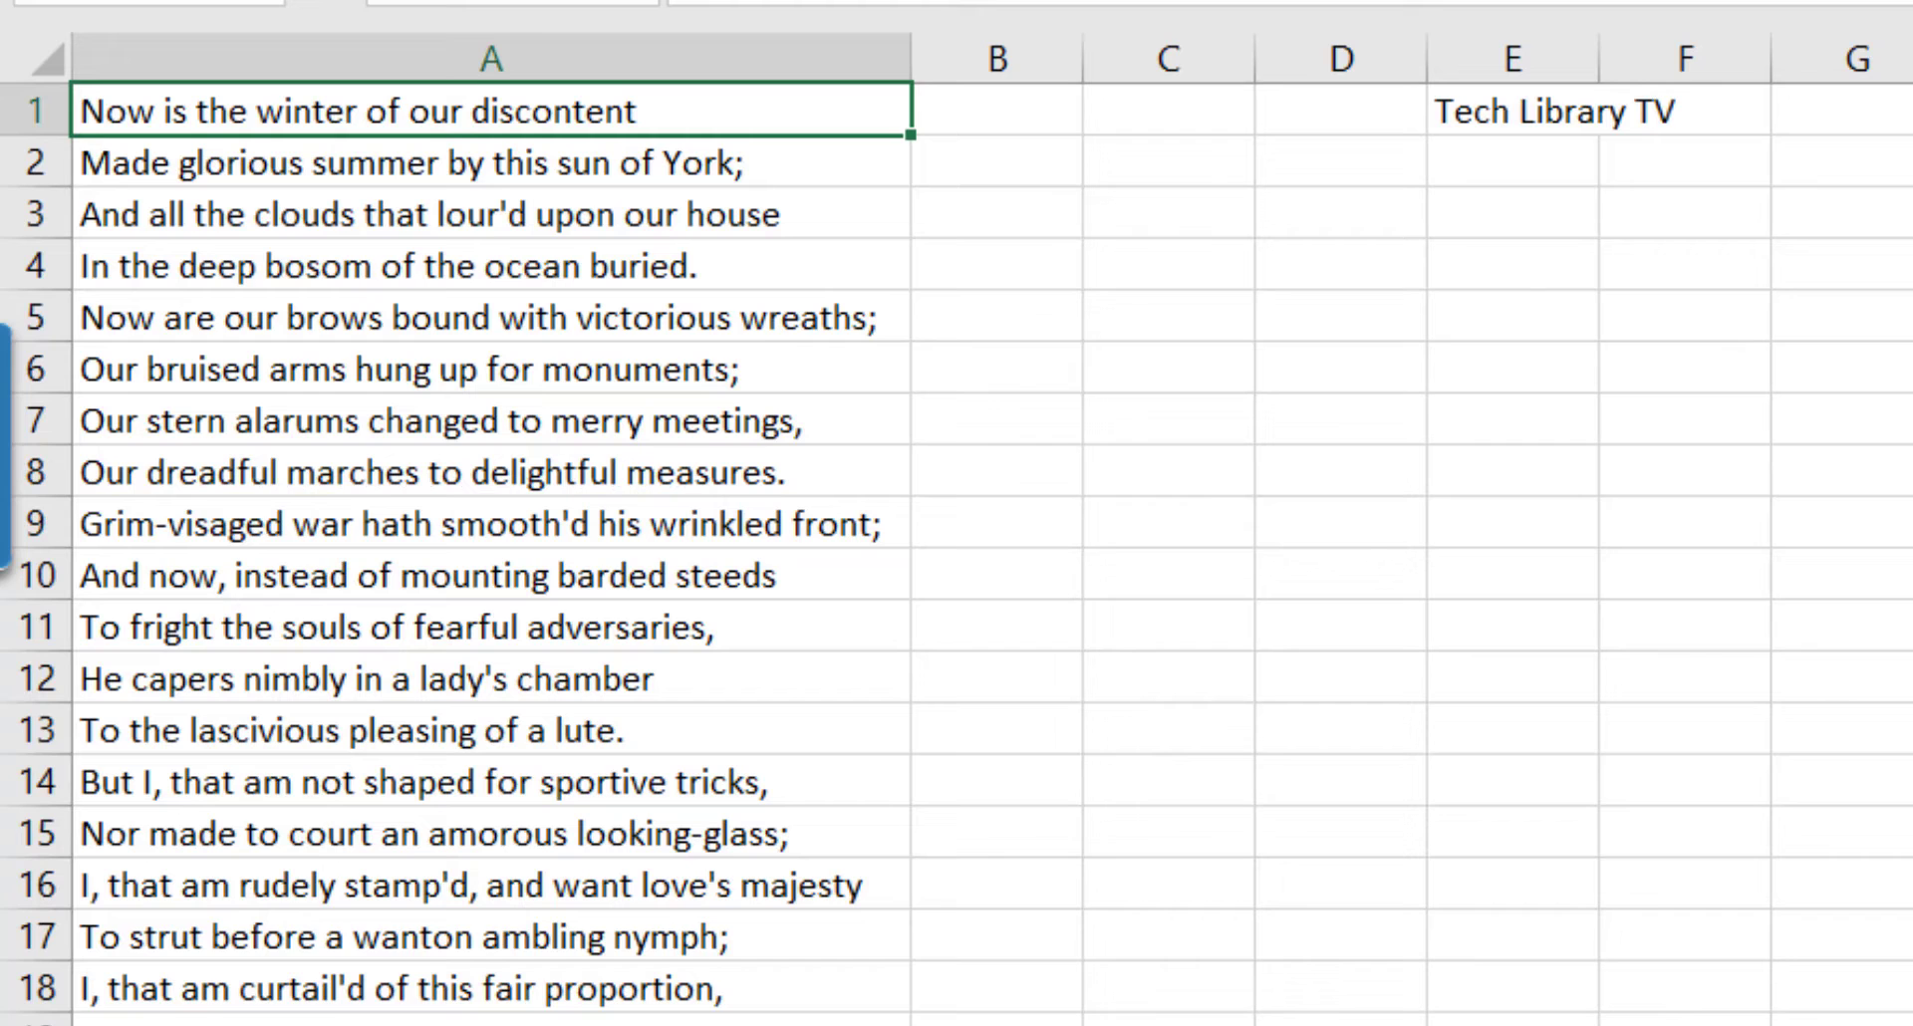
{"action": "key", "text": "End"}
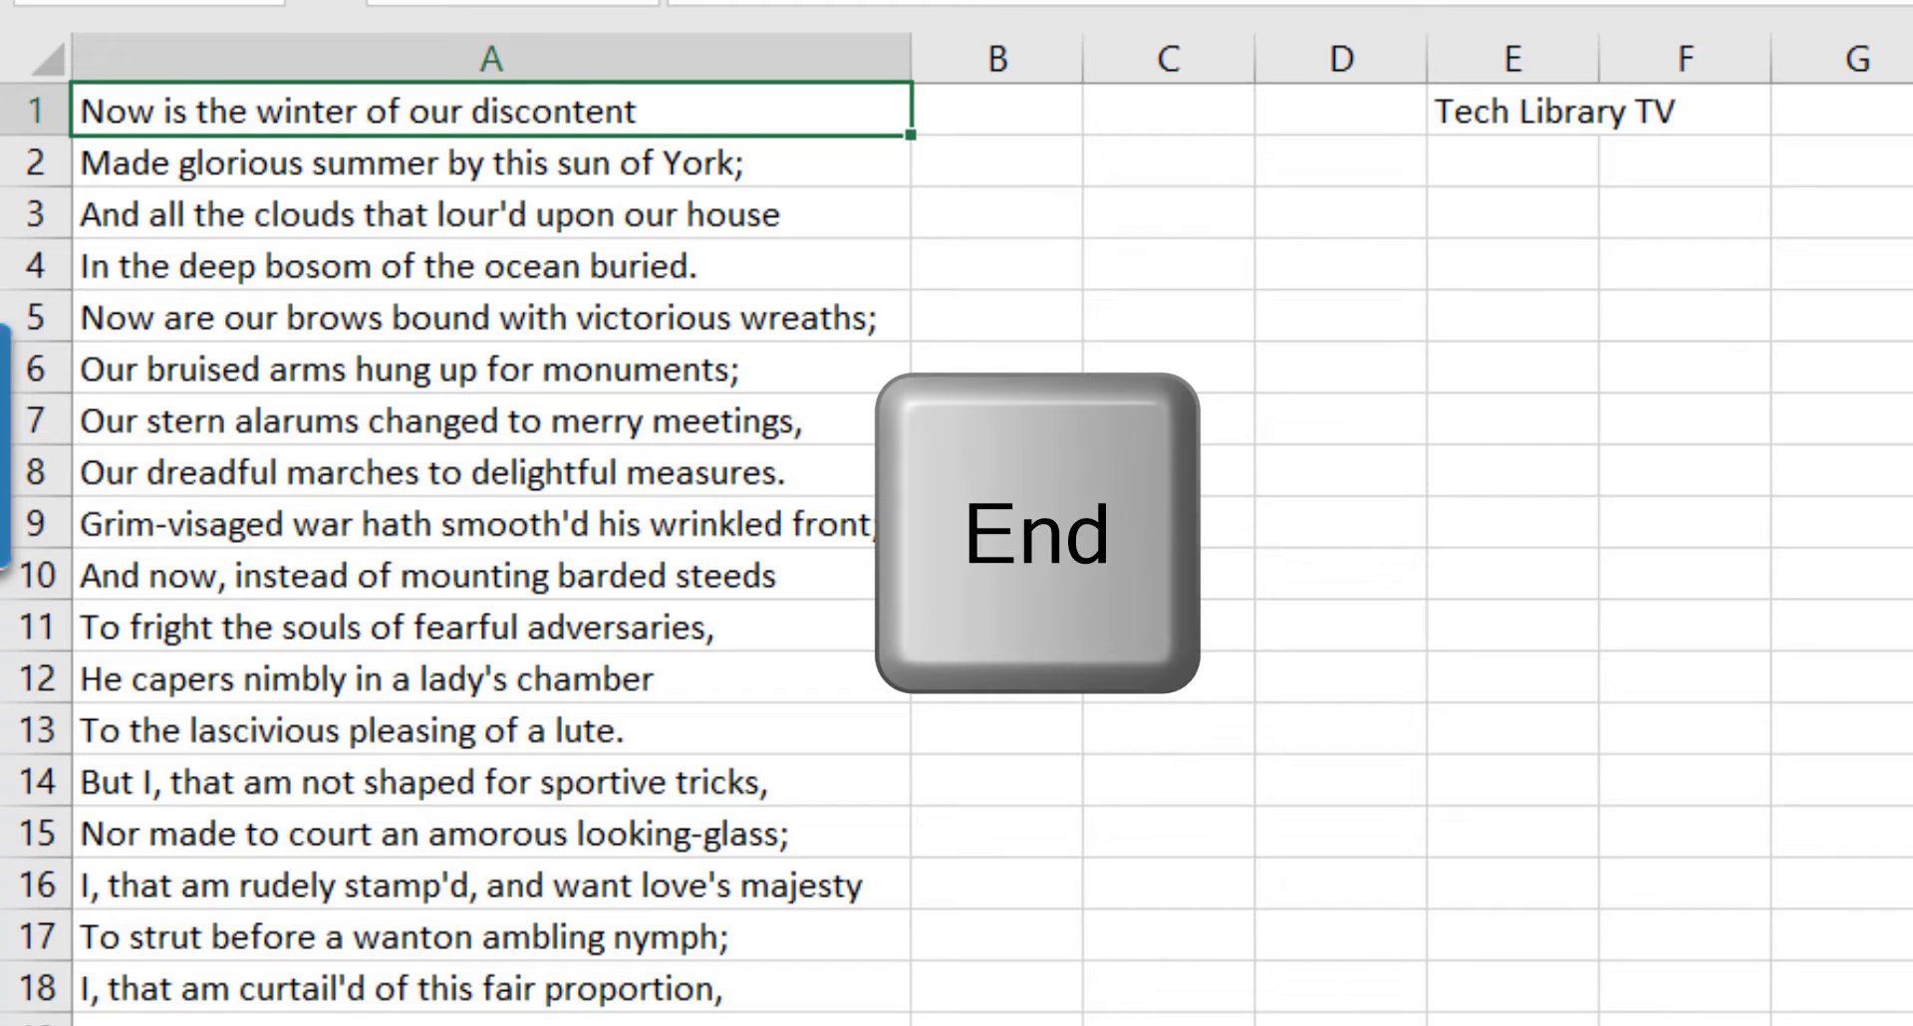
{"action": "key", "text": "Down"}
{"action": "key", "text": "End"}
{"action": "key", "text": "Right"}
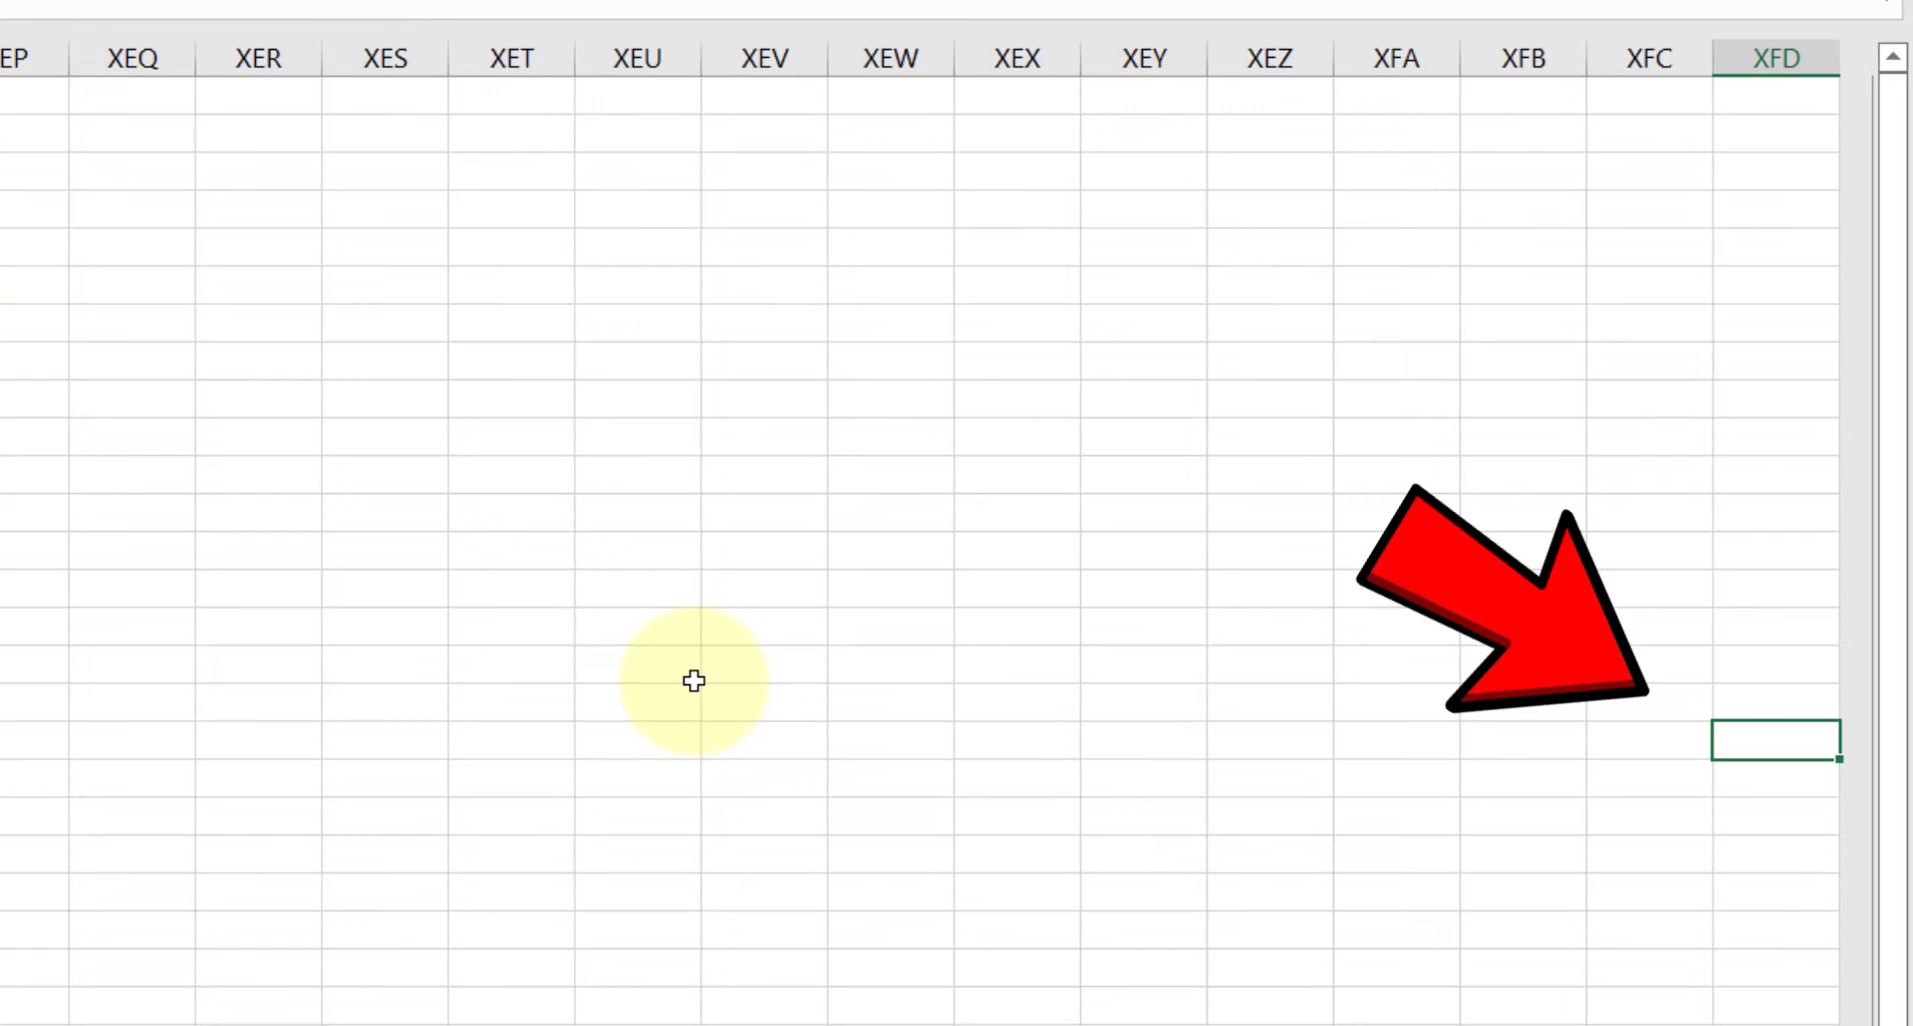
Step: Select the entire row 1 from cell A1, and the entire column A from cell A2
{"action": "key", "text": "ctrl+Home"}
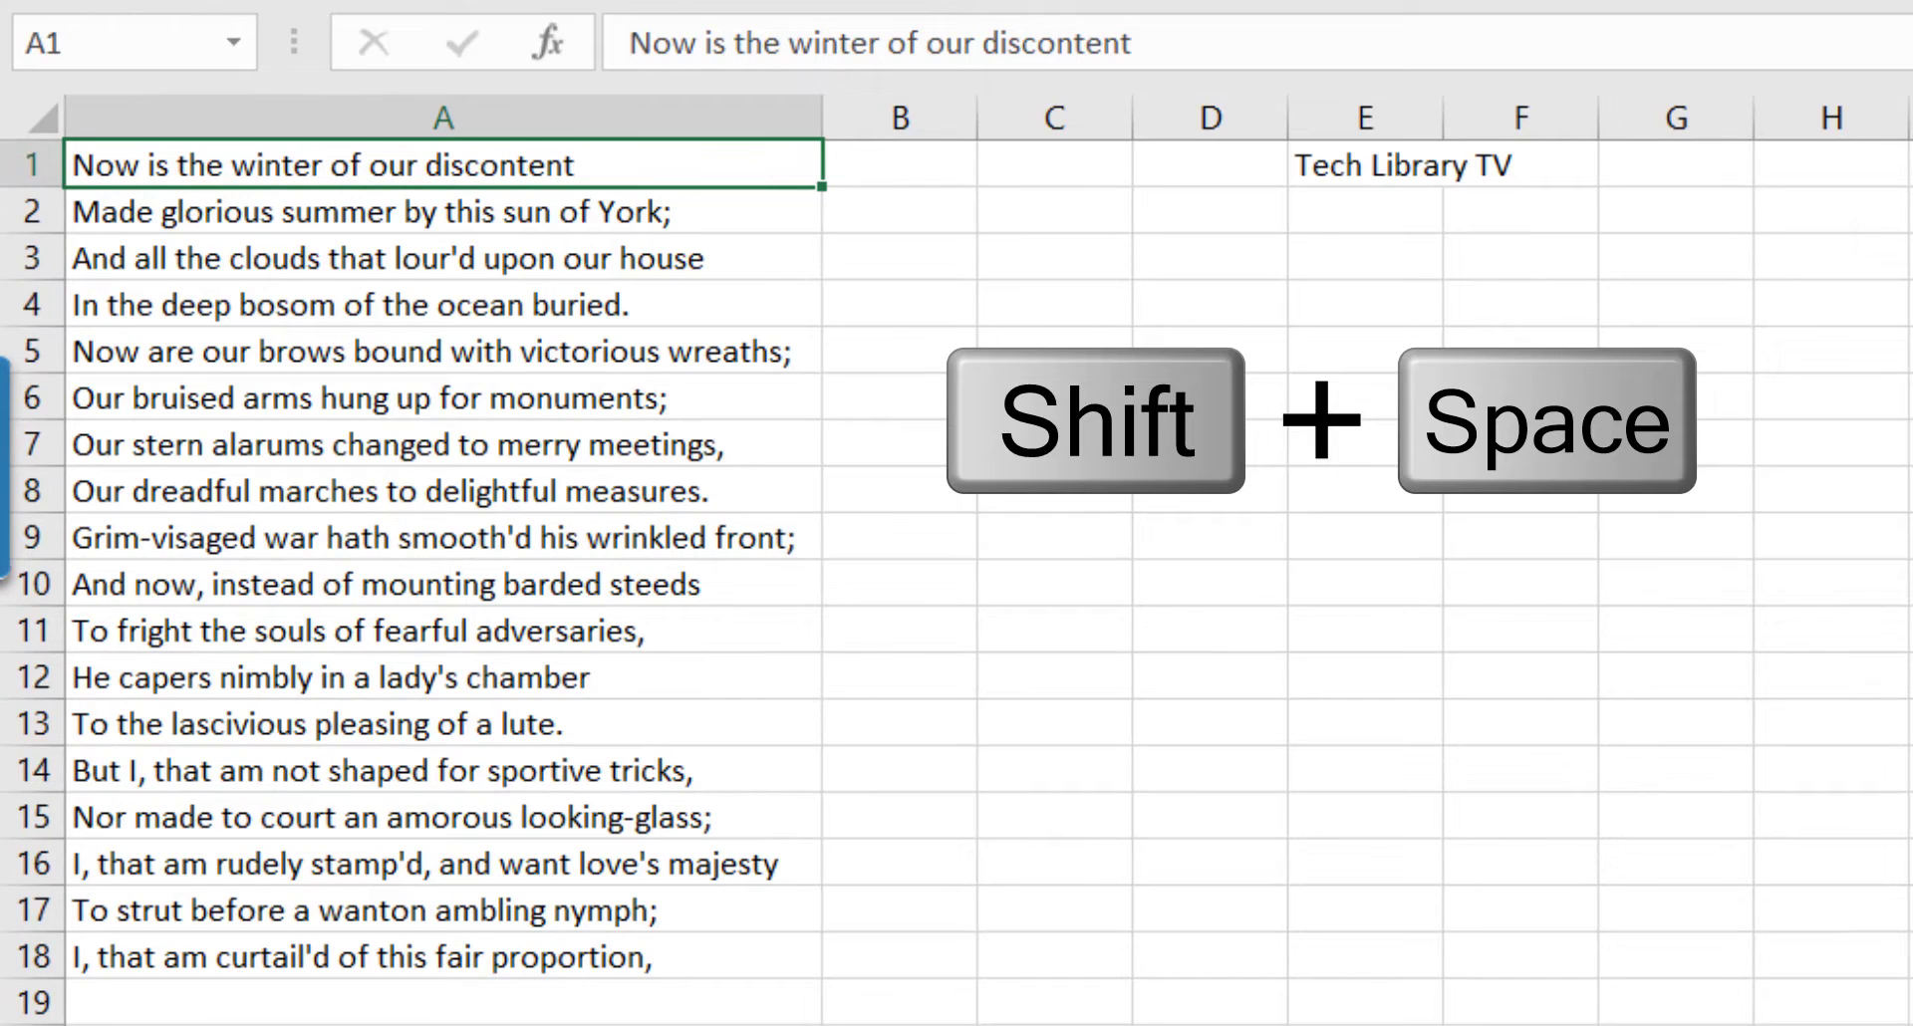
{"action": "key", "text": "shift+space"}
{"action": "key", "text": "Down"}
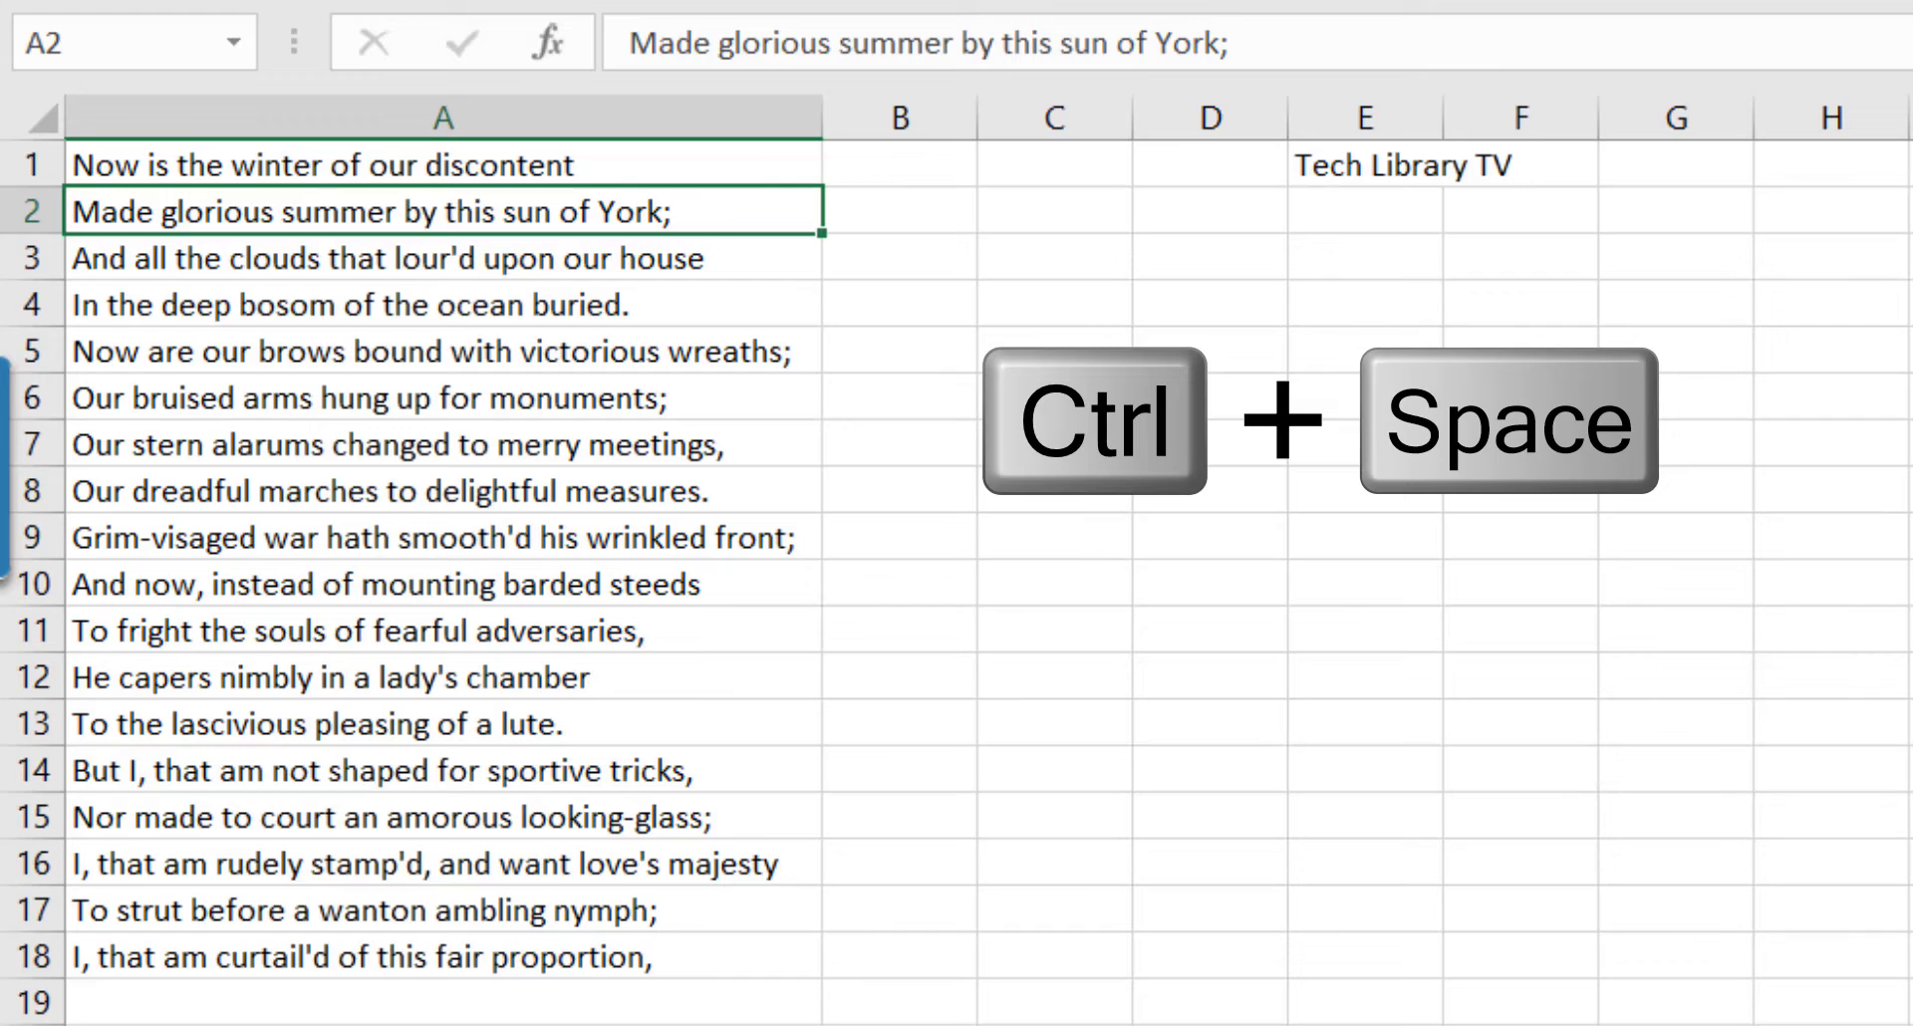
{"action": "key", "text": "ctrl+space"}
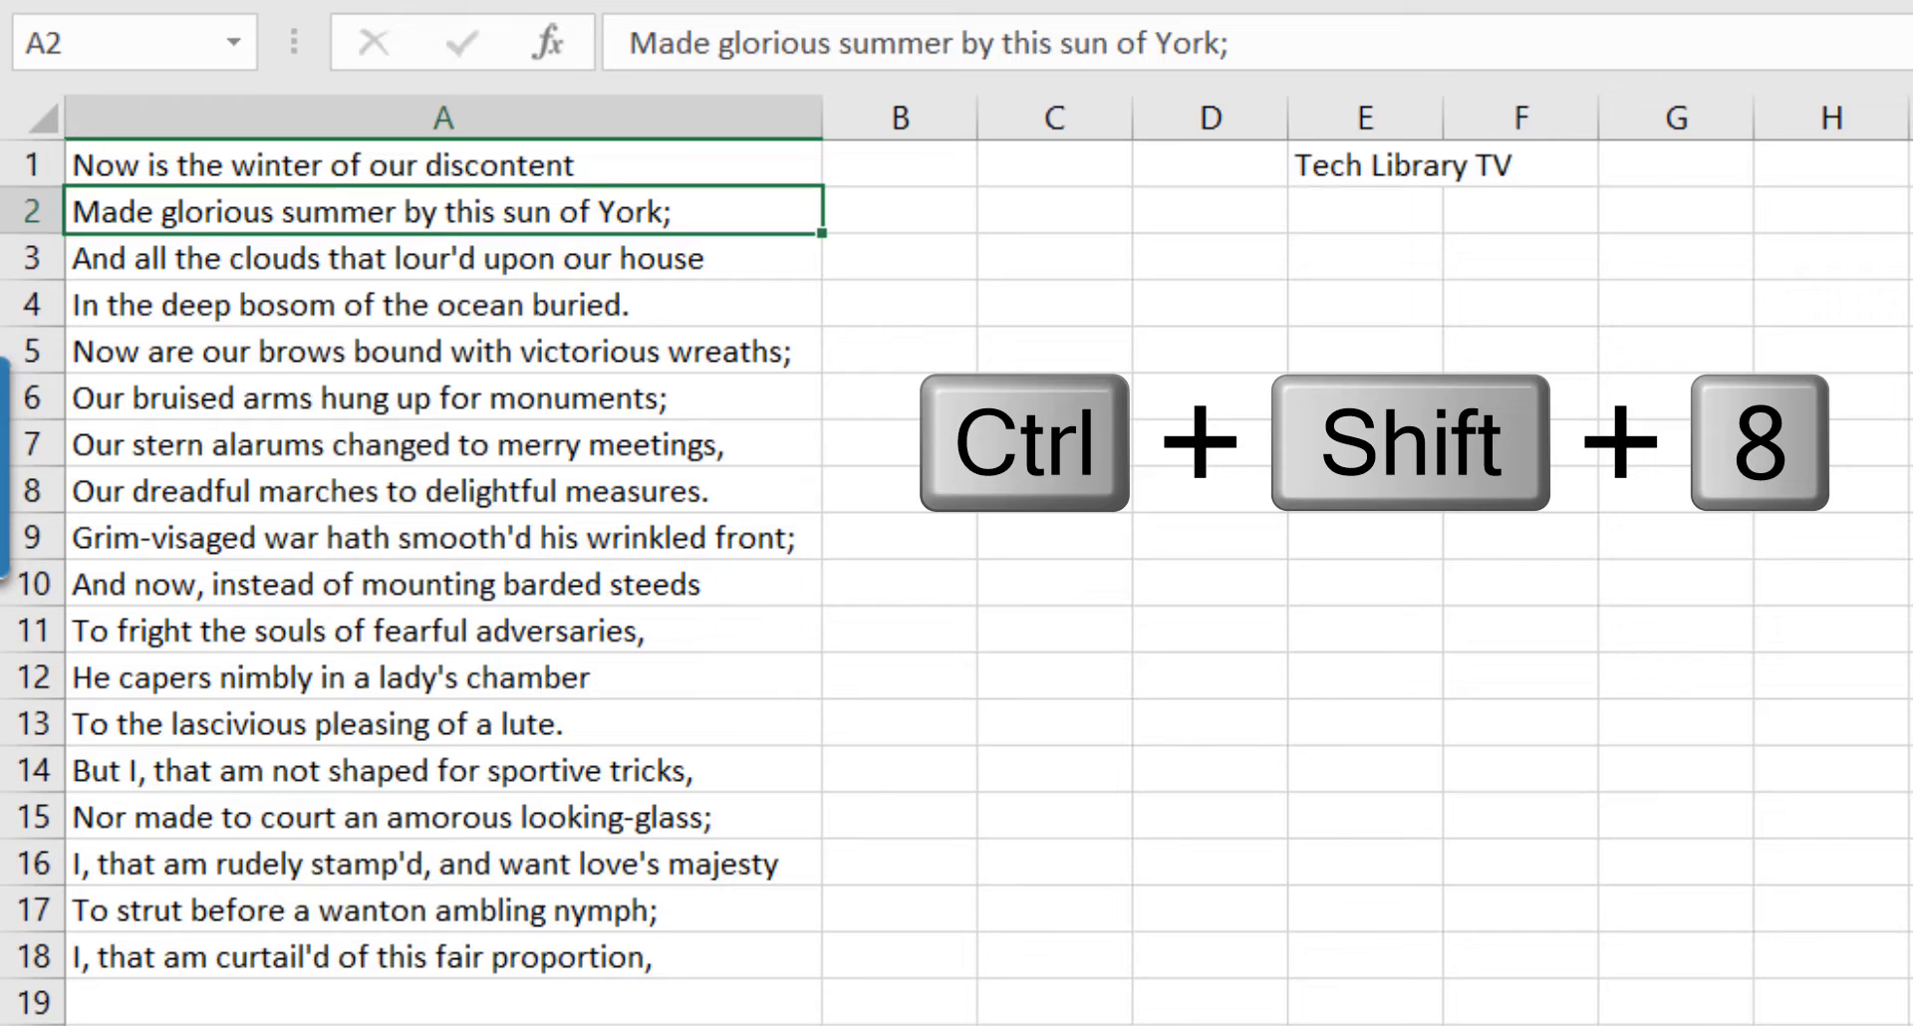
Step: Select the whole contiguous text block in column A, and the whole block of numbers starting from cell I6
{"action": "key", "text": "ctrl+shift+8"}
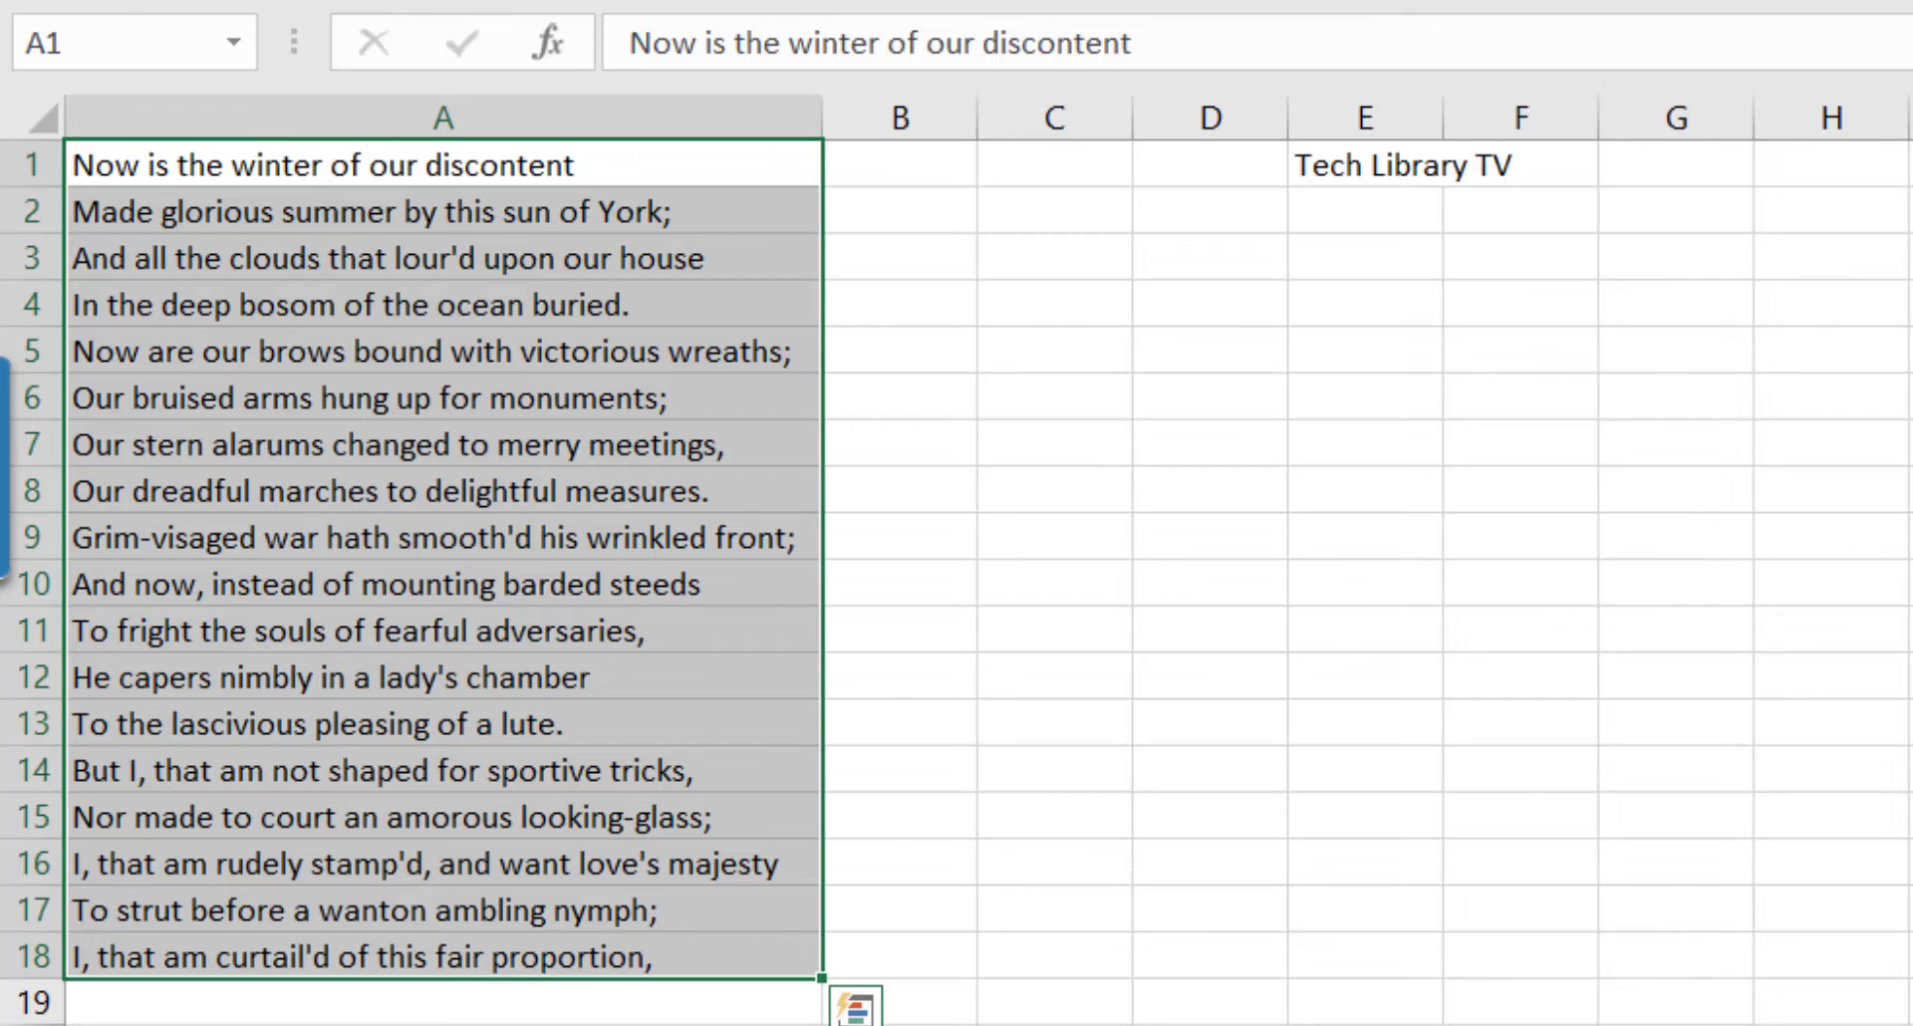
{"action": "key", "text": "Right"}
{"action": "key", "text": "Right"}
{"action": "key", "text": "Right"}
{"action": "key", "text": "Right"}
{"action": "key", "text": "Down"}
{"action": "key", "text": "Down"}
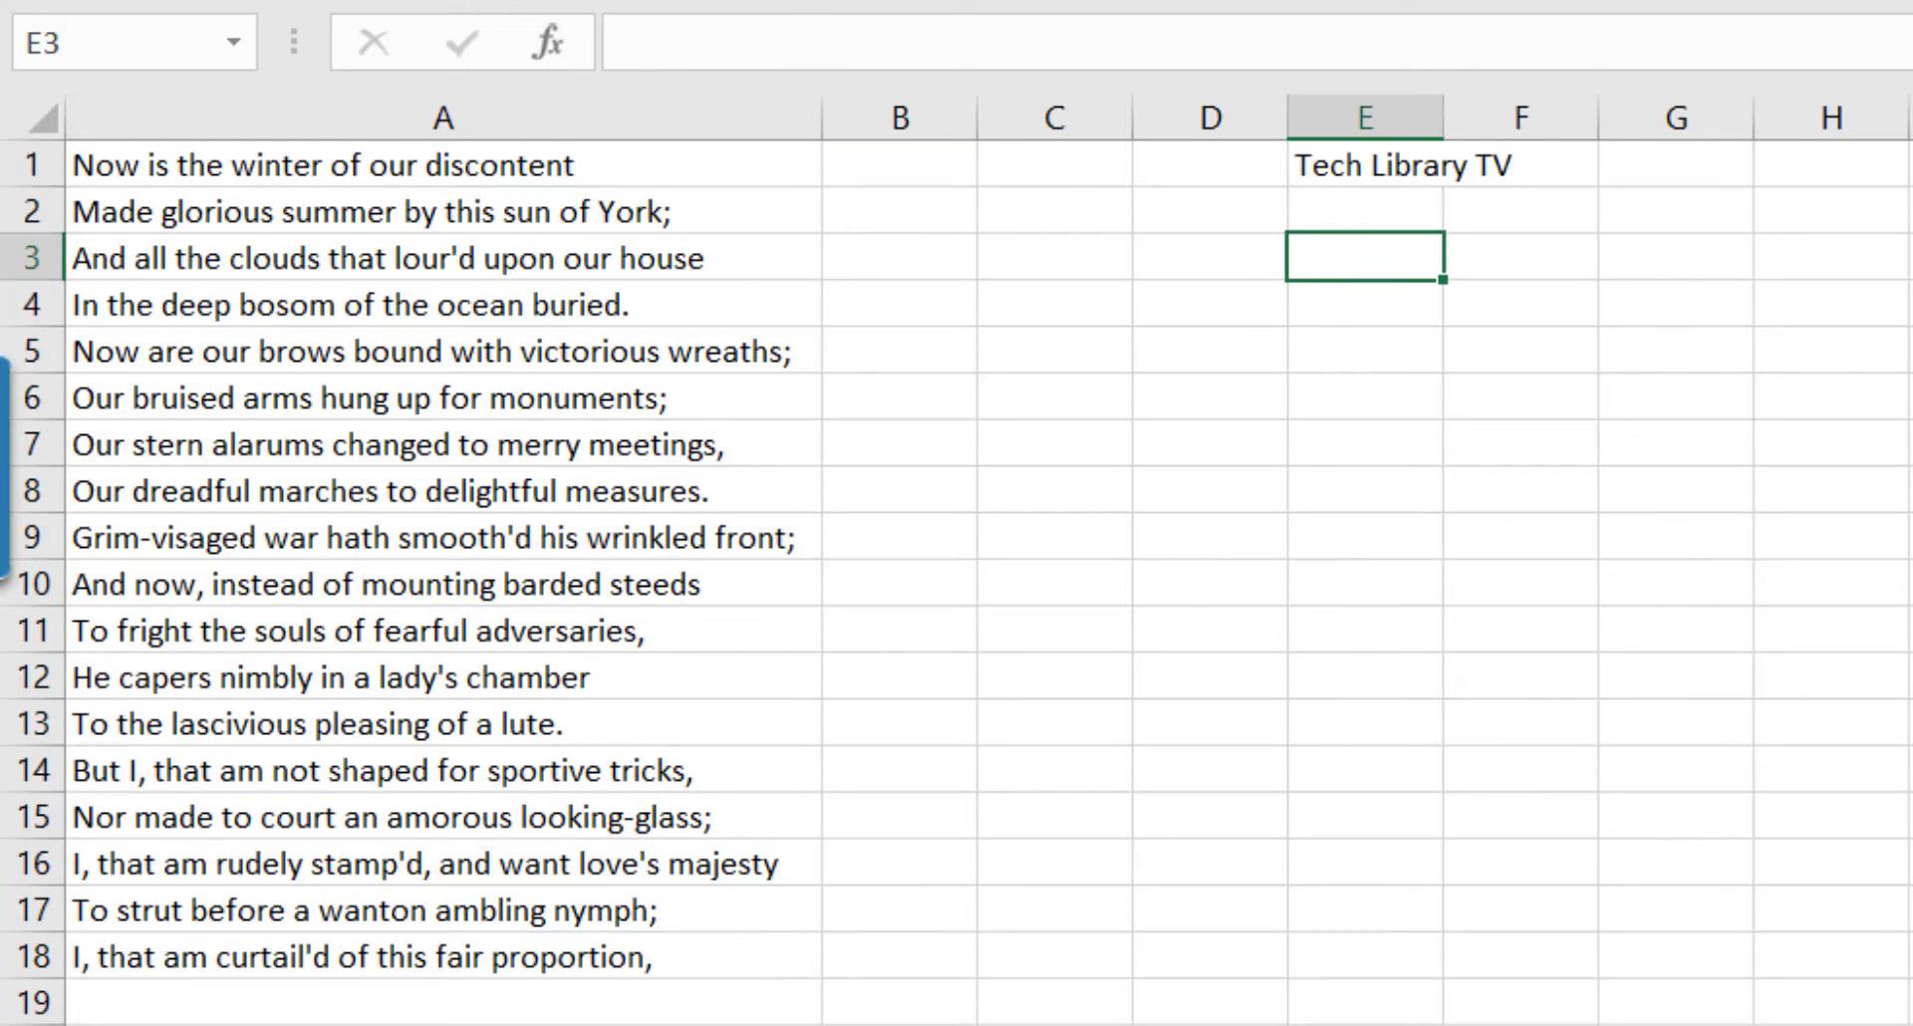
{"action": "key", "text": "Down"}
{"action": "key", "text": "Down"}
{"action": "key", "text": "Right"}
{"action": "key", "text": "Right"}
{"action": "key", "text": "Right"}
{"action": "key", "text": "Right"}
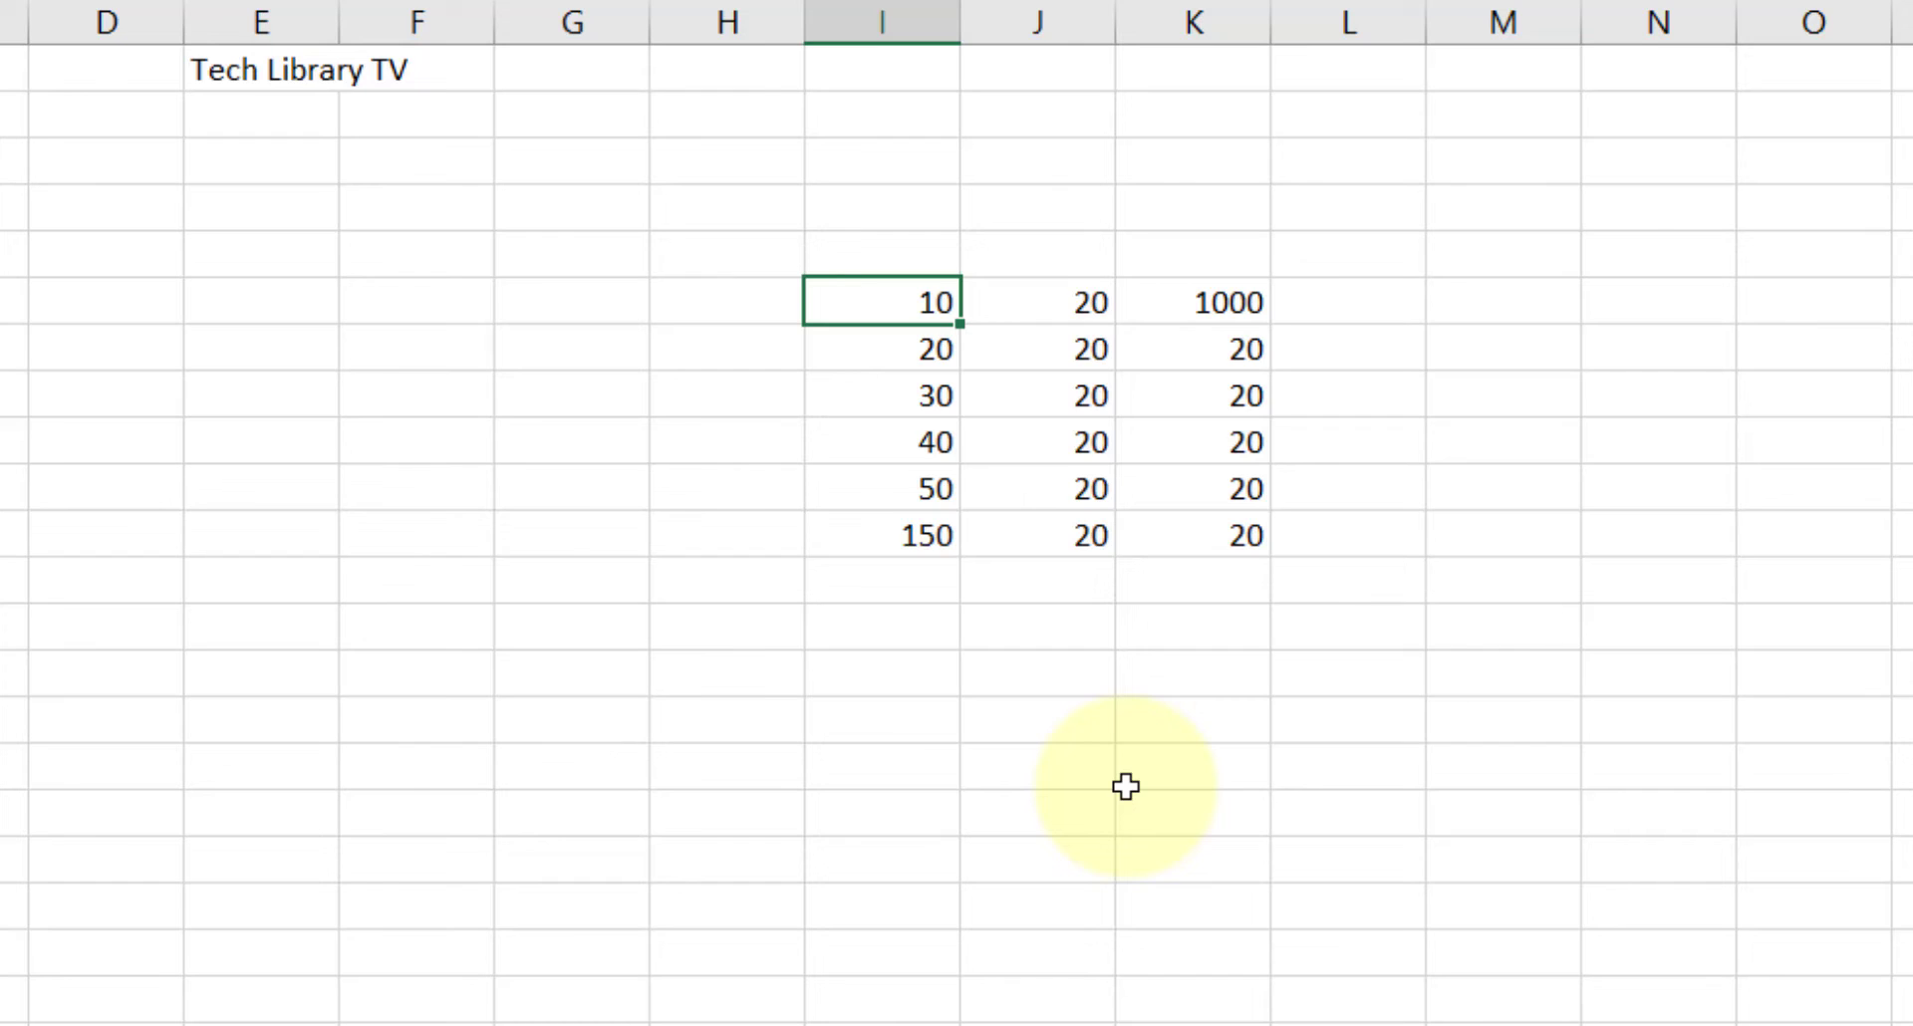
{"action": "key", "text": "ctrl+shift+8"}
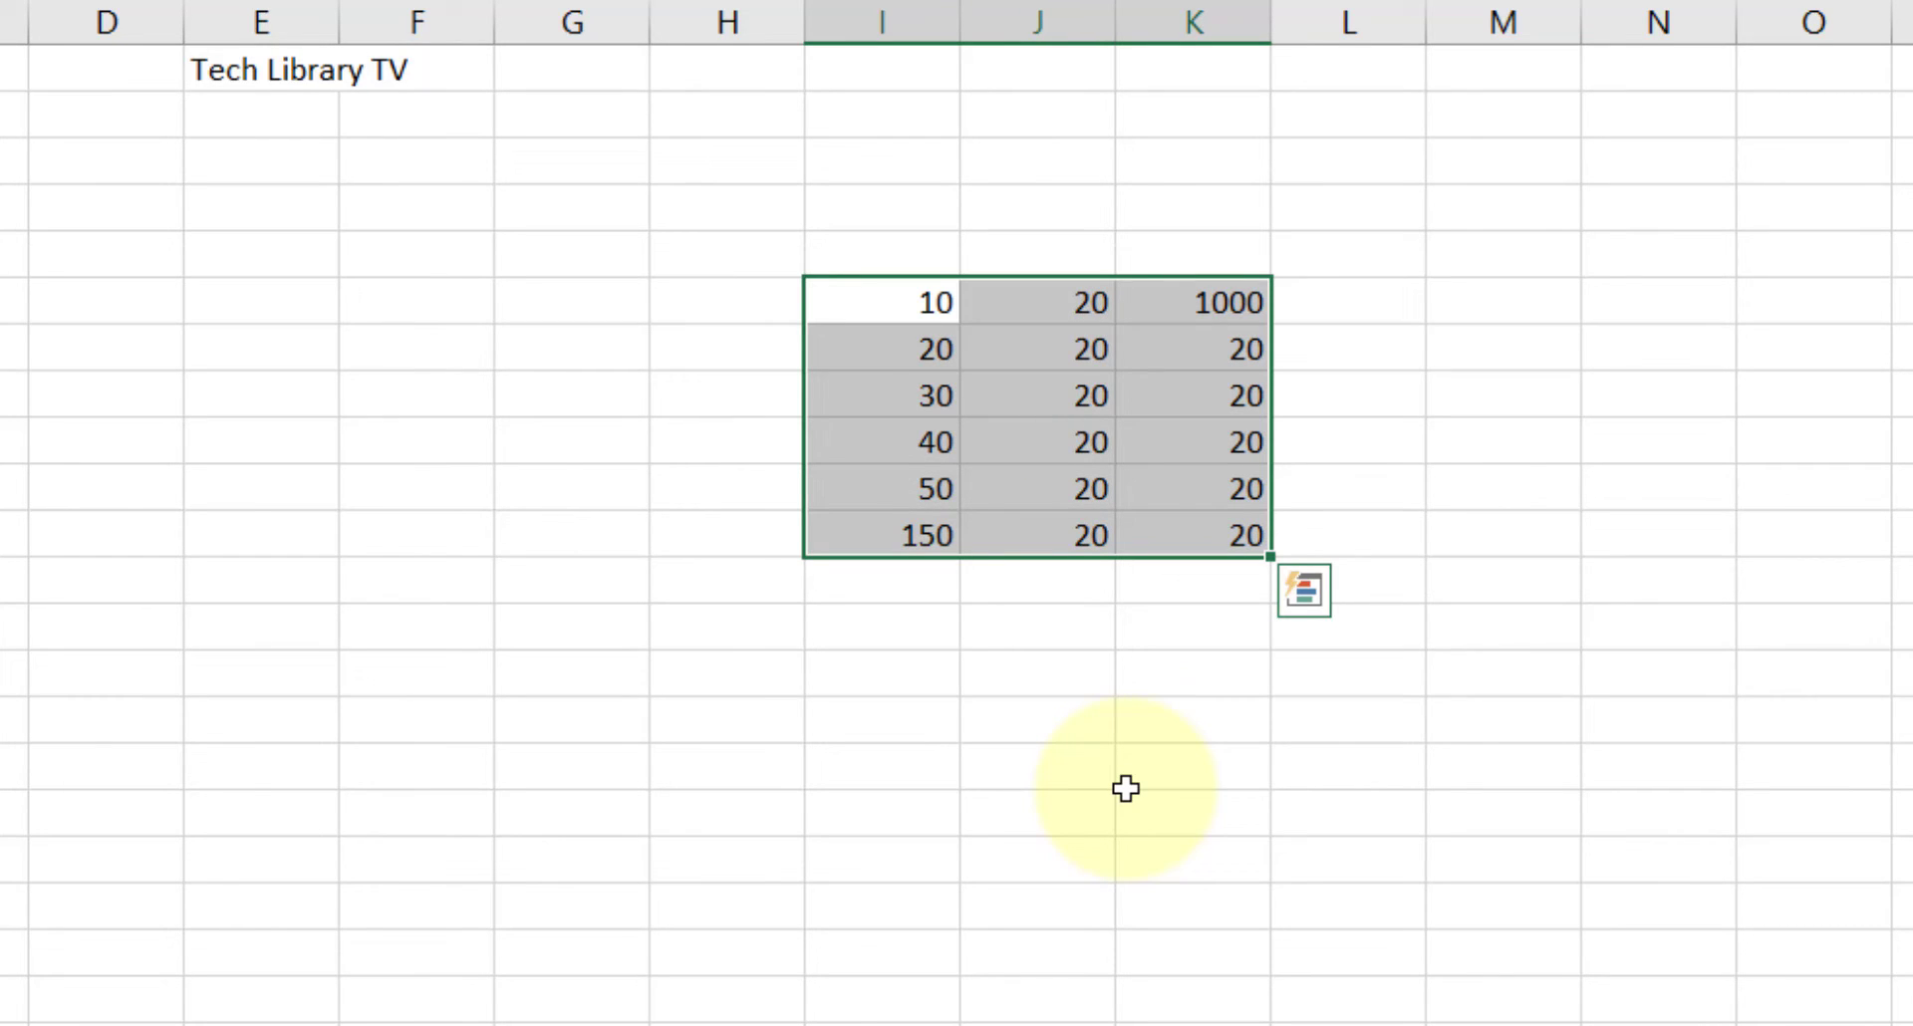
Step: Clear the contents of the selected number block I6:K11 and undo the deletion
{"action": "key", "text": "Delete"}
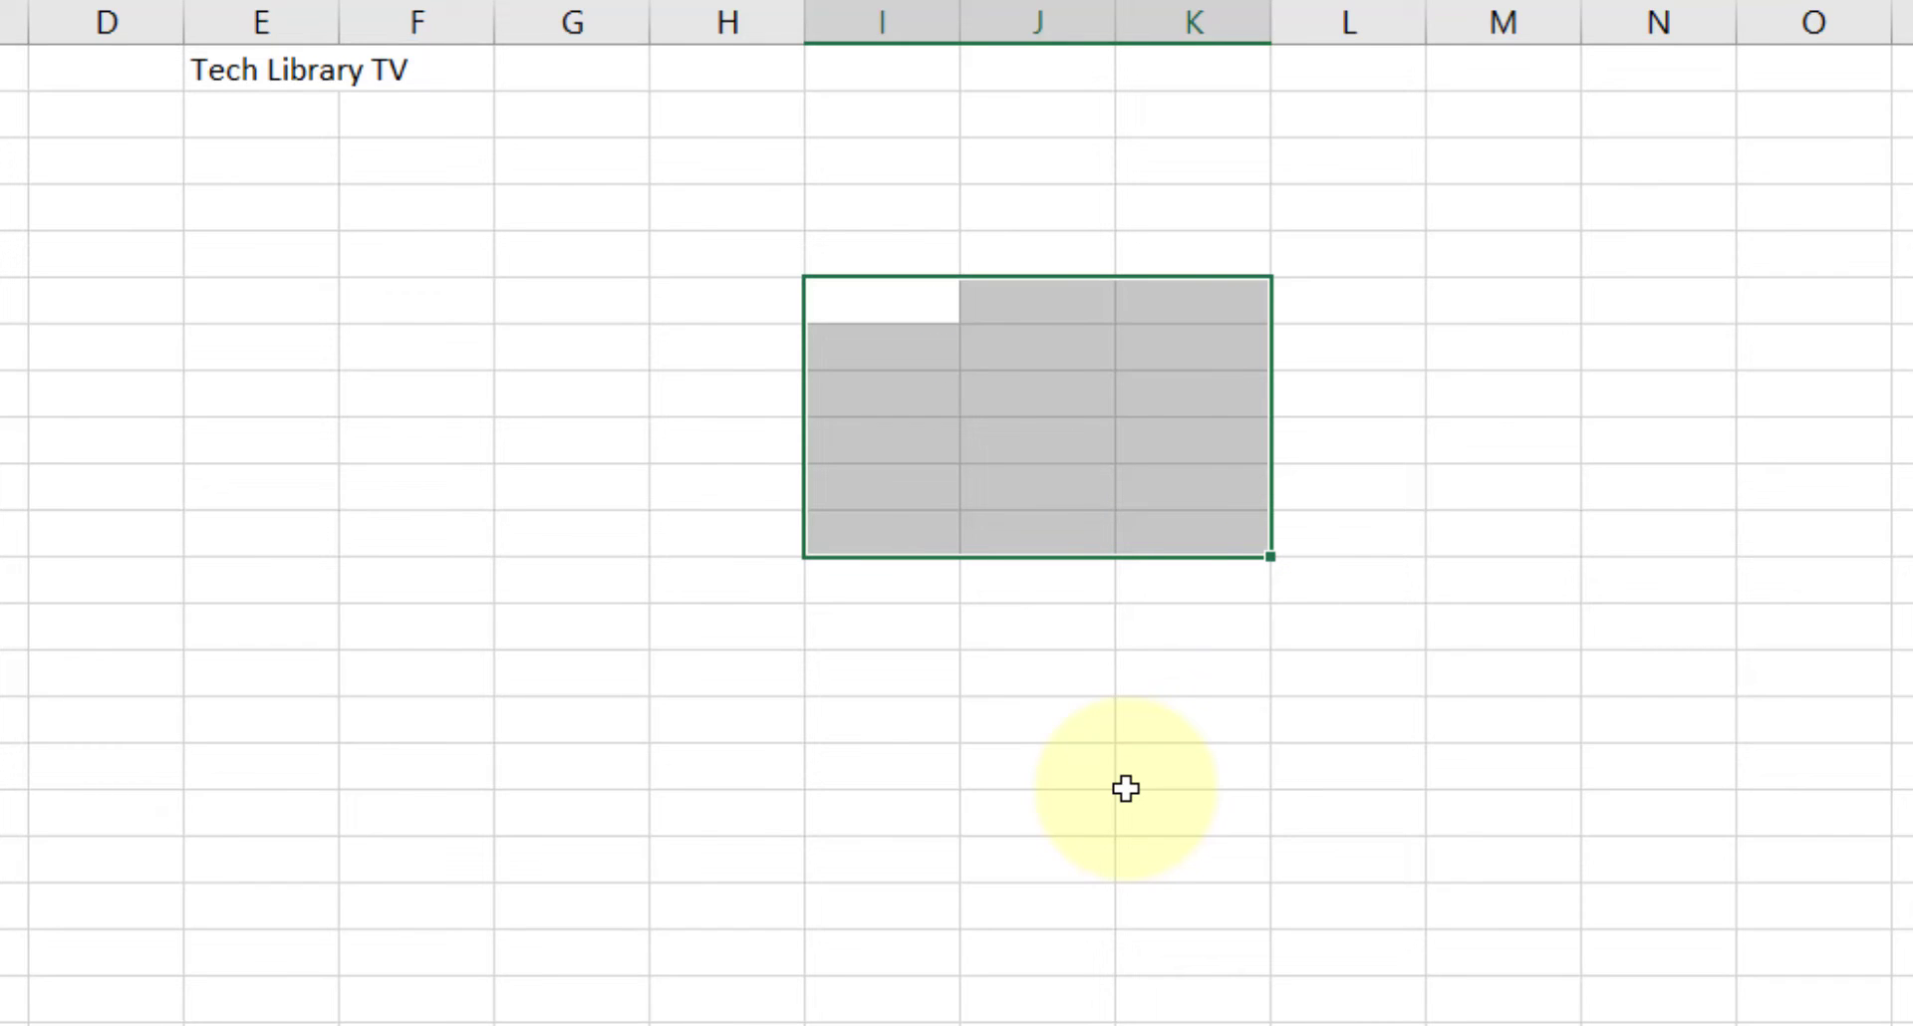
{"action": "key", "text": "ctrl+z"}
{"action": "key", "text": "Left"}
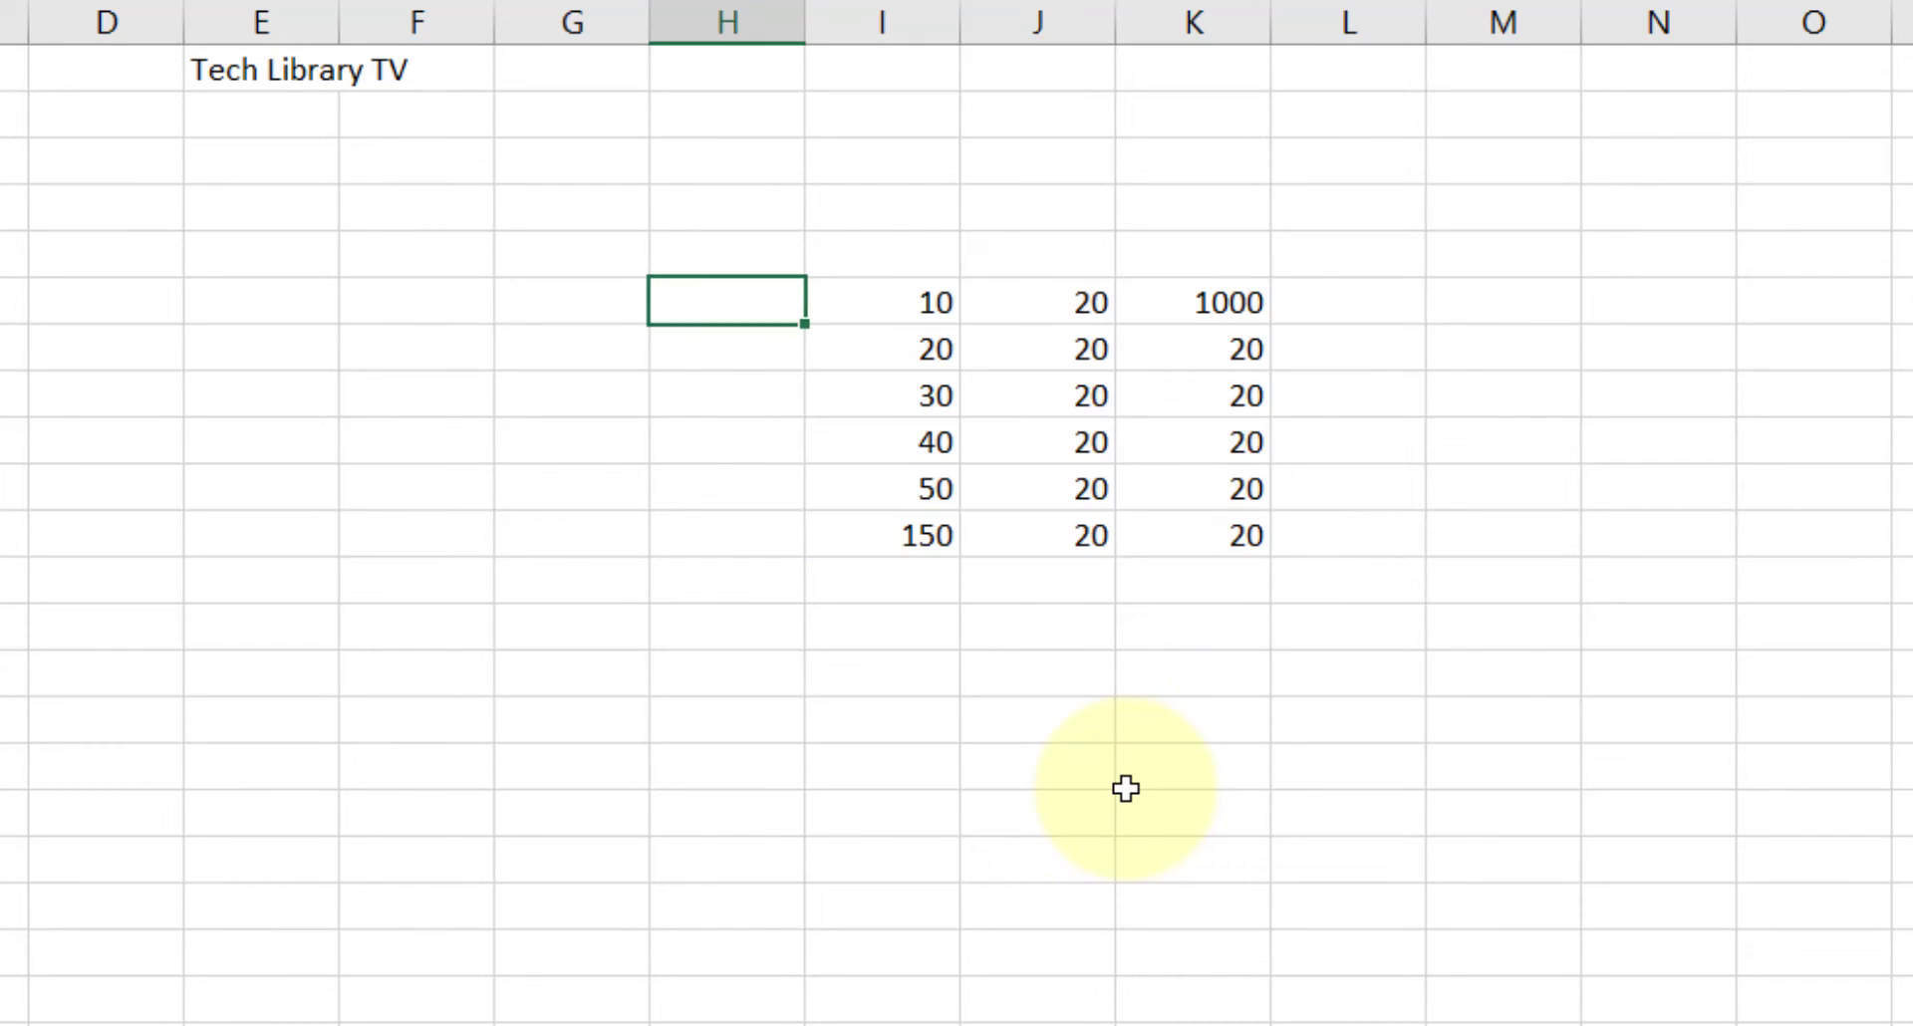
Step: Select the number range I6:K11 by extending the selection from cell I6 down its column and across to column K
{"action": "key", "text": "Down"}
{"action": "key", "text": "Up"}
{"action": "key", "text": "Right"}
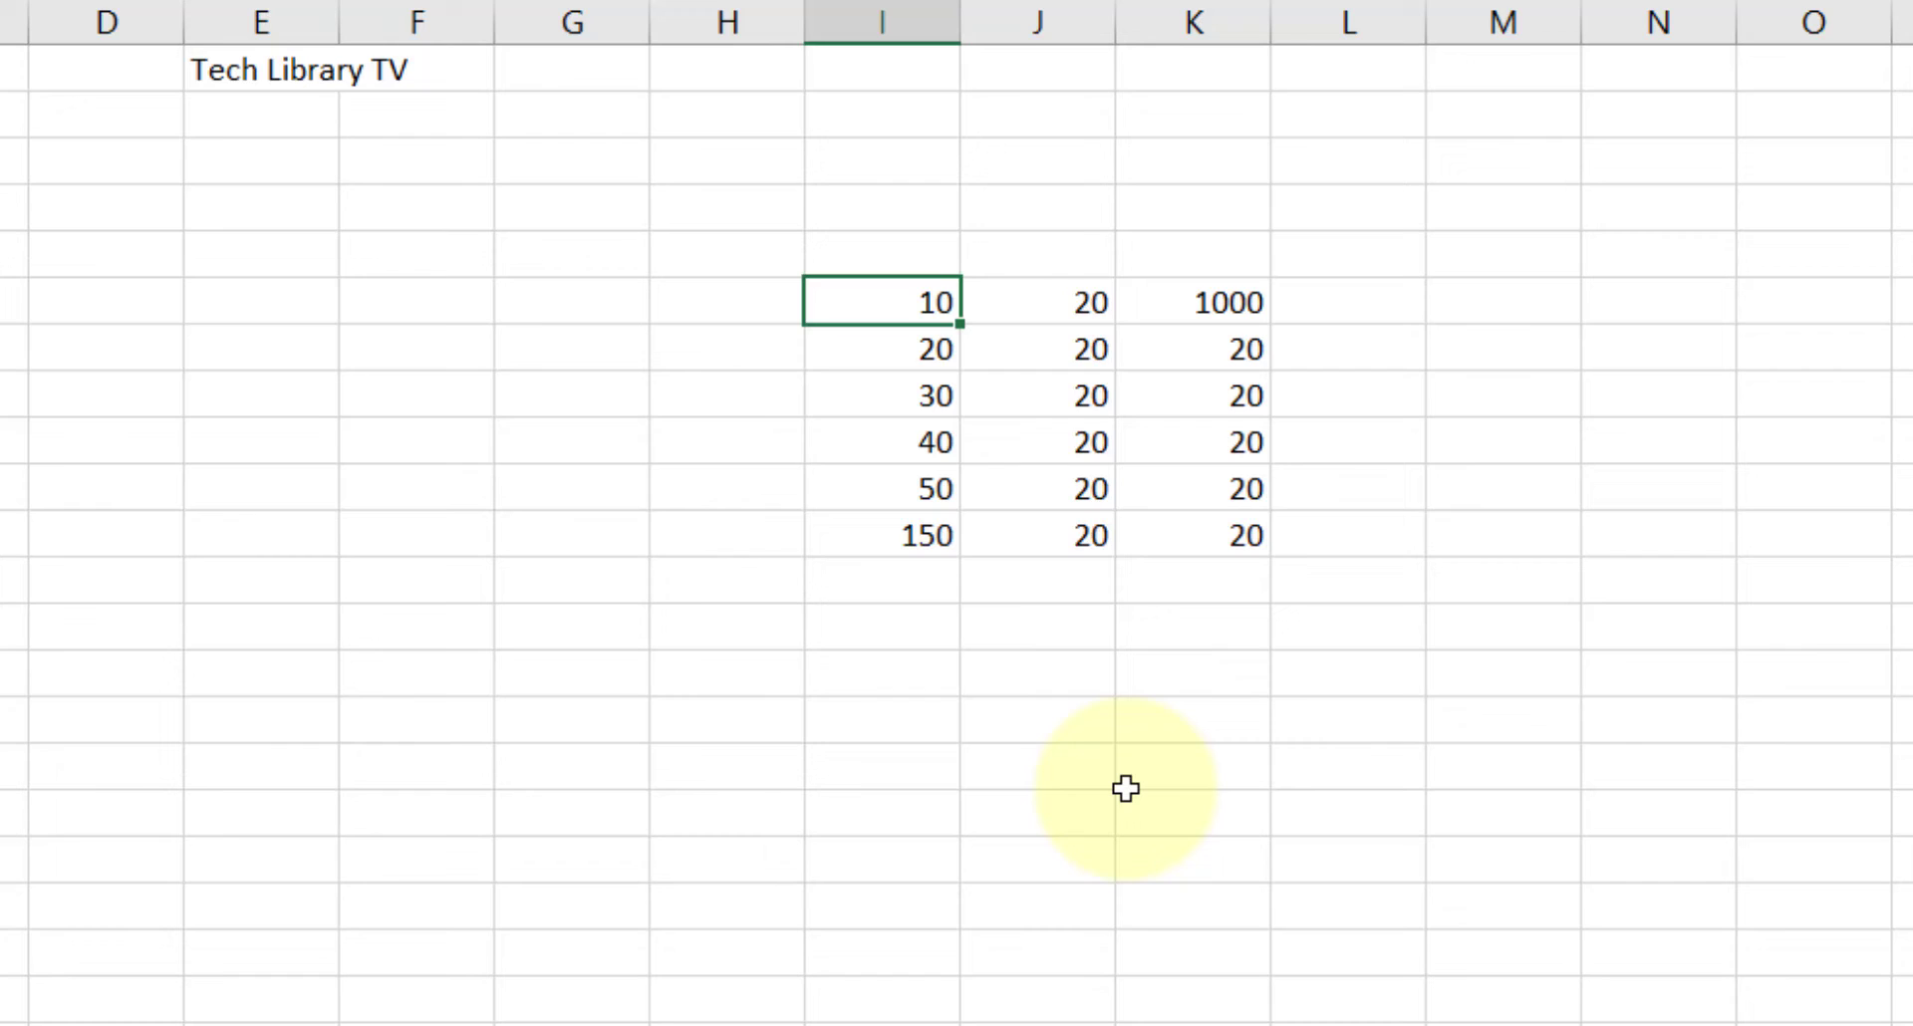
{"action": "key", "text": "ctrl+shift+Down"}
{"action": "key", "text": "shift+Right"}
{"action": "key", "text": "shift+Right"}
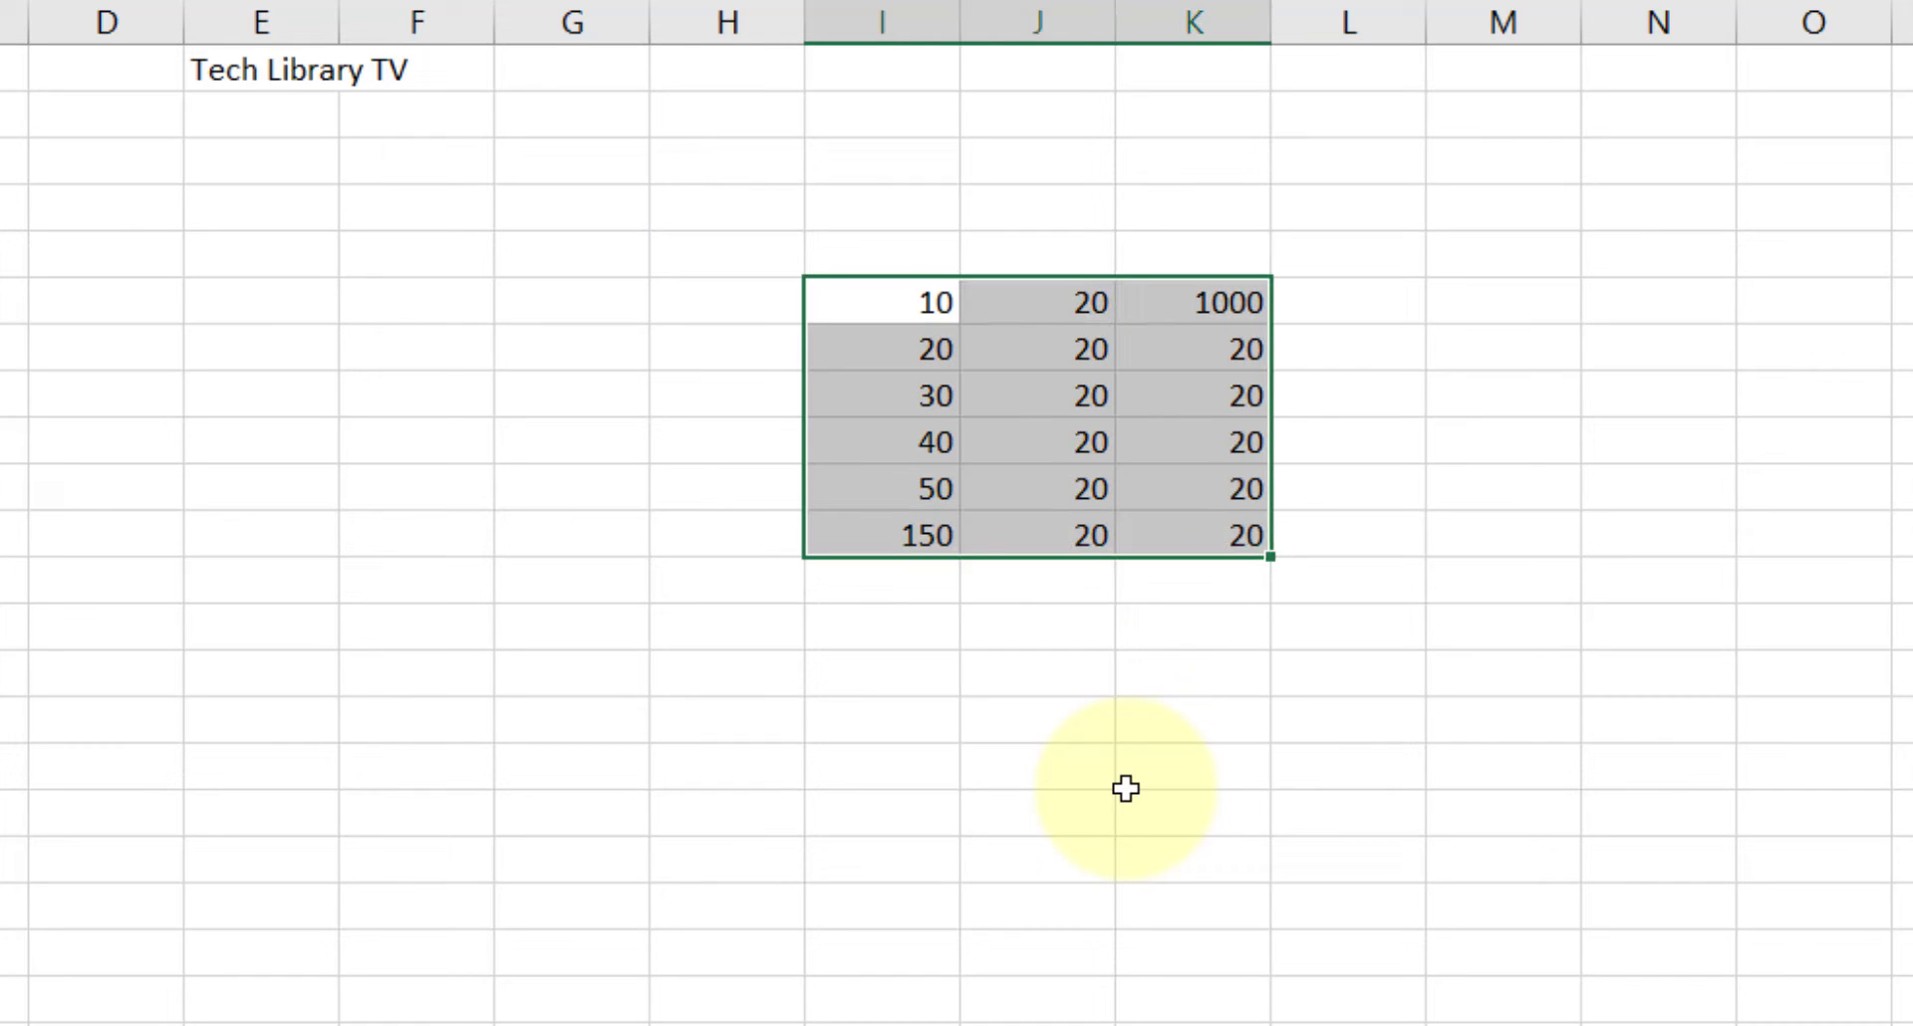
{"action": "key", "text": "Down"}
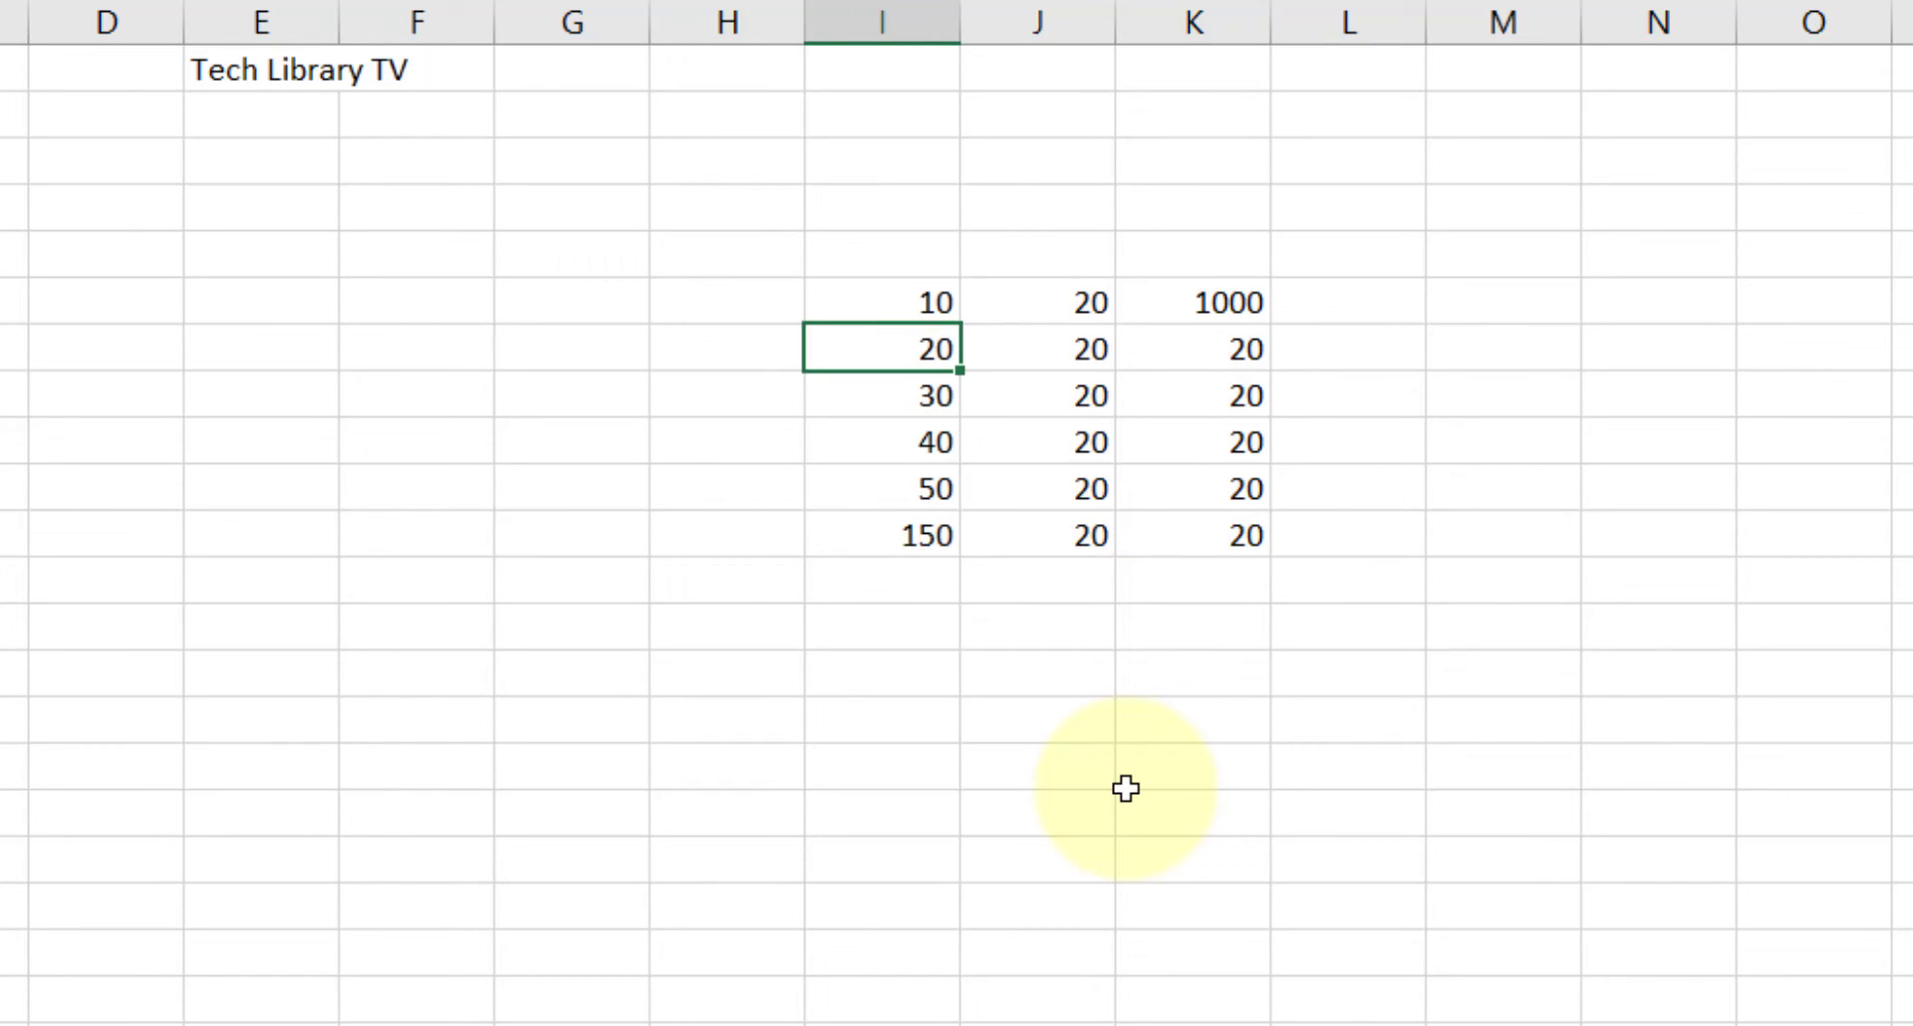
Step: Select the entire number block around cell I6 at once, and collapse the selection back to that active cell
{"action": "key", "text": "Up"}
{"action": "key", "text": "ctrl+a"}
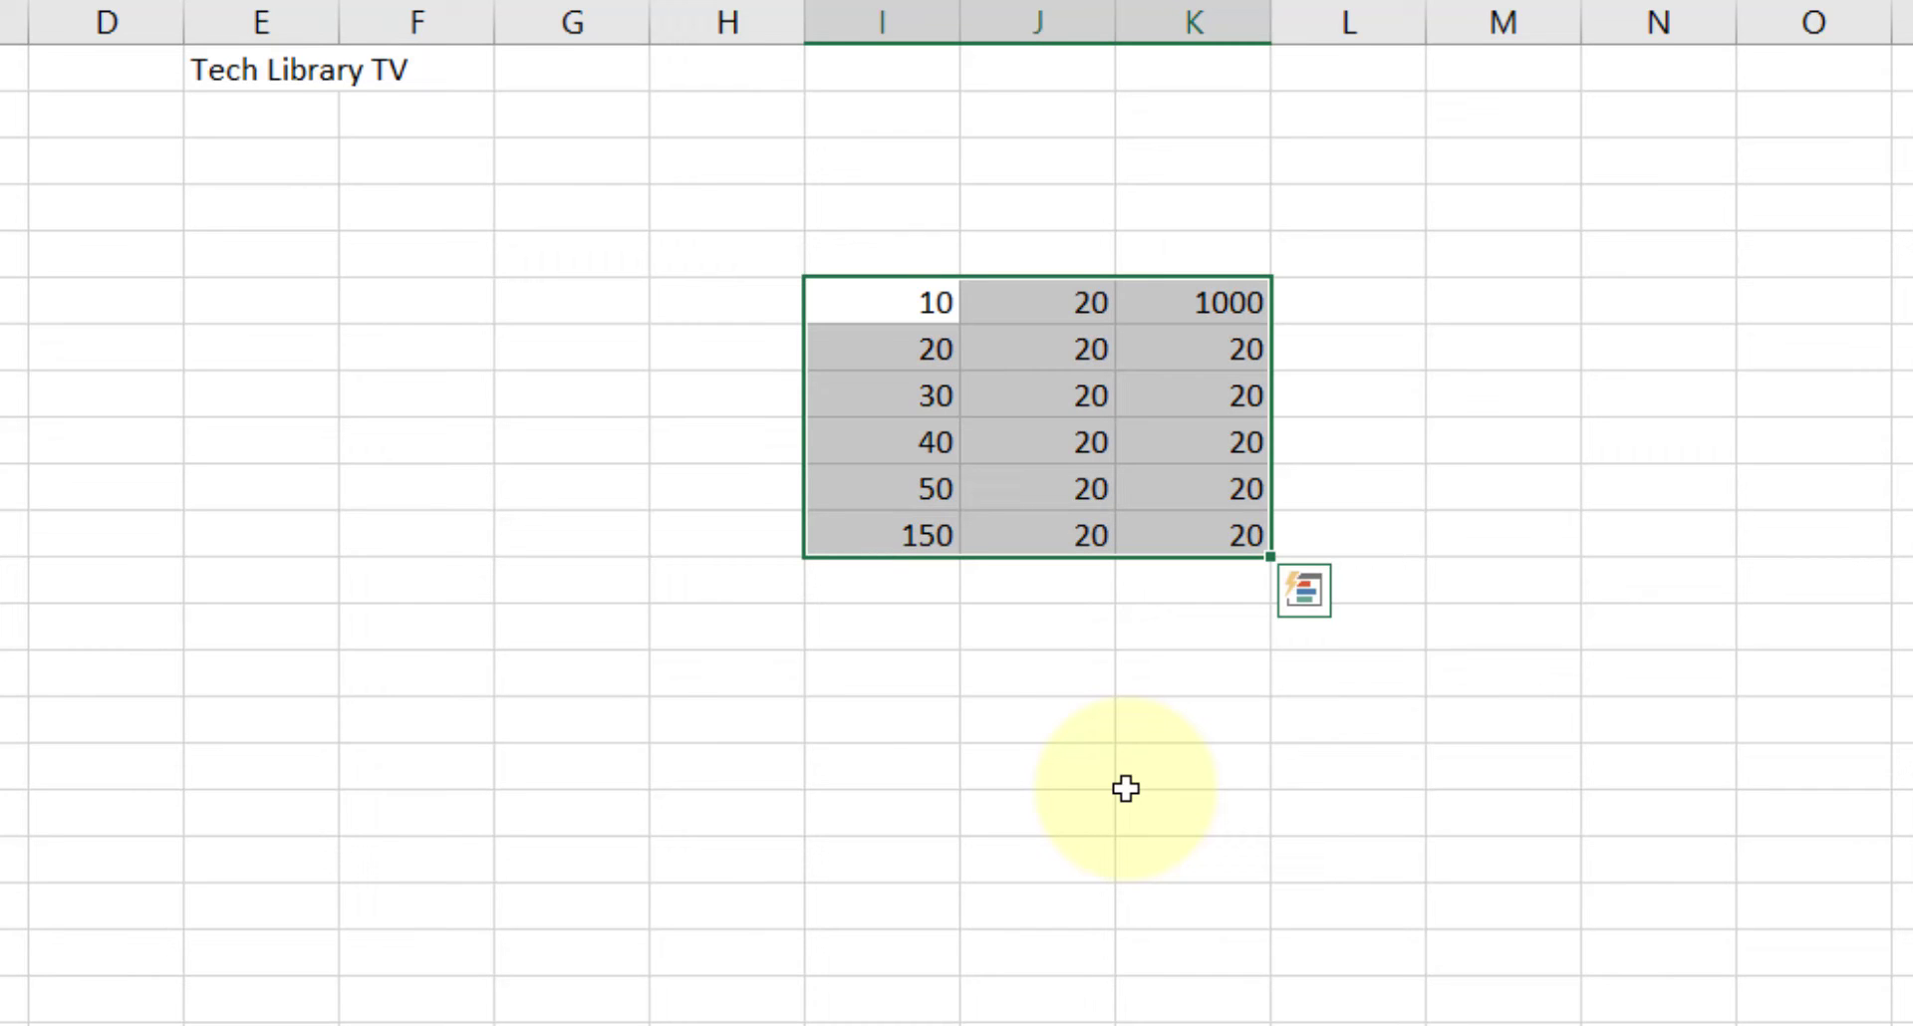
{"action": "key", "text": "shift+BackSpace"}
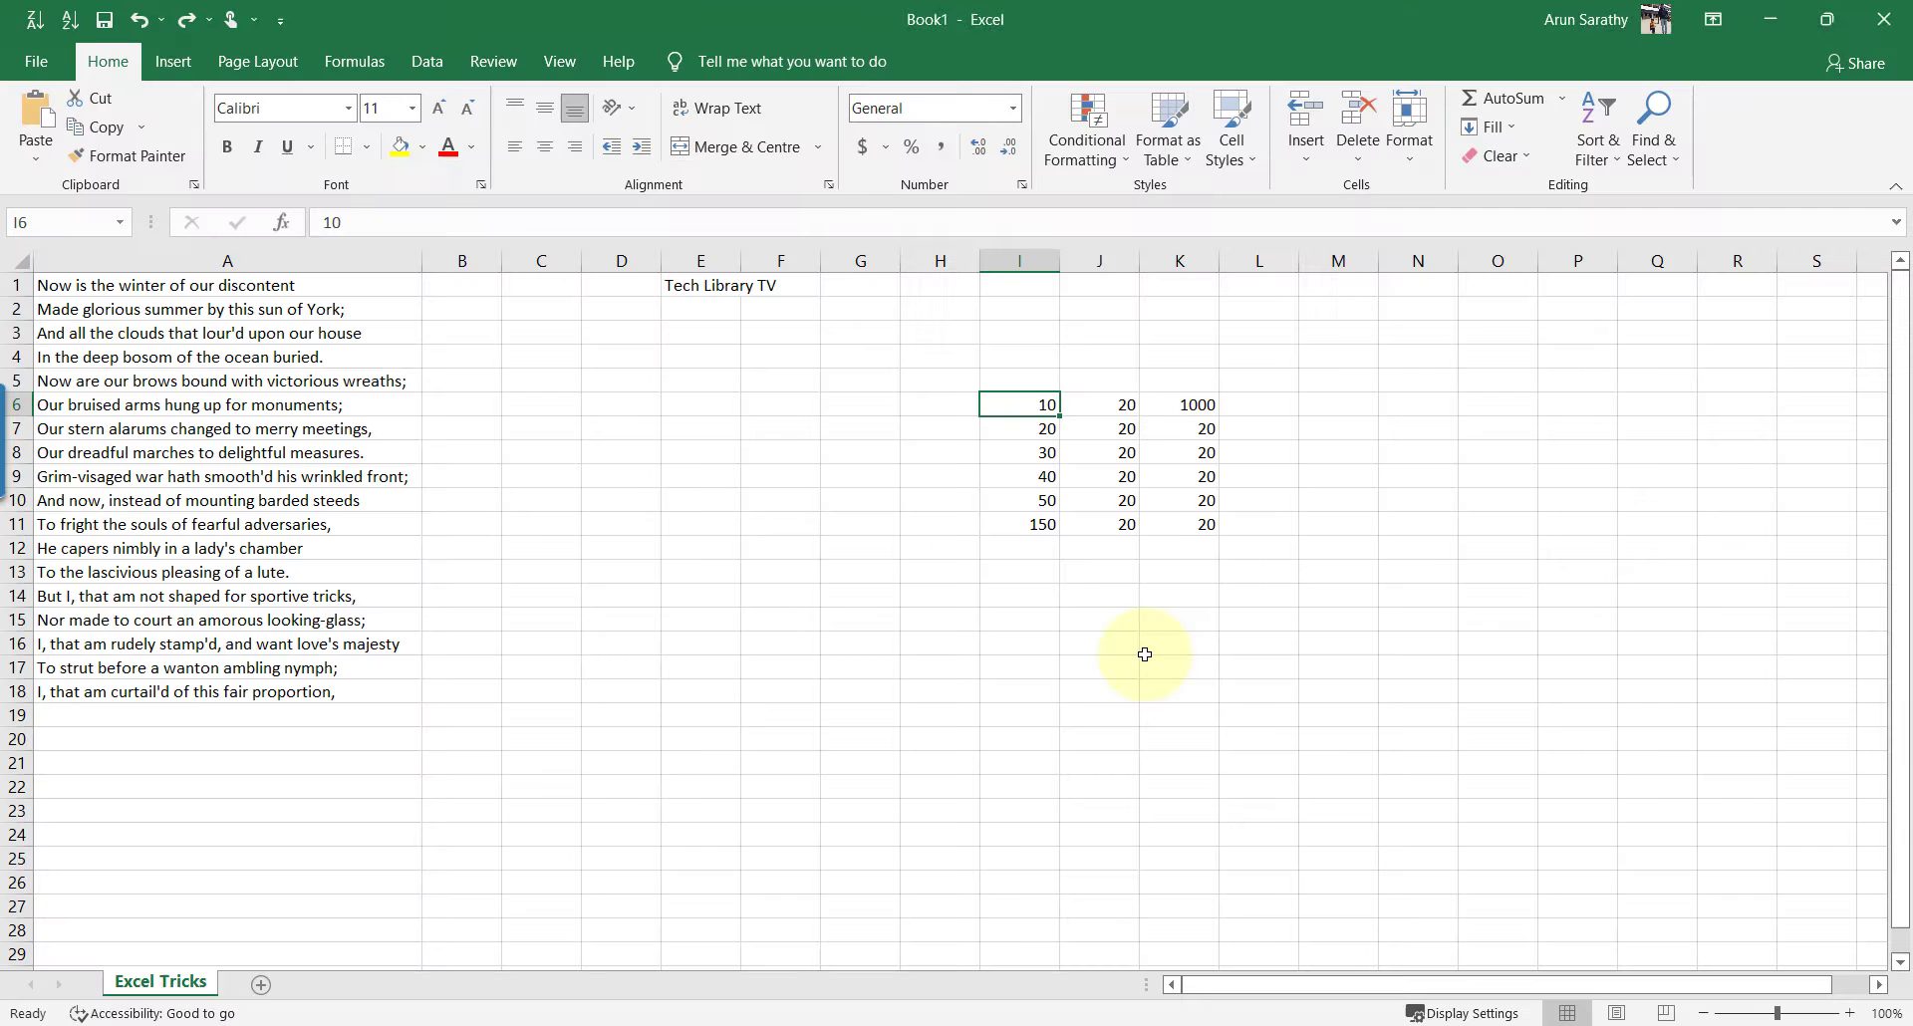
Step: Use Go To to jump directly to cell K6
{"action": "key", "text": "F5"}
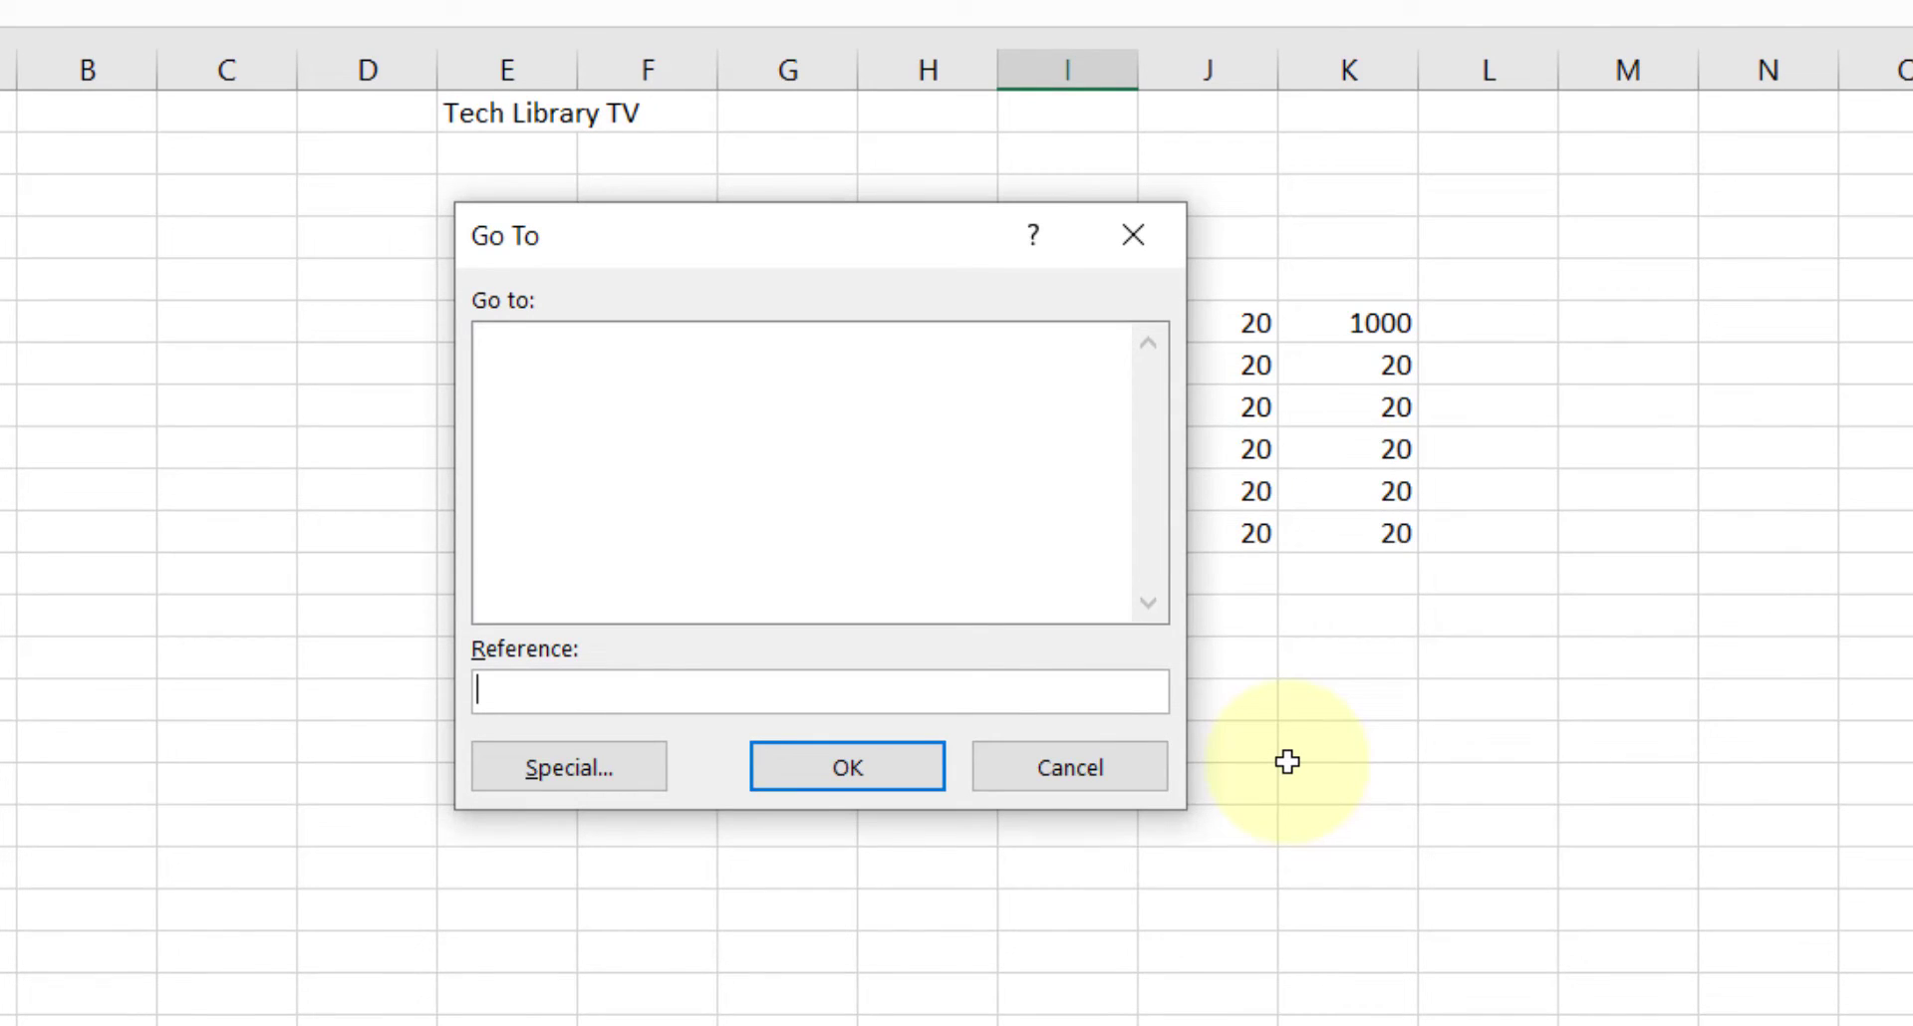
{"action": "type", "text": "k6"}
{"action": "key", "text": "Return"}
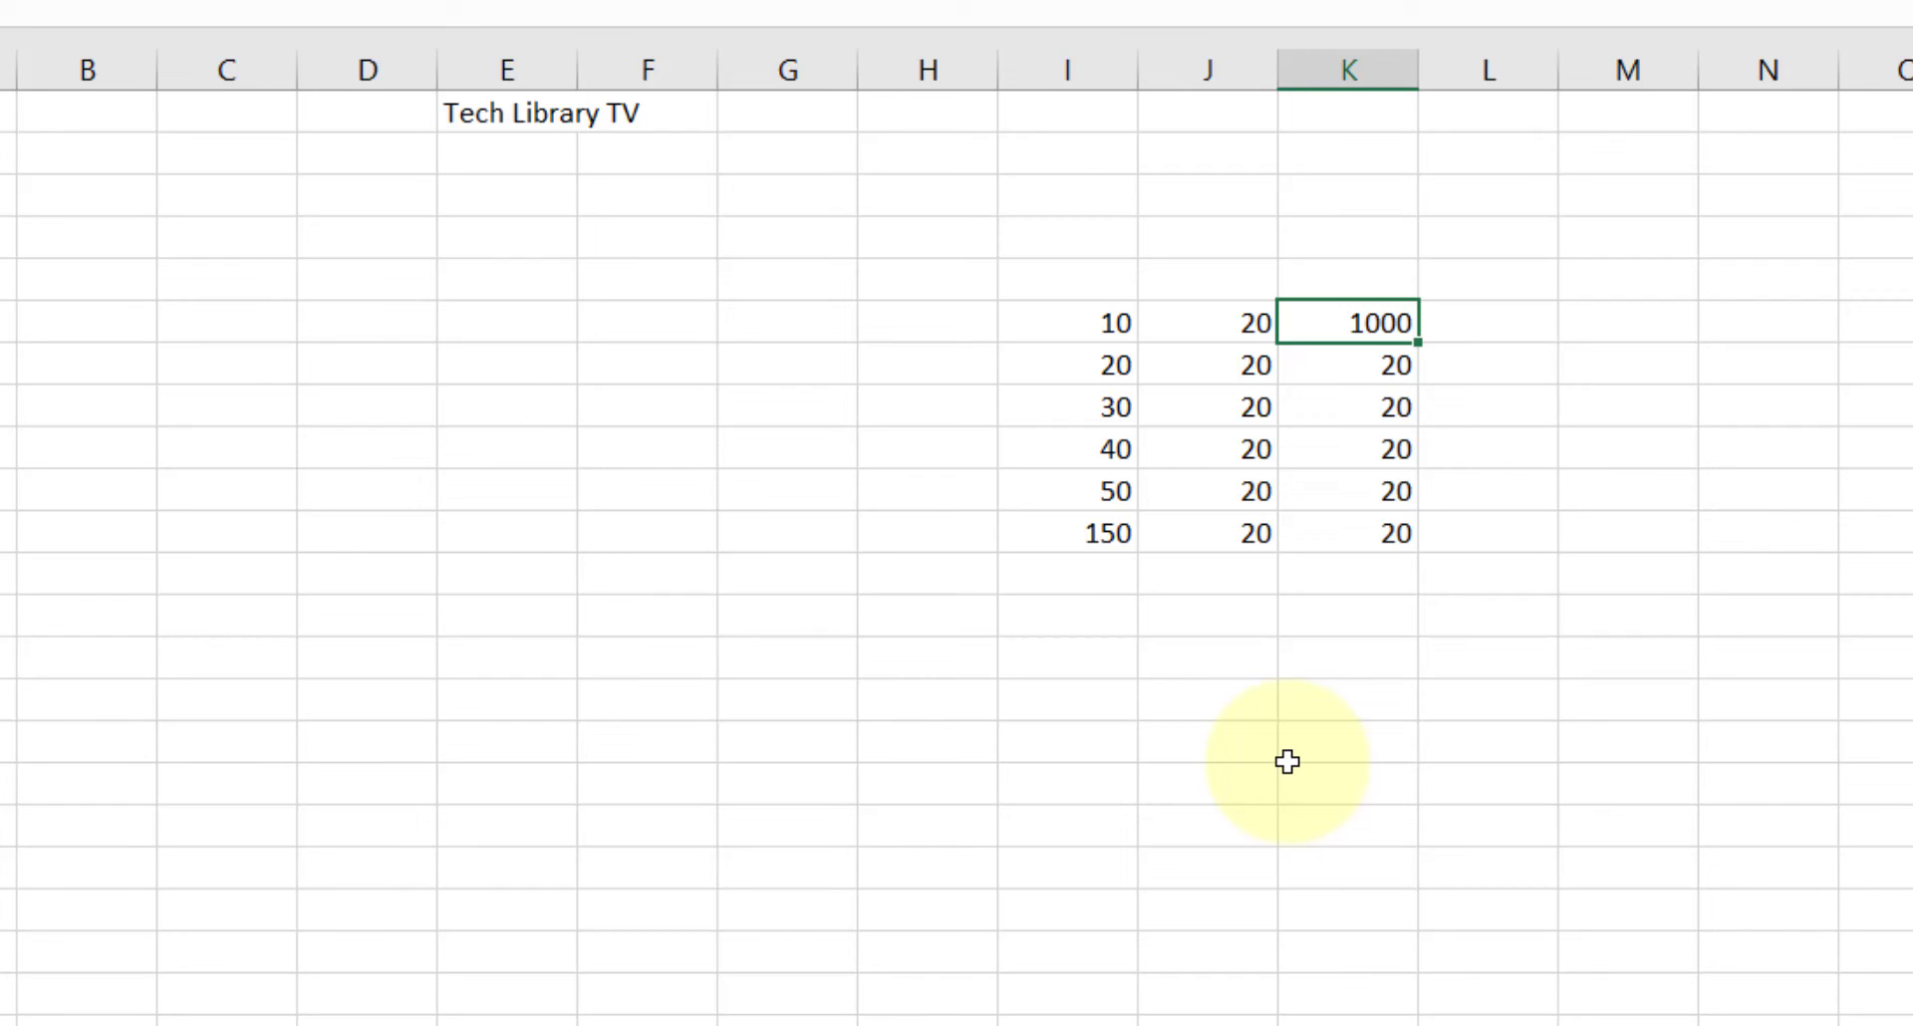
Step: Fill the Tech Library TV cell E1 with yellow and repeat that fill on the number range I6:K11
{"action": "left_click", "coordinate": [525, 112]}
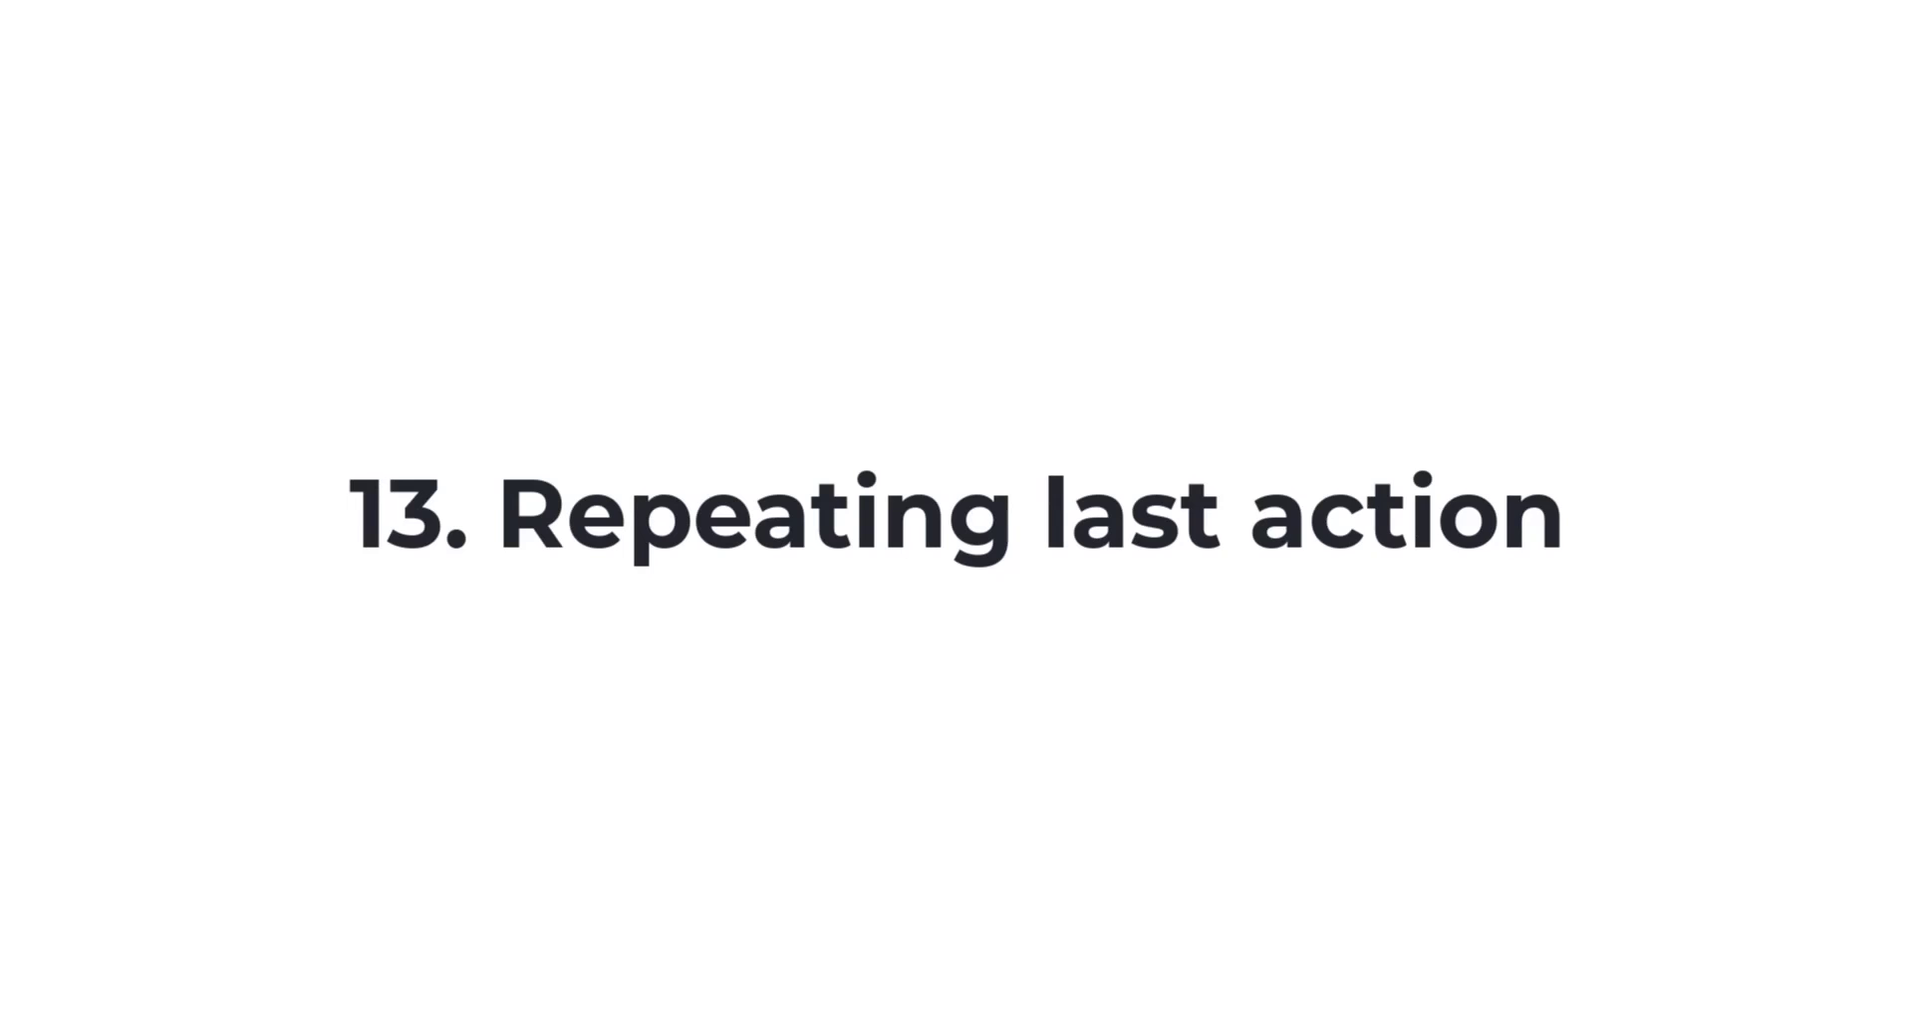
{"action": "key", "text": "F4"}
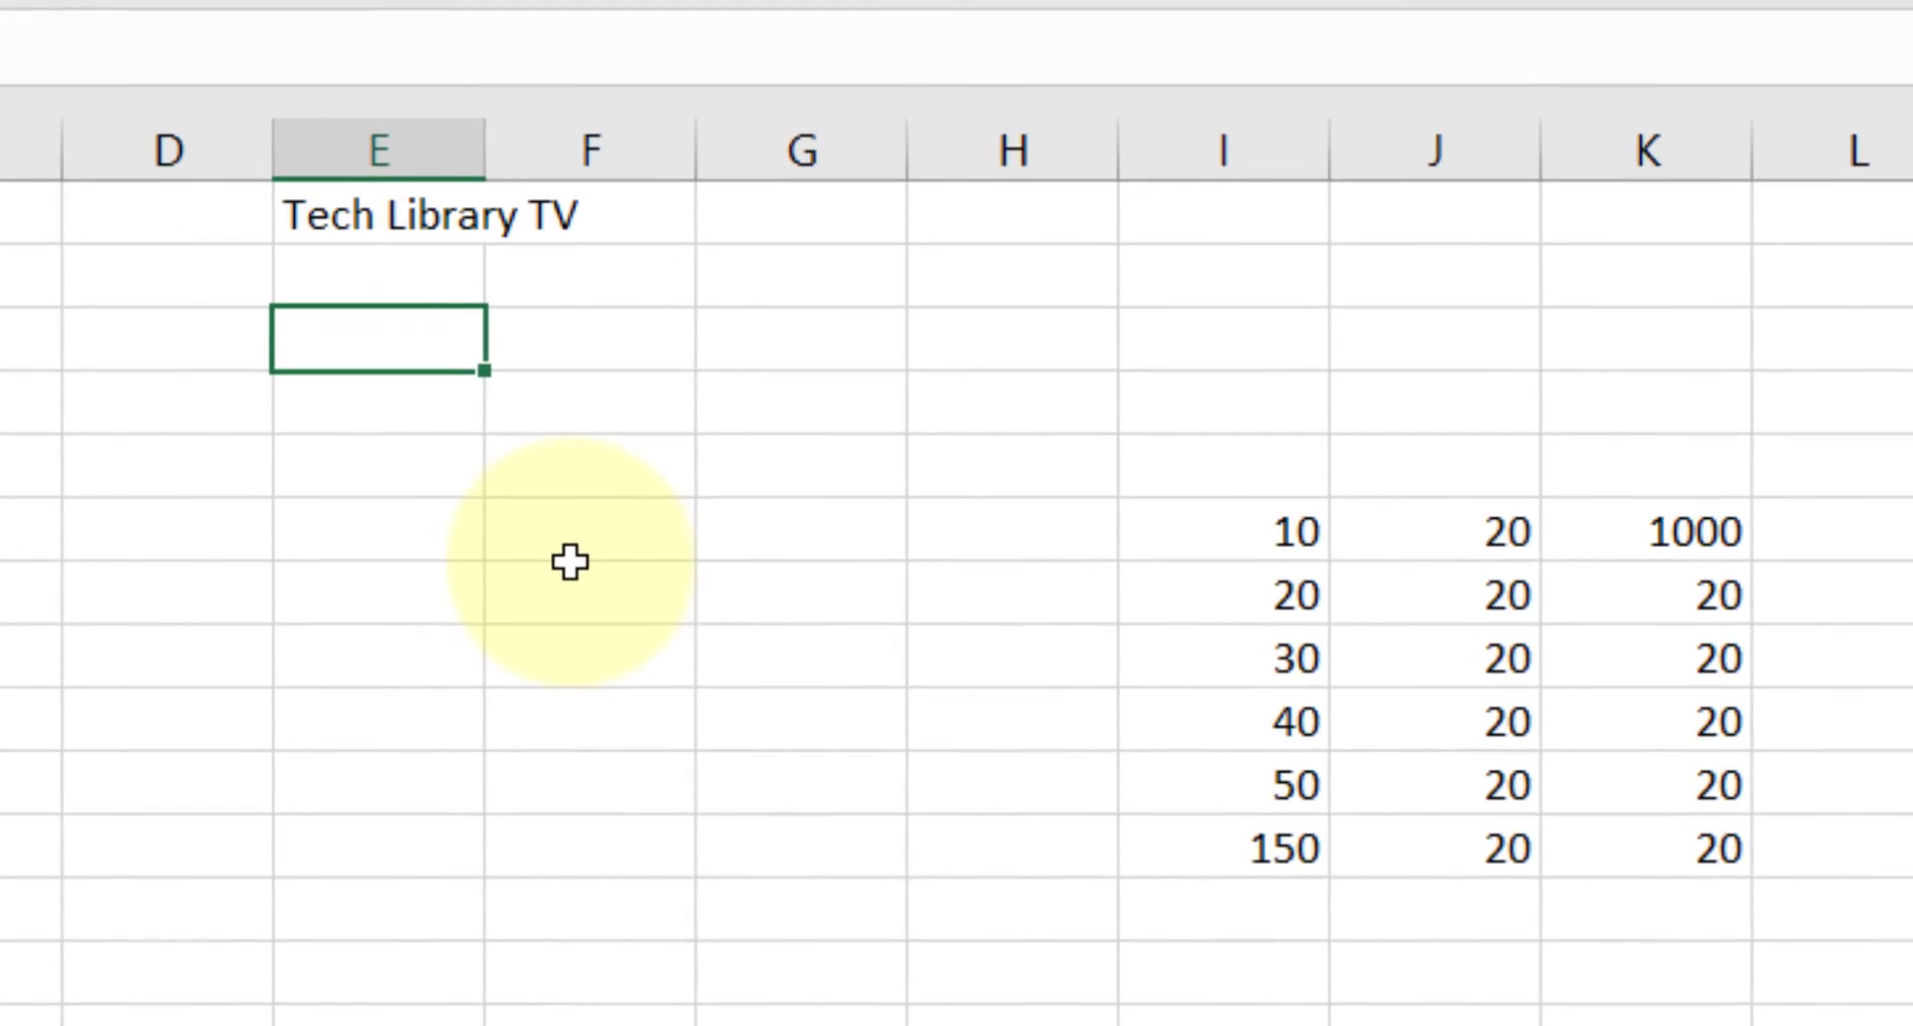
{"action": "left_click", "coordinate": [384, 197]}
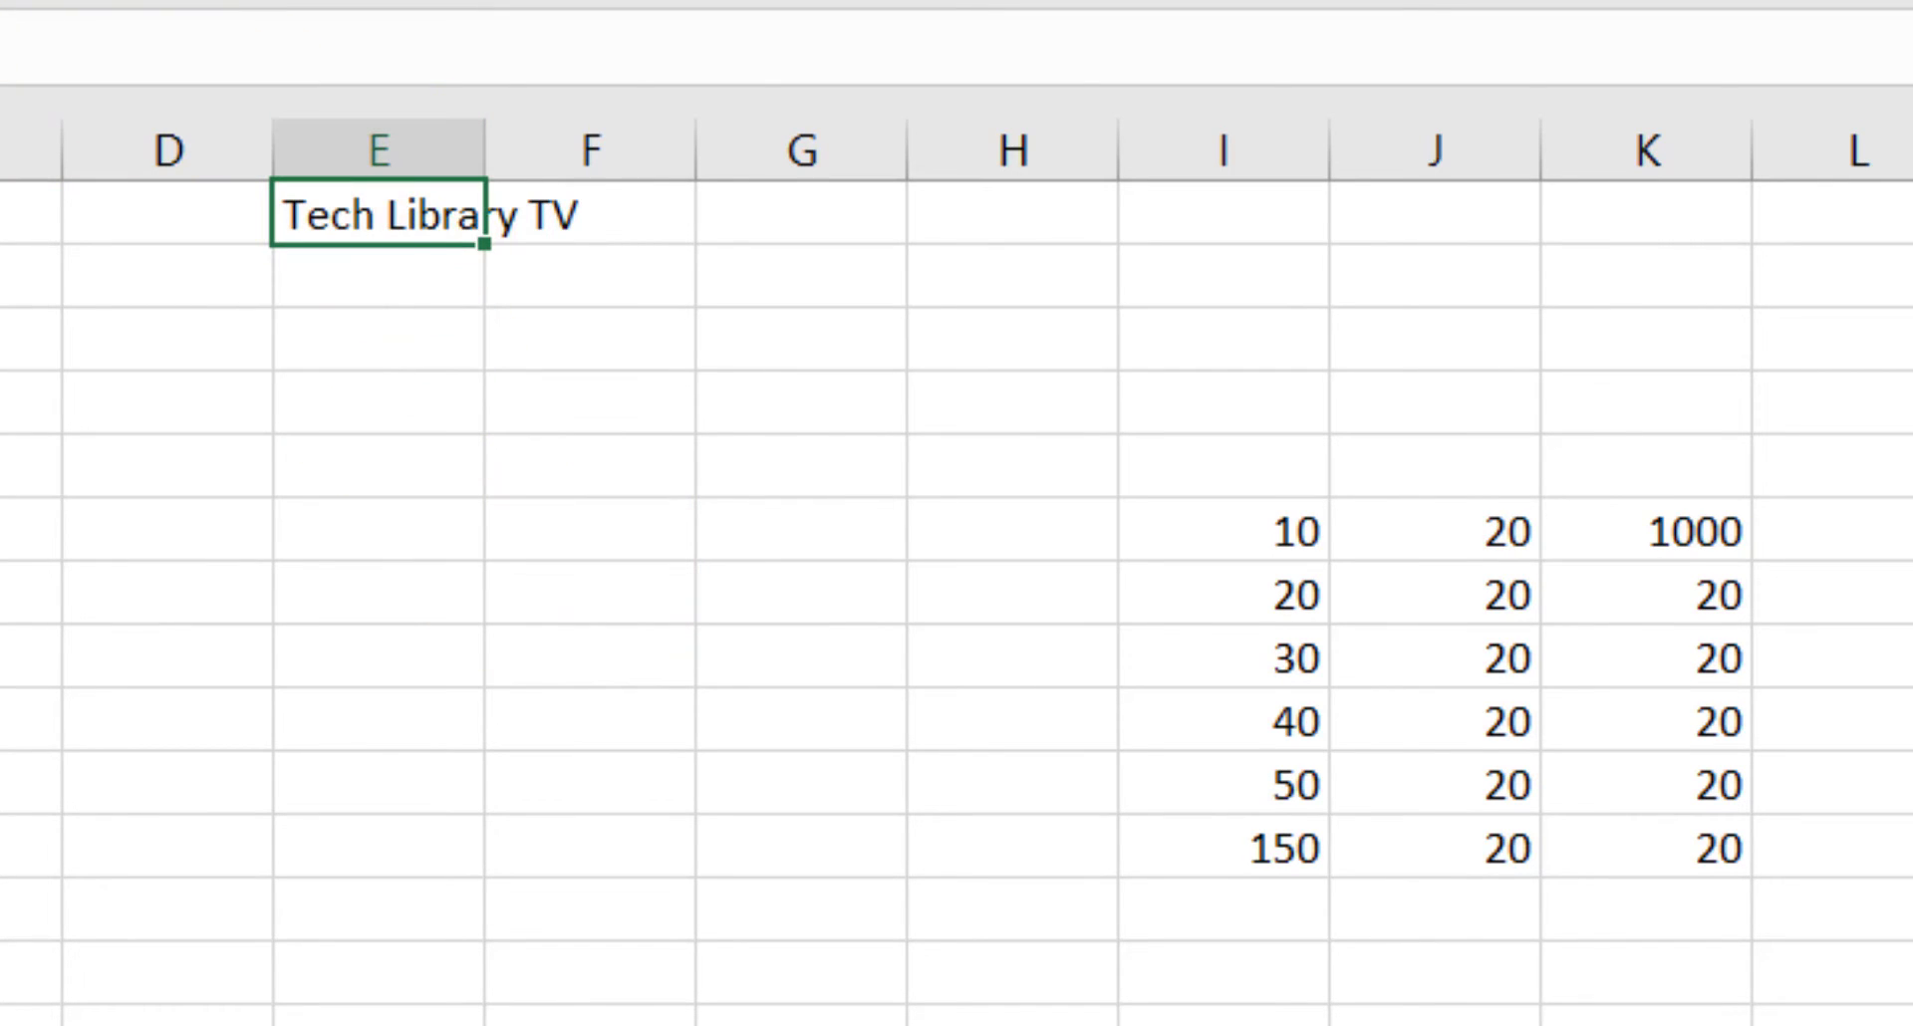
{"action": "key", "text": "F4"}
{"action": "left_click_drag", "start_coordinate": [1282, 548], "coordinate": [1642, 849]}
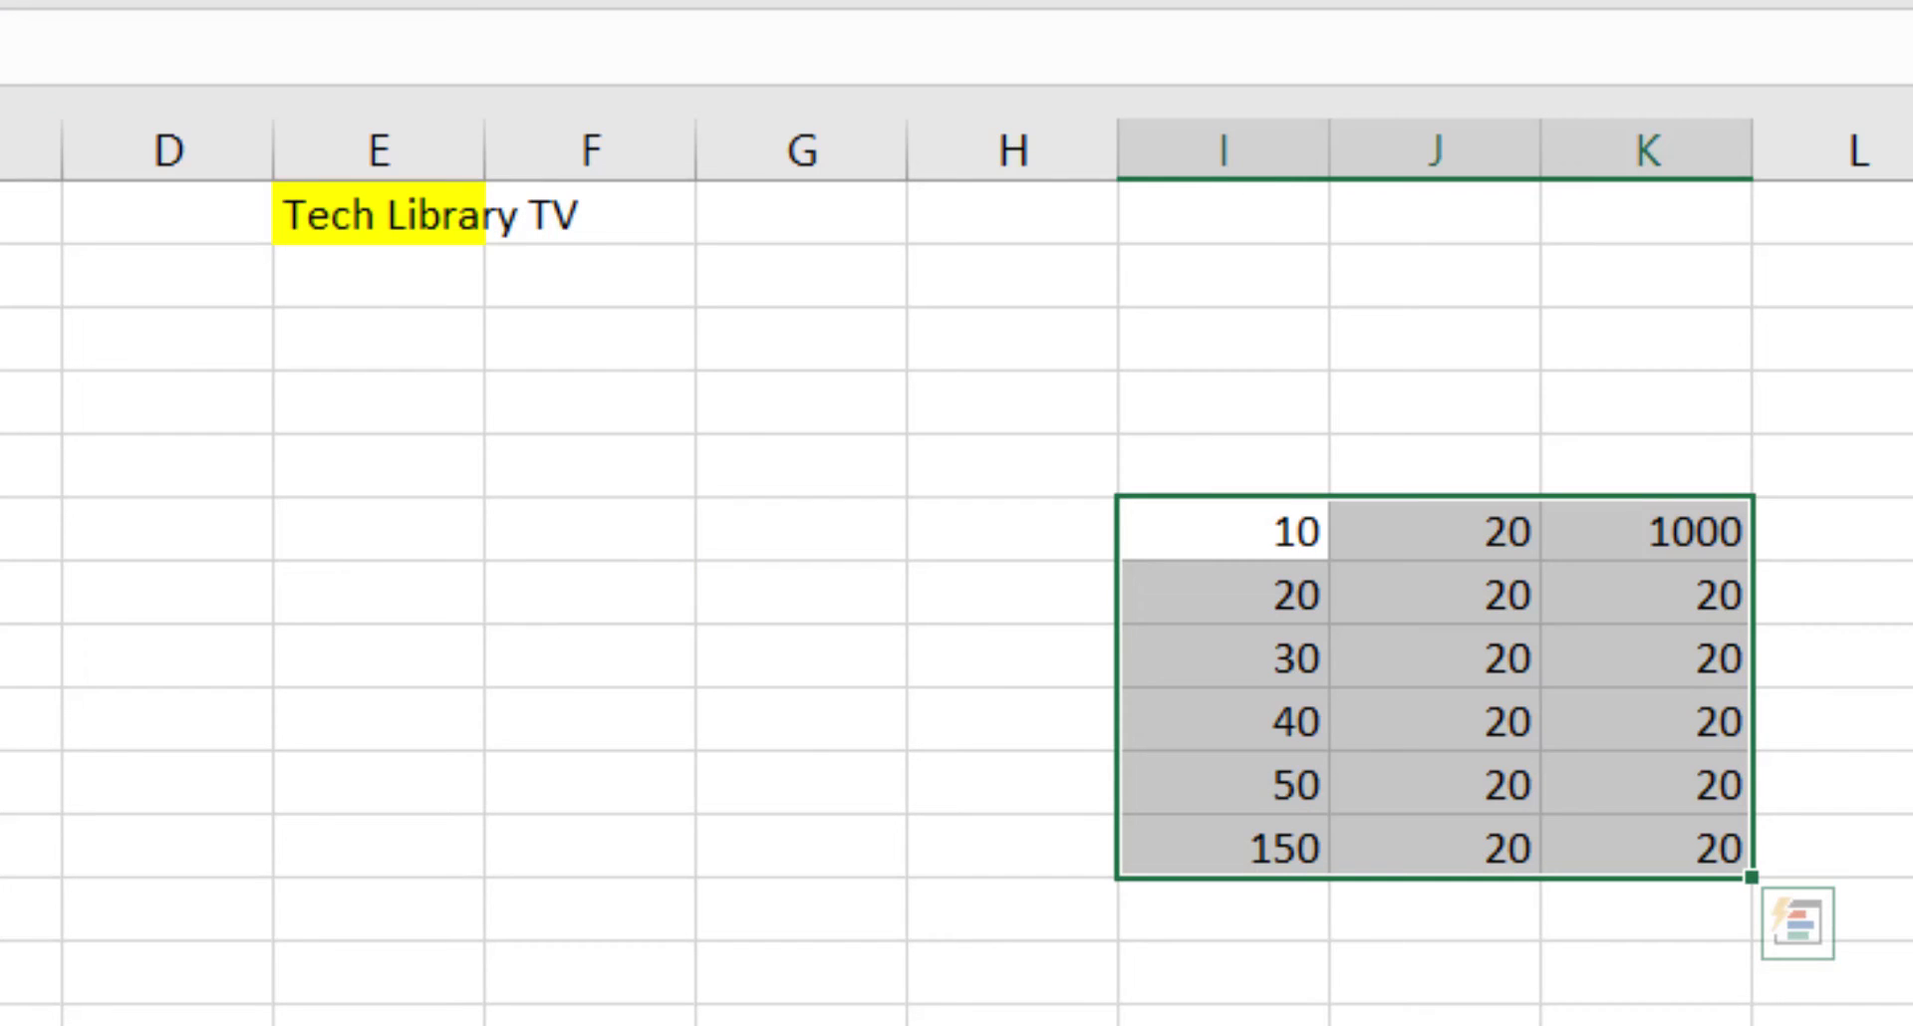
{"action": "key", "text": "F4"}
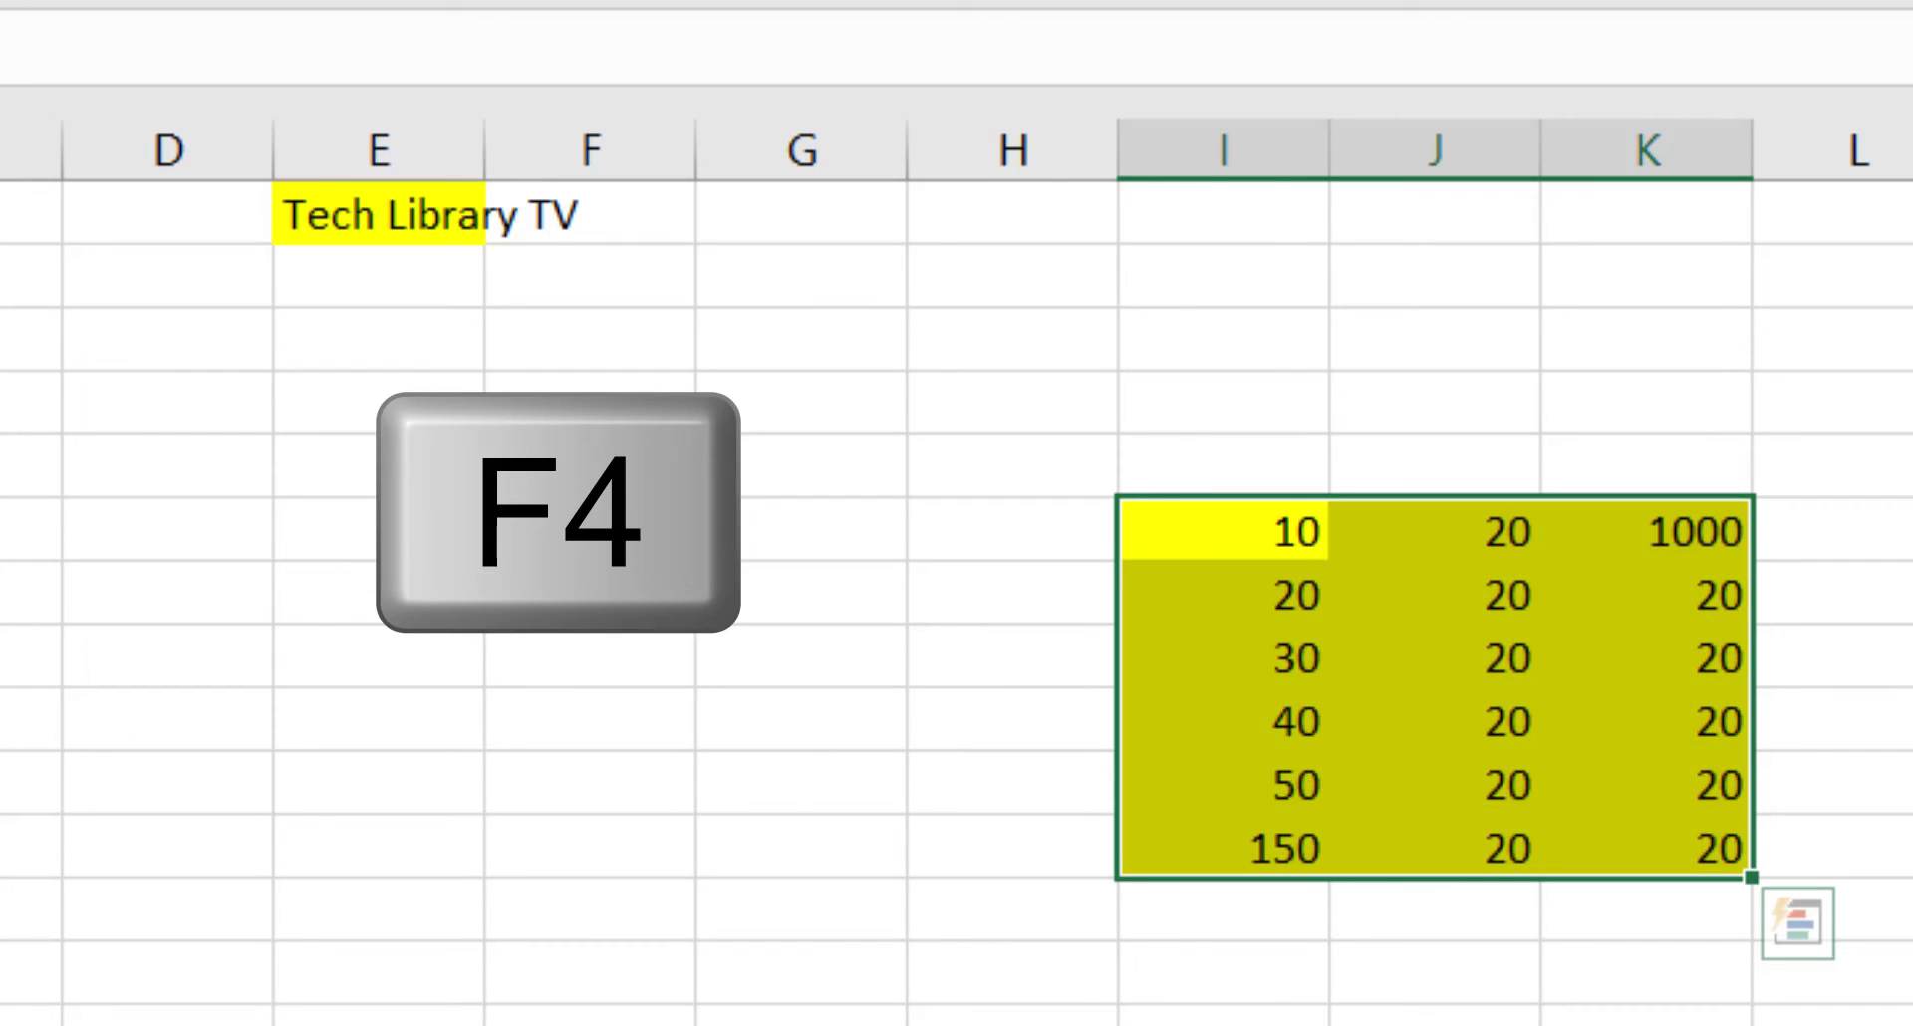